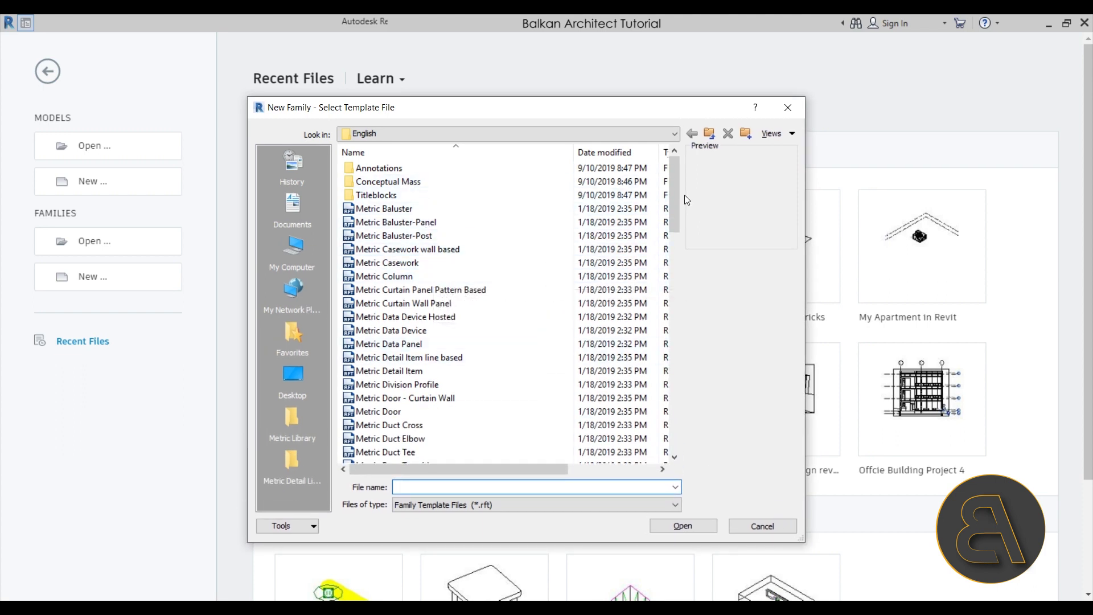
Create a new family from the Metric Generic Model template
{"action": "mouse_move", "coordinate": [674, 194]}
{"action": "left_mouse_down"}
{"action": "mouse_move", "coordinate": [667, 436]}
{"action": "mouse_move", "coordinate": [683, 311]}
{"action": "mouse_move", "coordinate": [669, 235]}
{"action": "left_mouse_up"}
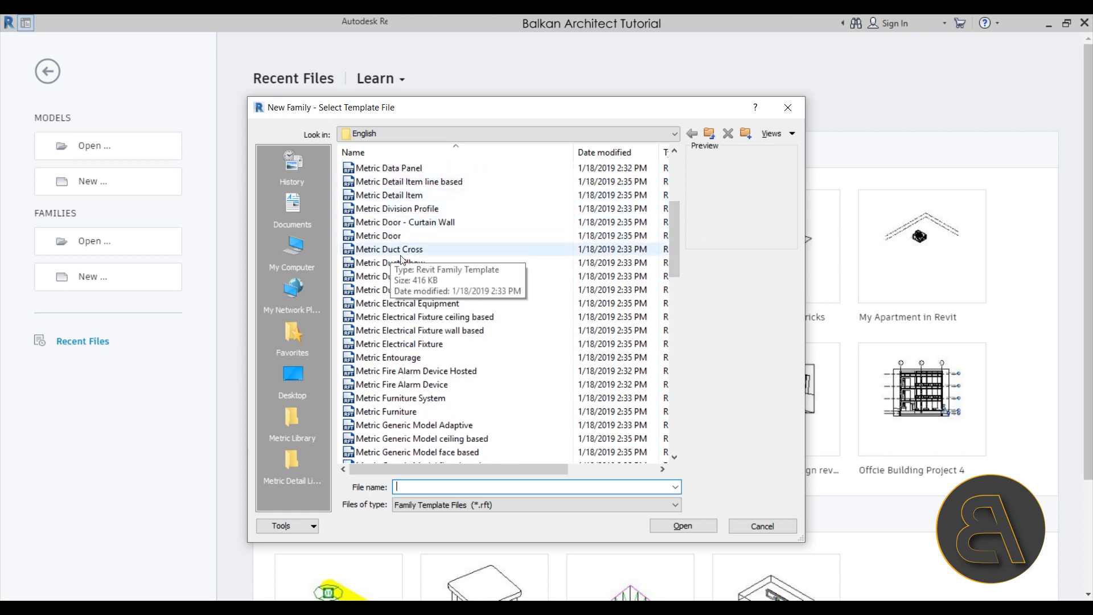
{"action": "mouse_move", "coordinate": [678, 252]}
{"action": "left_mouse_down"}
{"action": "mouse_move", "coordinate": [678, 426]}
{"action": "mouse_move", "coordinate": [691, 187]}
{"action": "left_mouse_up"}
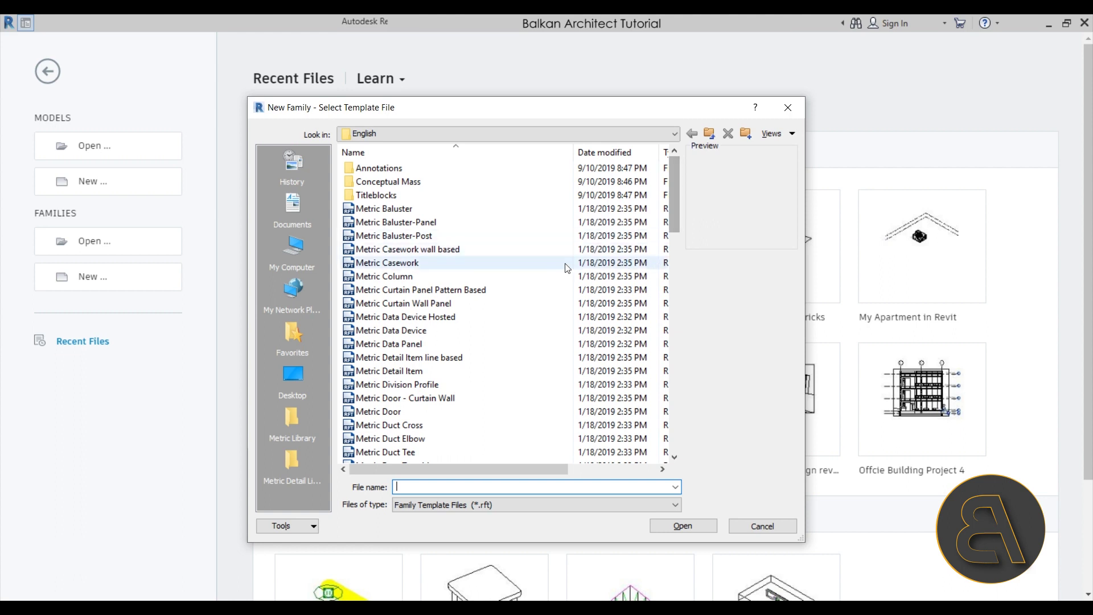
{"action": "scroll", "coordinate": [465, 295], "scroll_direction": "down", "scroll_amount": 8}
{"action": "scroll", "coordinate": [465, 294], "scroll_direction": "down", "scroll_amount": 1}
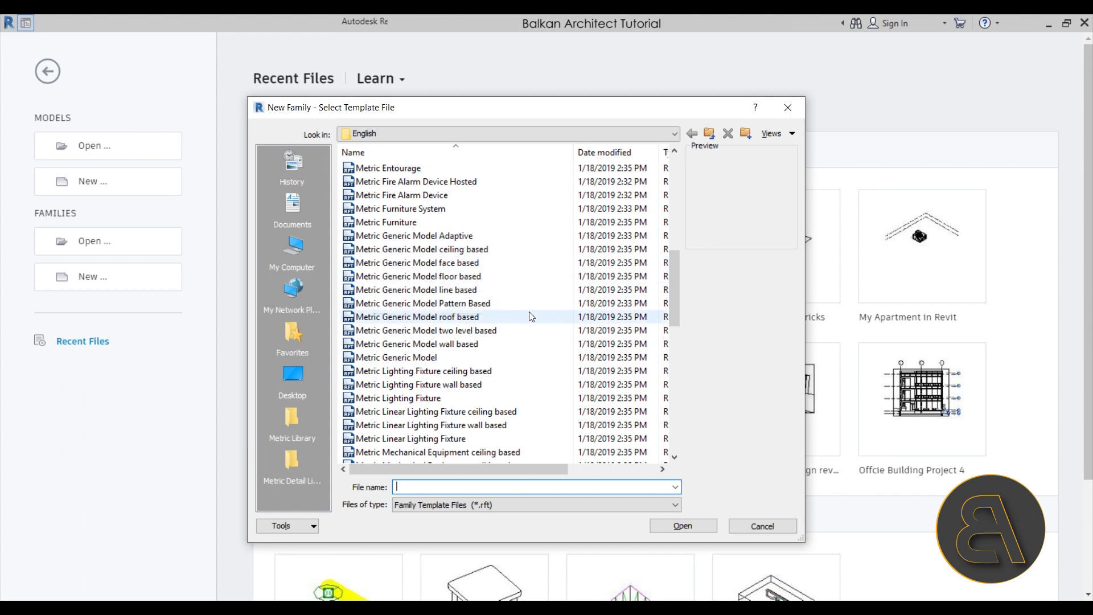
{"action": "left_click", "coordinate": [372, 293]}
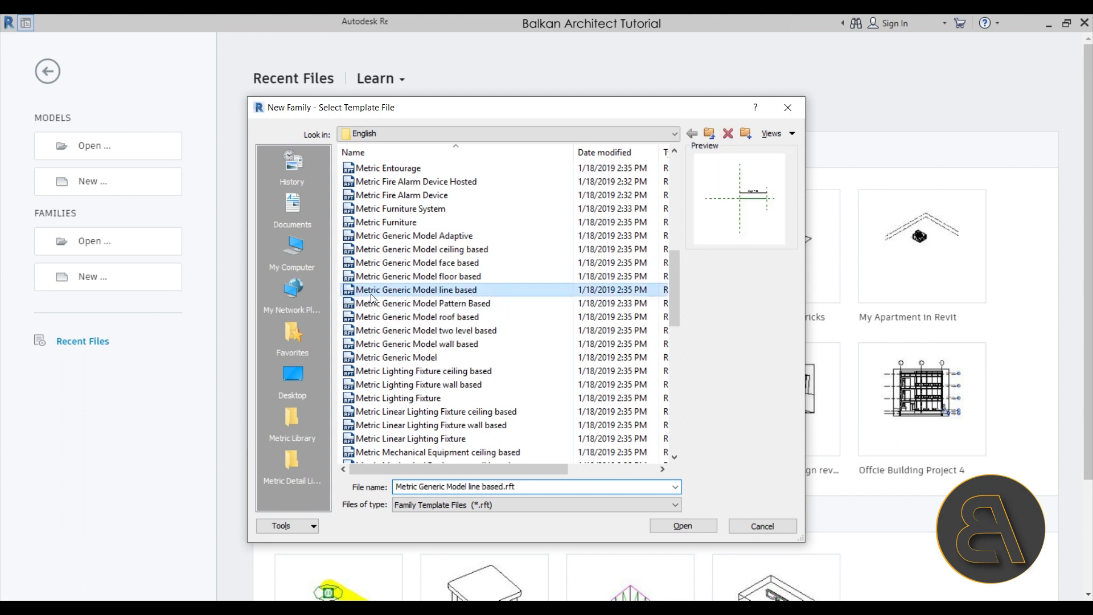
{"action": "left_click", "coordinate": [442, 278]}
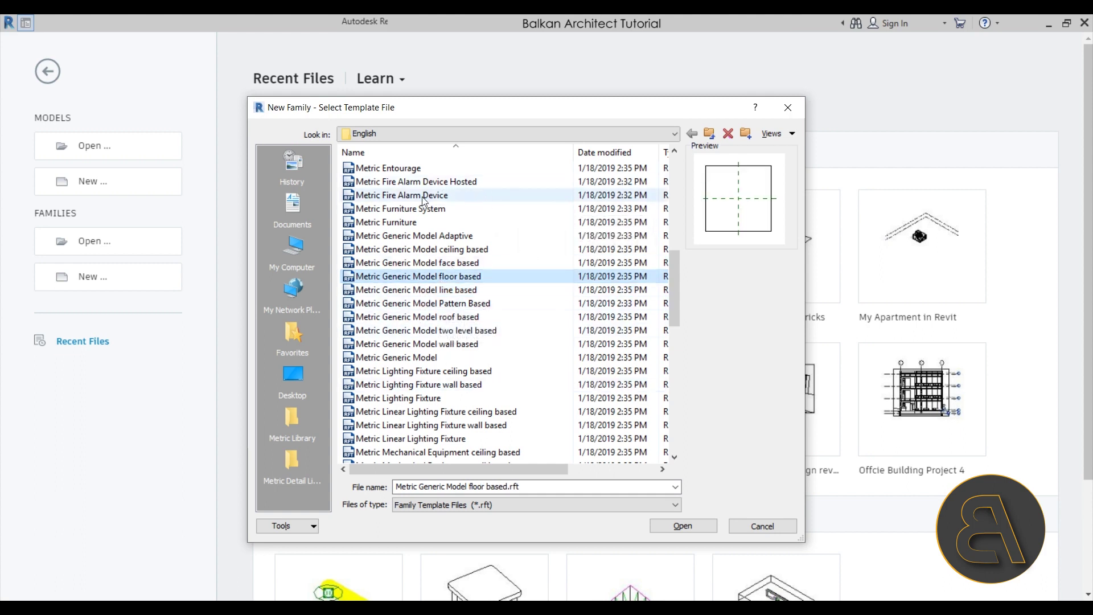
{"action": "scroll", "coordinate": [385, 426], "scroll_direction": "down", "scroll_amount": 3}
{"action": "scroll", "coordinate": [415, 353], "scroll_direction": "up", "scroll_amount": 4}
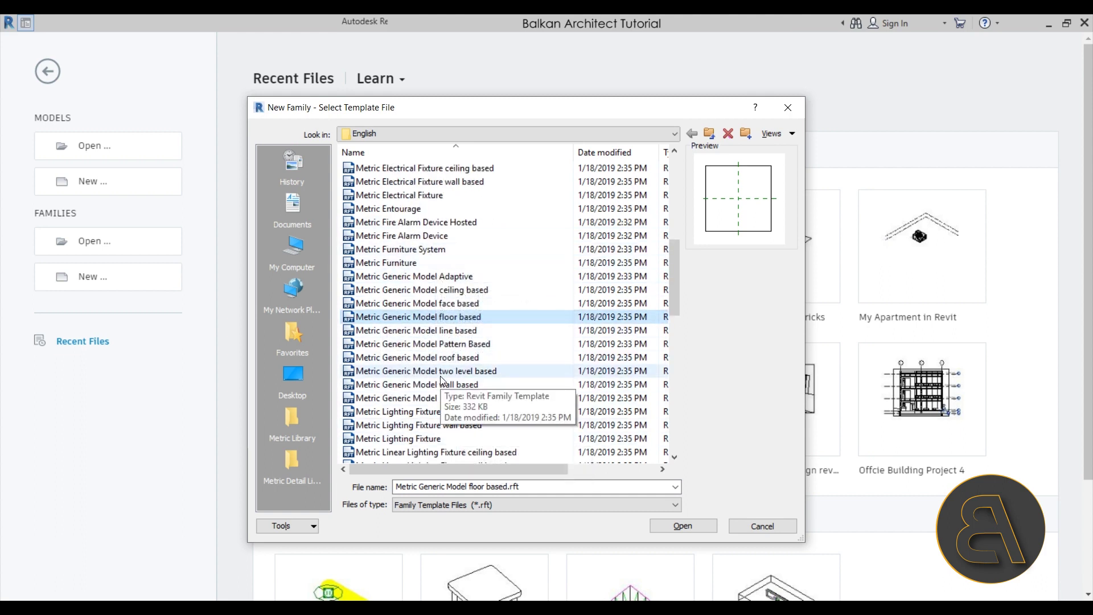
{"action": "left_click", "coordinate": [433, 397]}
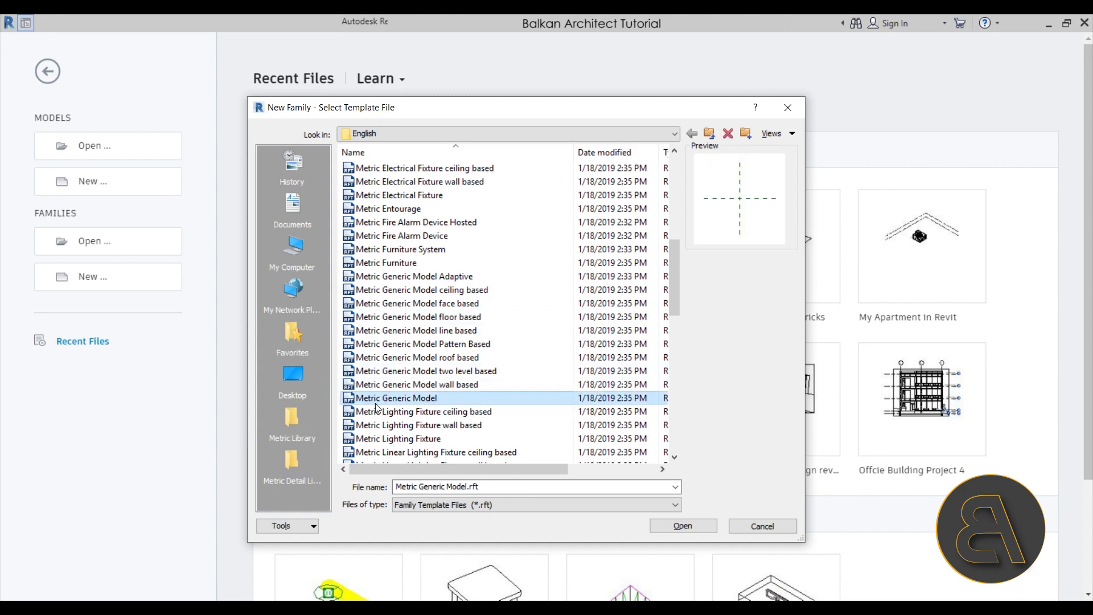
{"action": "left_click", "coordinate": [682, 526]}
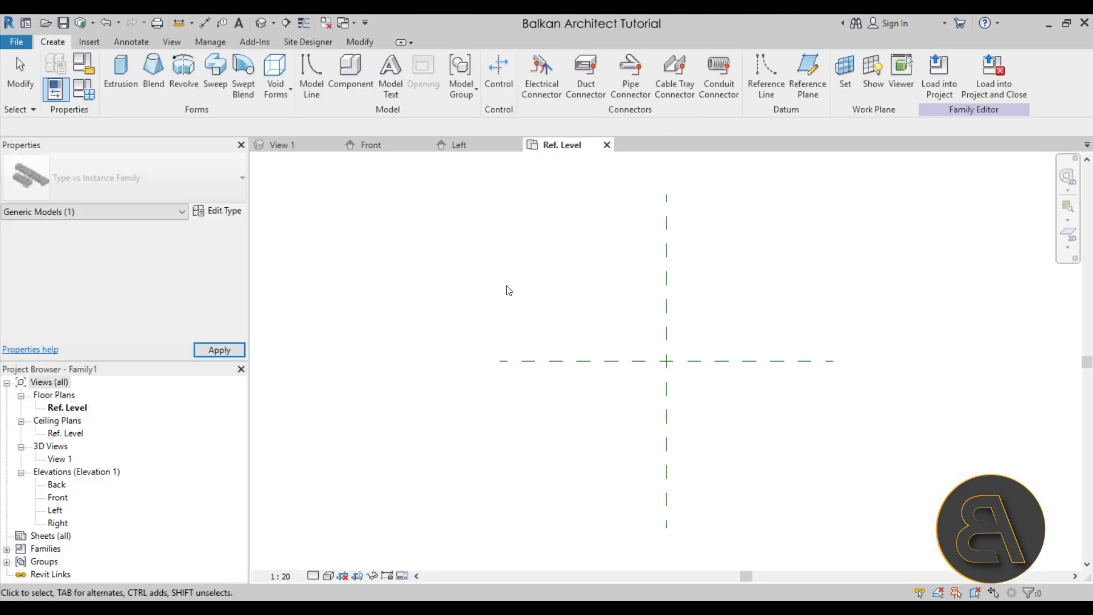
Change the family category to Doors
{"action": "left_click", "coordinate": [84, 64]}
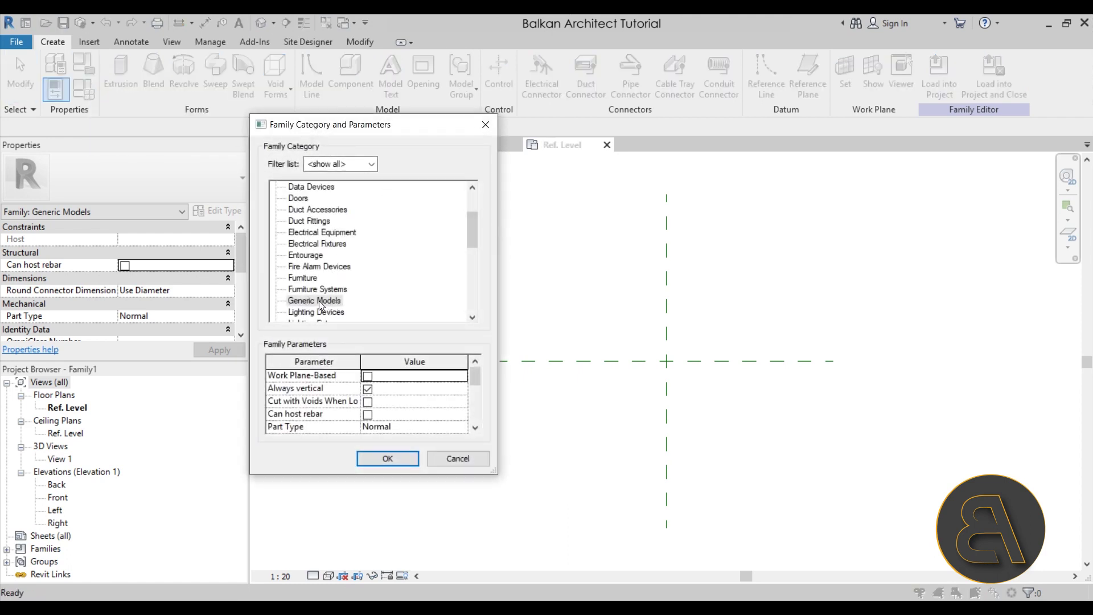
{"action": "scroll", "coordinate": [305, 248], "scroll_direction": "up", "scroll_amount": 2}
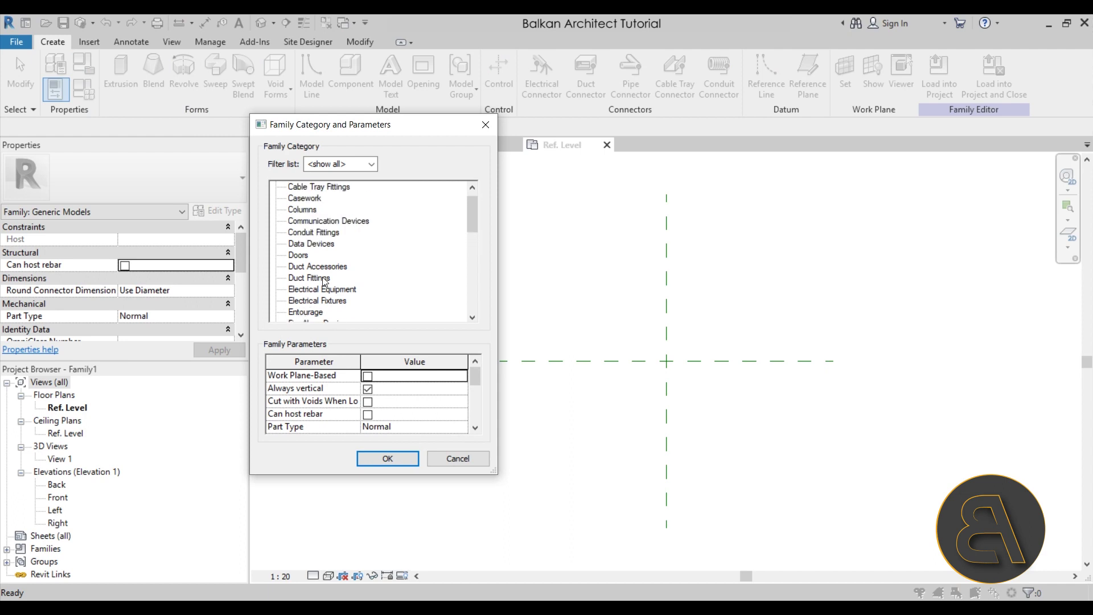
{"action": "left_click", "coordinate": [299, 255]}
{"action": "left_click", "coordinate": [386, 458]}
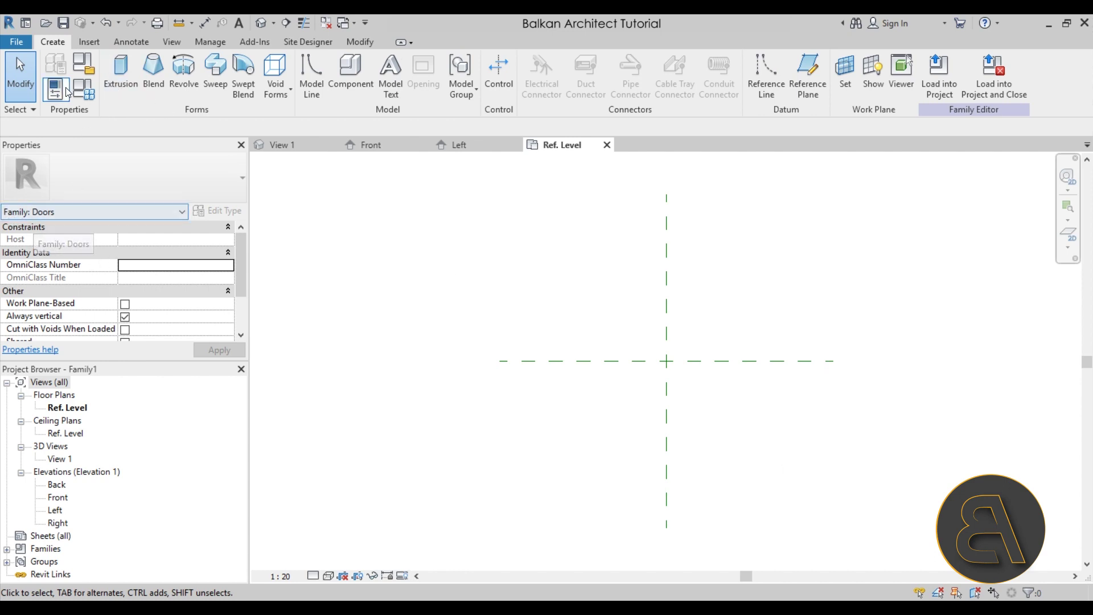
Set the family category back to Generic Models
{"action": "left_click", "coordinate": [84, 63]}
{"action": "scroll", "coordinate": [384, 272], "scroll_direction": "down", "scroll_amount": 3}
{"action": "scroll", "coordinate": [384, 272], "scroll_direction": "down", "scroll_amount": 1}
{"action": "left_click", "coordinate": [313, 278]}
{"action": "key", "text": "Return"}
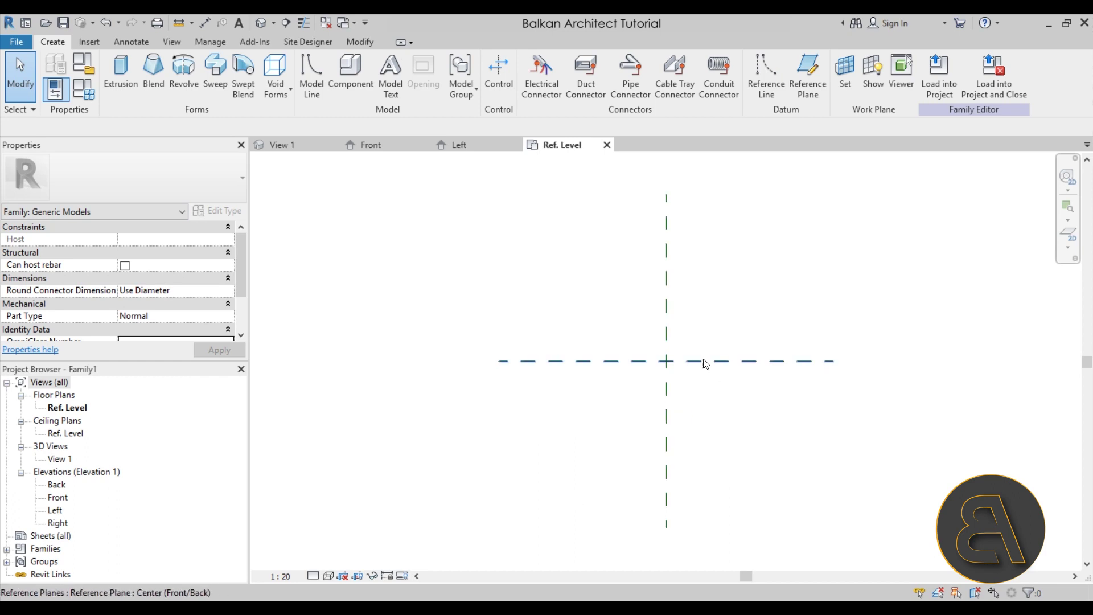
Start an extrusion and sketch a circle of about 600 mm radius, centred on the horizontal reference plane right of the vertical one
{"action": "middle_click_drag", "start_coordinate": [780, 435], "coordinate": [765, 433]}
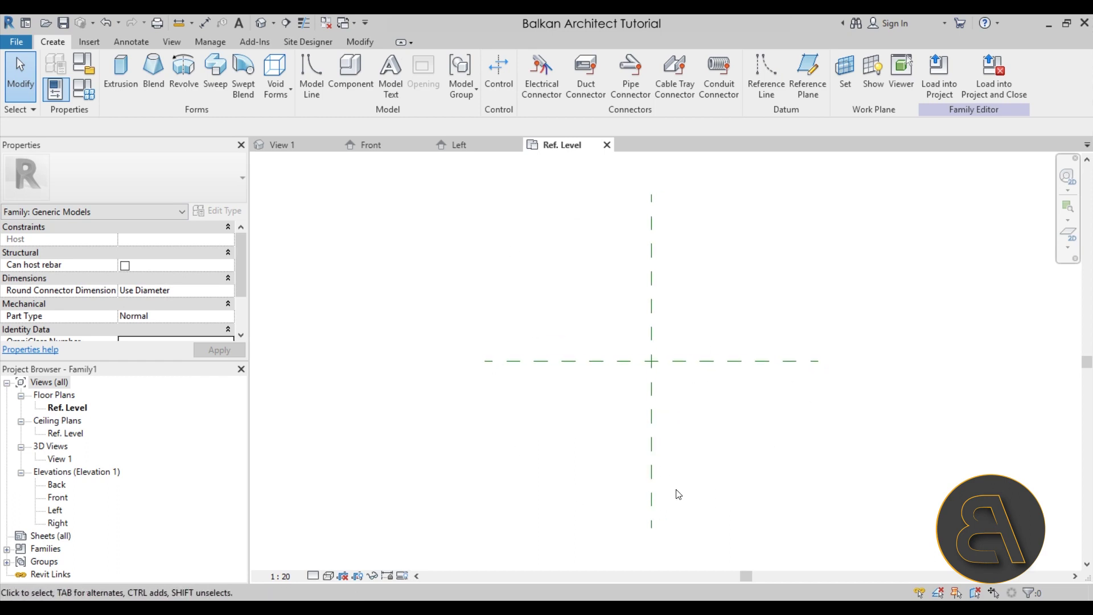
{"action": "middle_click_drag", "start_coordinate": [572, 441], "coordinate": [564, 441]}
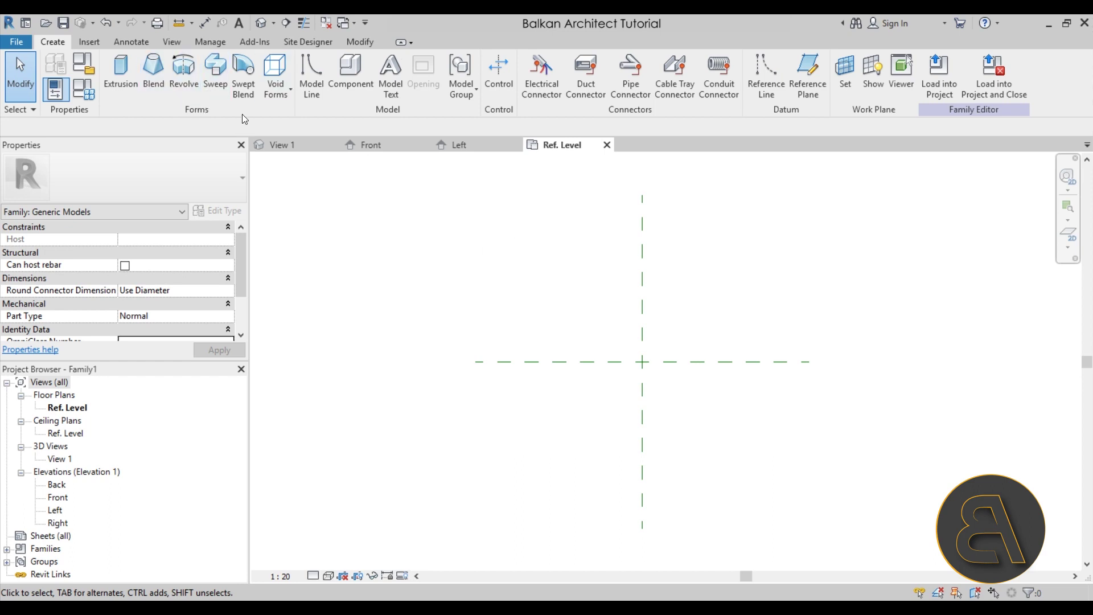
{"action": "left_click", "coordinate": [135, 97]}
{"action": "middle_click_drag", "start_coordinate": [537, 303], "coordinate": [449, 290]}
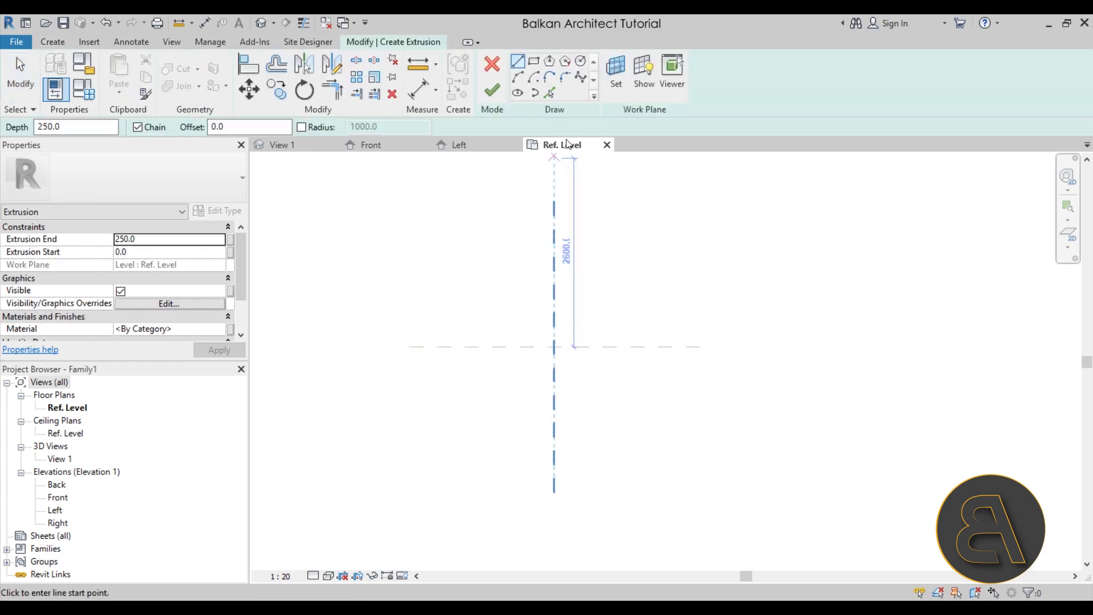
{"action": "left_click", "coordinate": [584, 62]}
{"action": "left_click", "coordinate": [636, 347]}
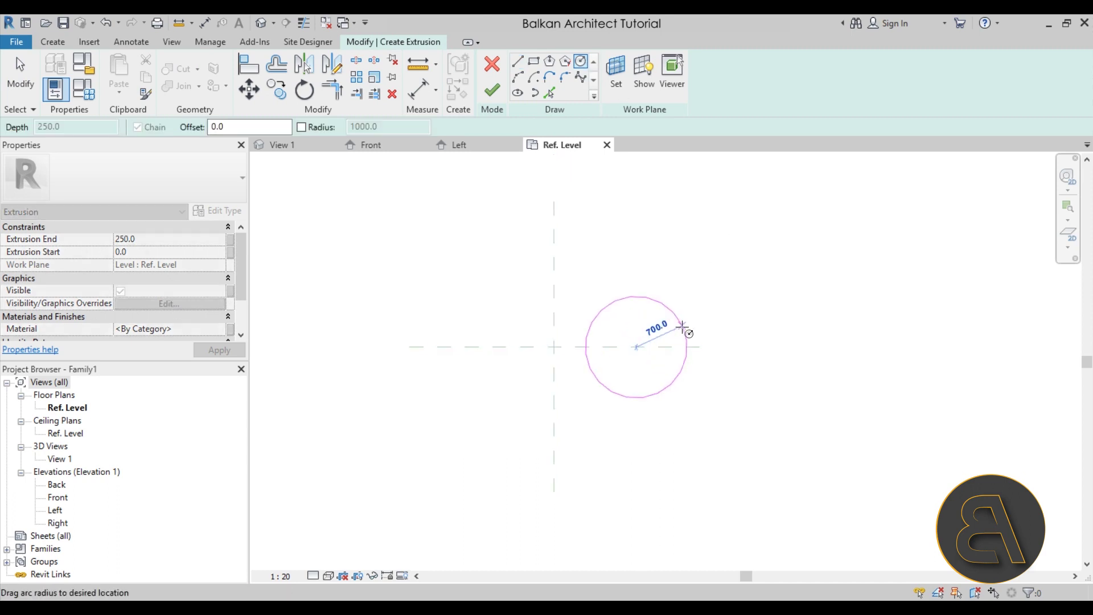
{"action": "left_click", "coordinate": [676, 329]}
{"action": "scroll", "coordinate": [666, 329], "scroll_direction": "up", "scroll_amount": 2}
{"action": "scroll", "coordinate": [666, 329], "scroll_direction": "up", "scroll_amount": 1}
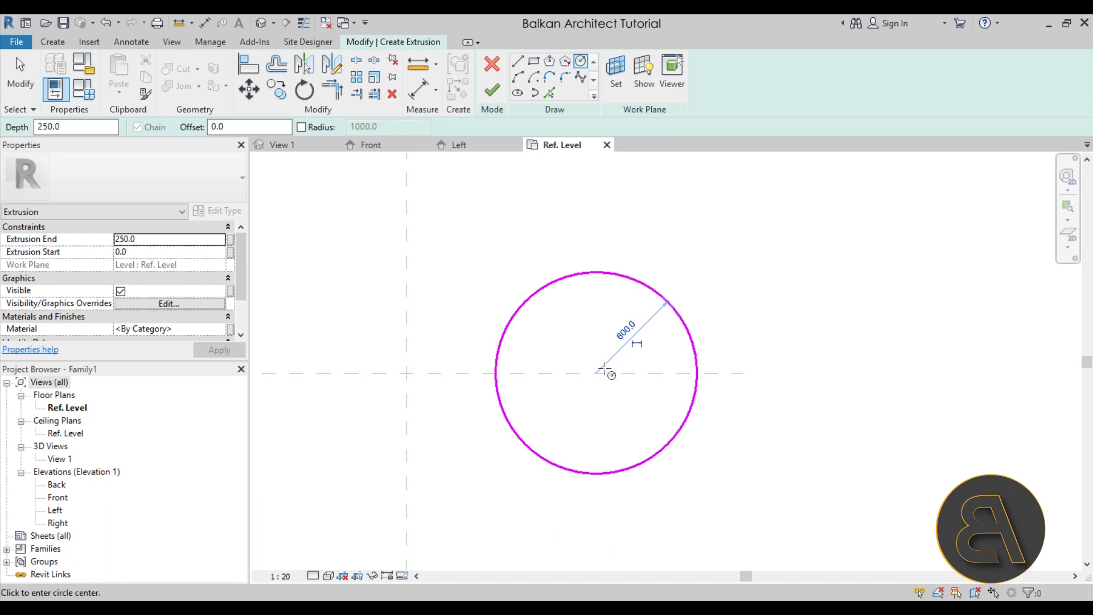
Make the circle's radius dimension permanent and label it with a new type-based family parameter named "Parameter 1"
{"action": "left_click", "coordinate": [638, 345]}
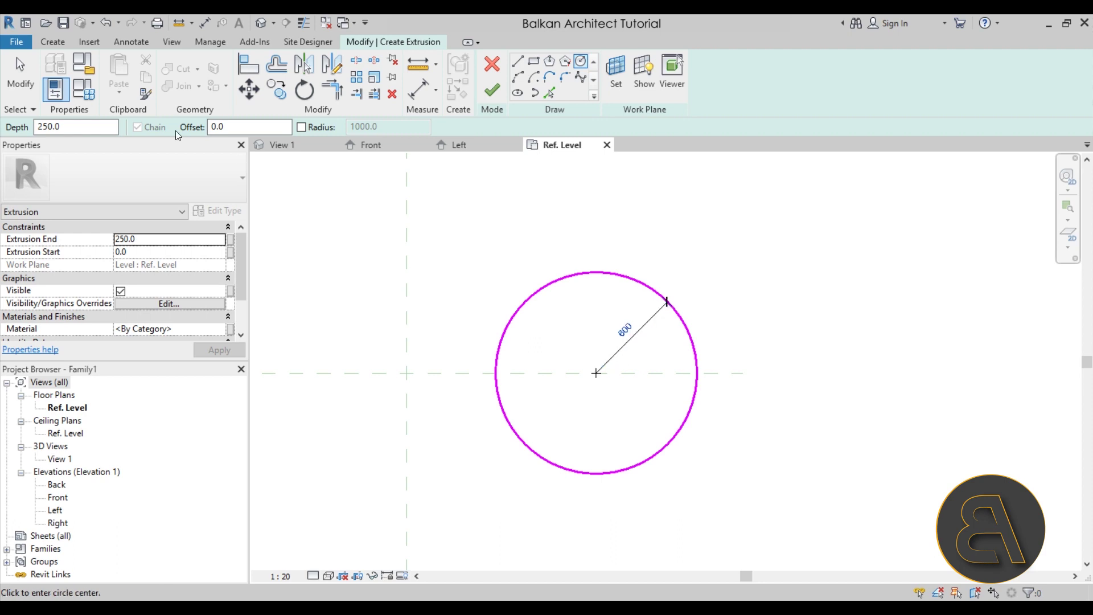
{"action": "left_click", "coordinate": [16, 79]}
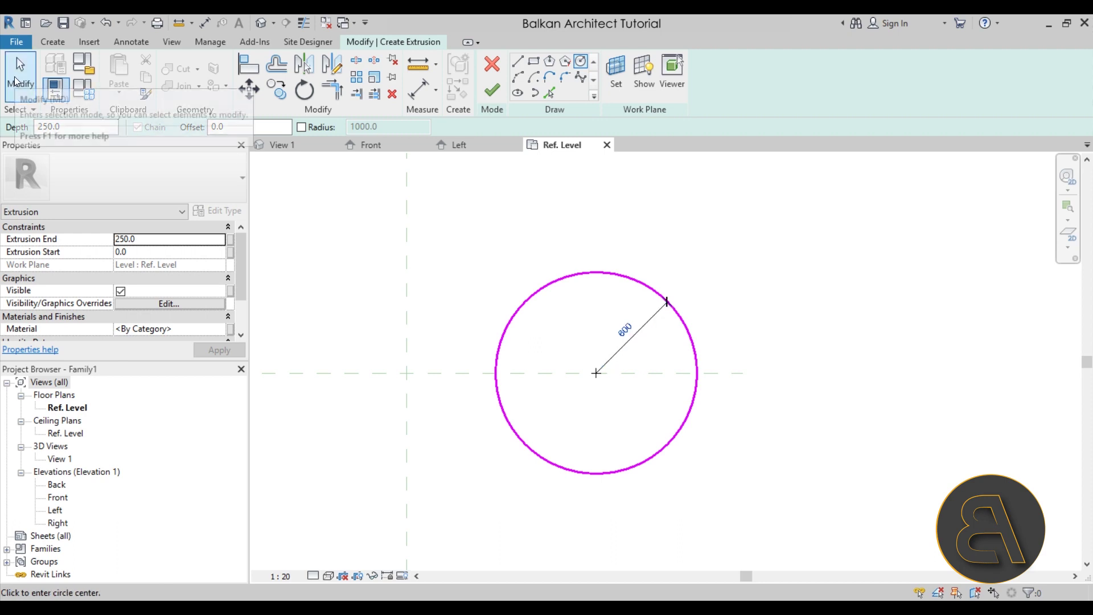
{"action": "left_click", "coordinate": [612, 362]}
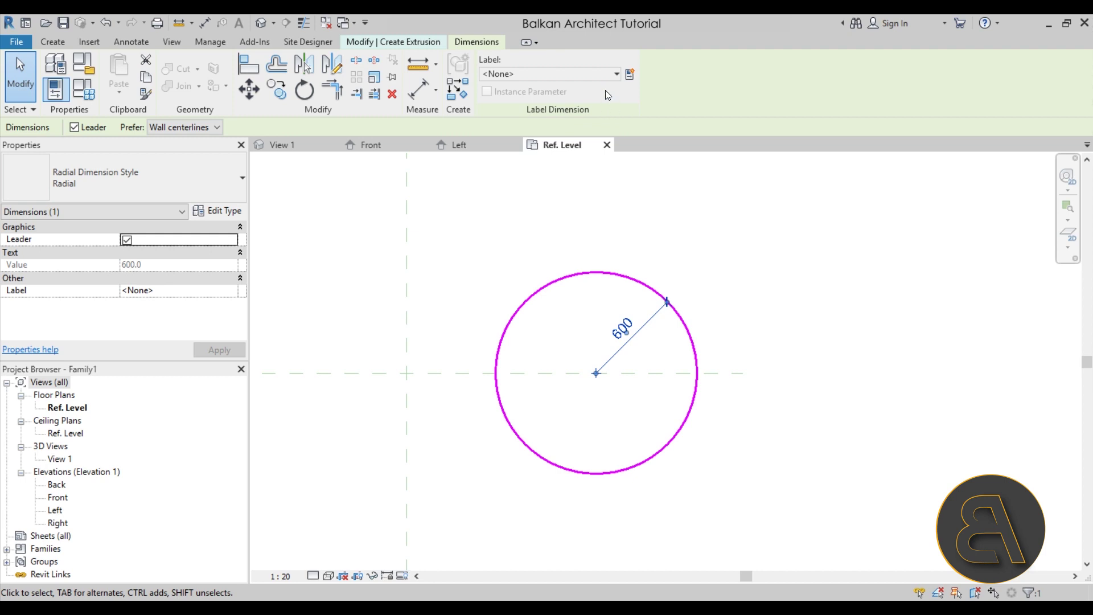
{"action": "left_click", "coordinate": [630, 74]}
{"action": "left_click_drag", "start_coordinate": [165, 103], "coordinate": [245, 104]}
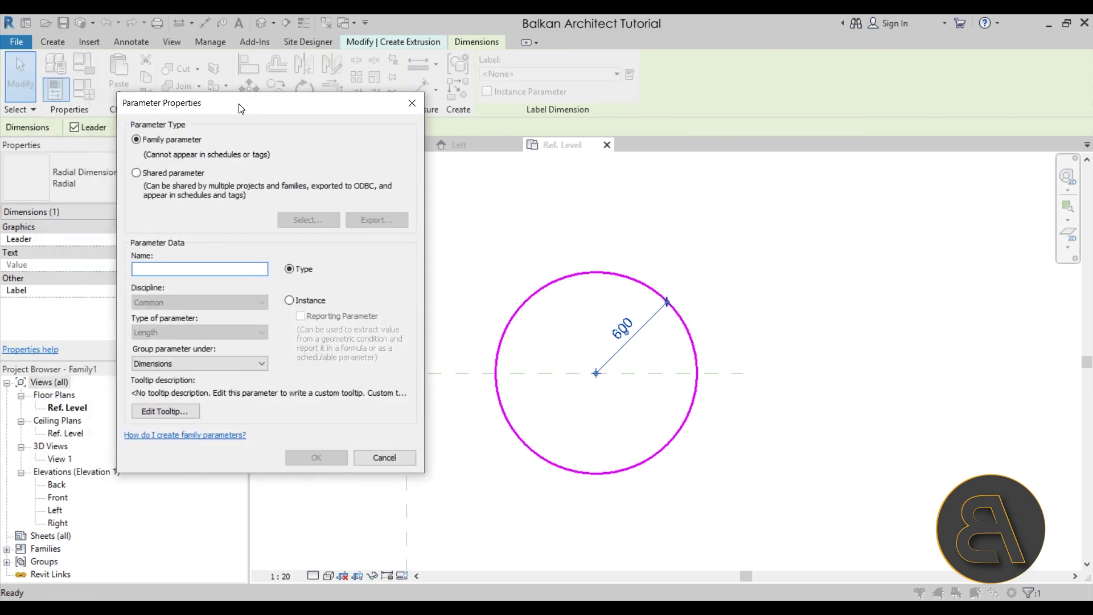
{"action": "type", "text": "Parameter 1"}
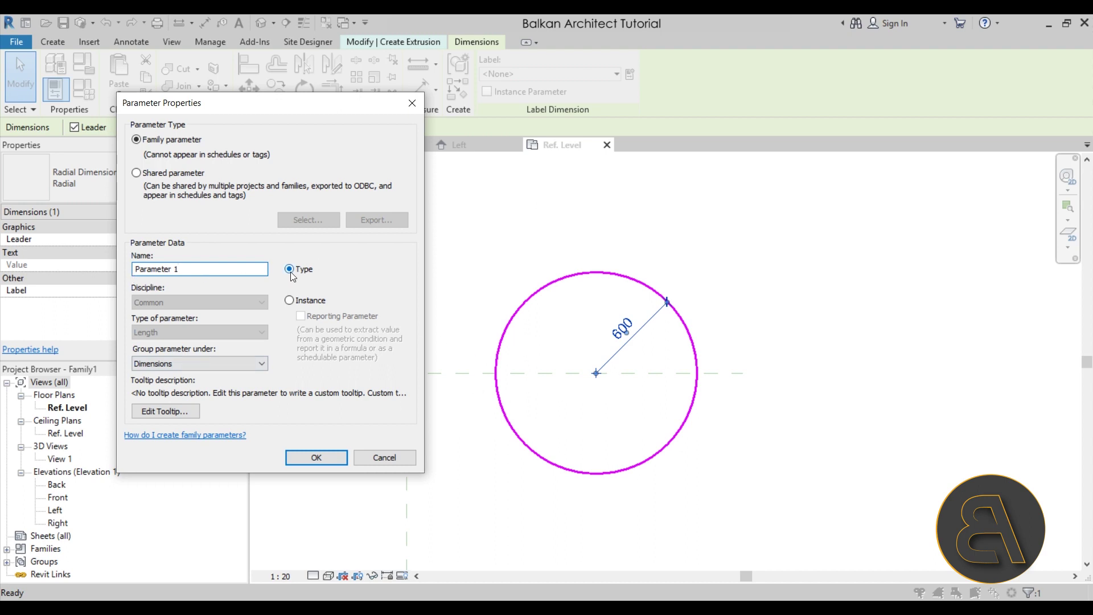
{"action": "left_click", "coordinate": [299, 461]}
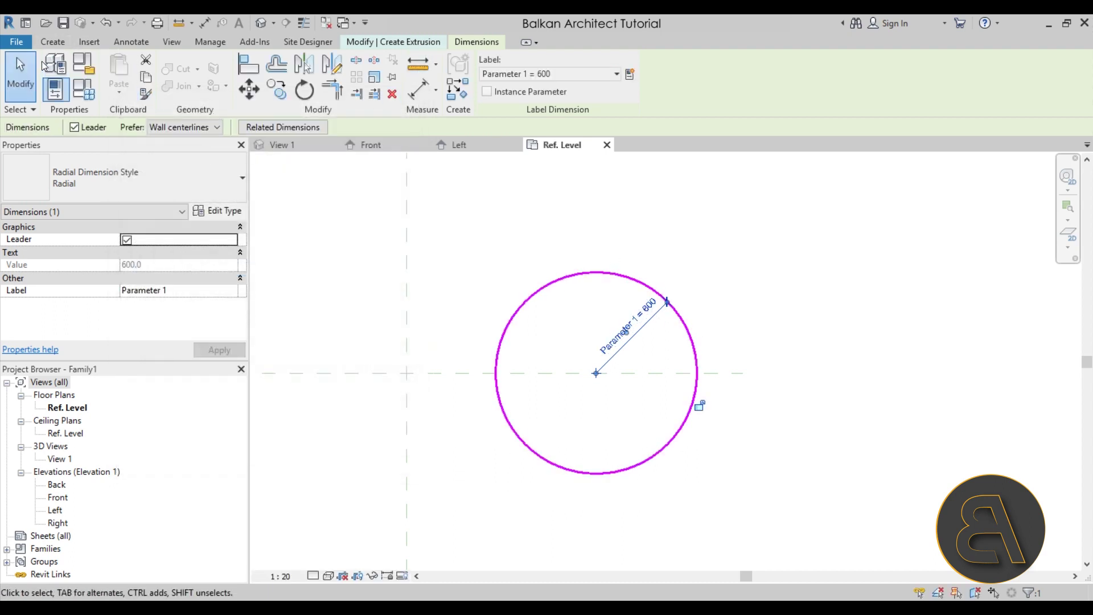
{"action": "left_click", "coordinate": [344, 186]}
Finish the circular extrusion and inspect it in the default 3D view
{"action": "left_click", "coordinate": [493, 90]}
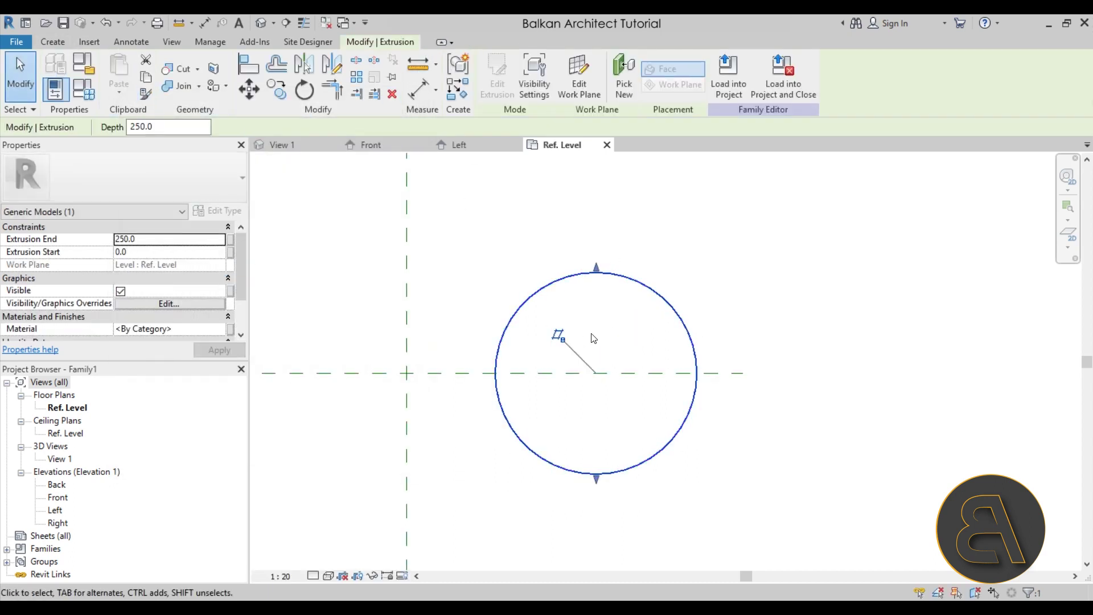
{"action": "left_click", "coordinate": [261, 22]}
{"action": "scroll", "coordinate": [764, 390], "scroll_direction": "down", "scroll_amount": 3}
{"action": "left_click", "coordinate": [708, 398]}
{"action": "mouse_move", "coordinate": [777, 421]}
{"action": "middle_mouse_down", "text": "shift"}
{"action": "mouse_move", "coordinate": [783, 249]}
{"action": "mouse_move", "coordinate": [774, 484]}
{"action": "mouse_move", "coordinate": [763, 432]}
{"action": "middle_mouse_up", "text": "shift"}
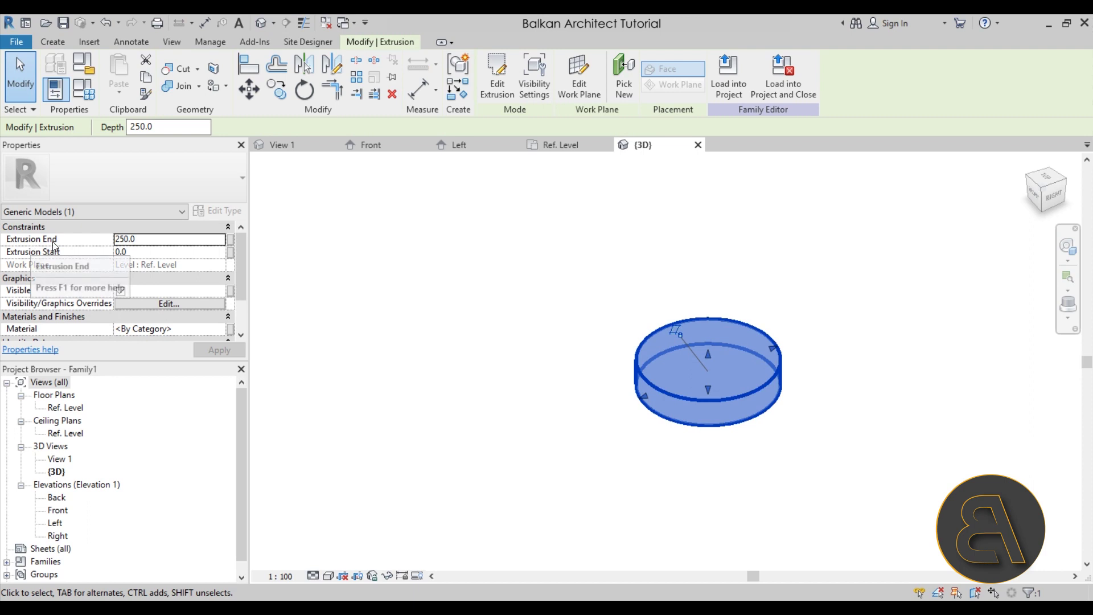
{"action": "left_click", "coordinate": [489, 416]}
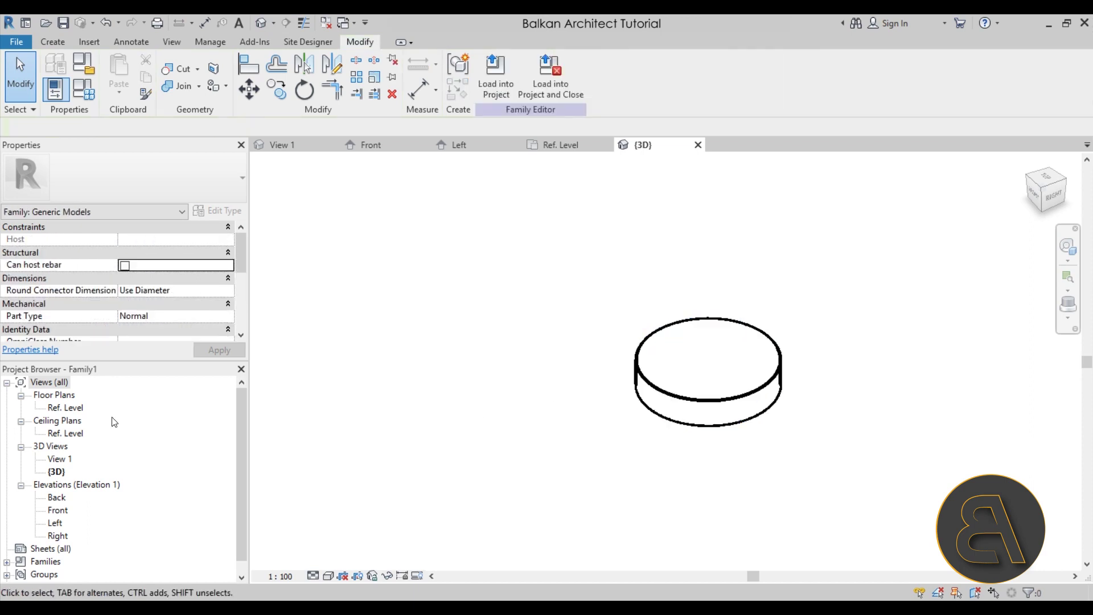
Start another extrusion in the Ref. Level floor plan and sketch a rectangle about 1000 by 980 mm left of the vertical reference plane
{"action": "double_click", "coordinate": [67, 408]}
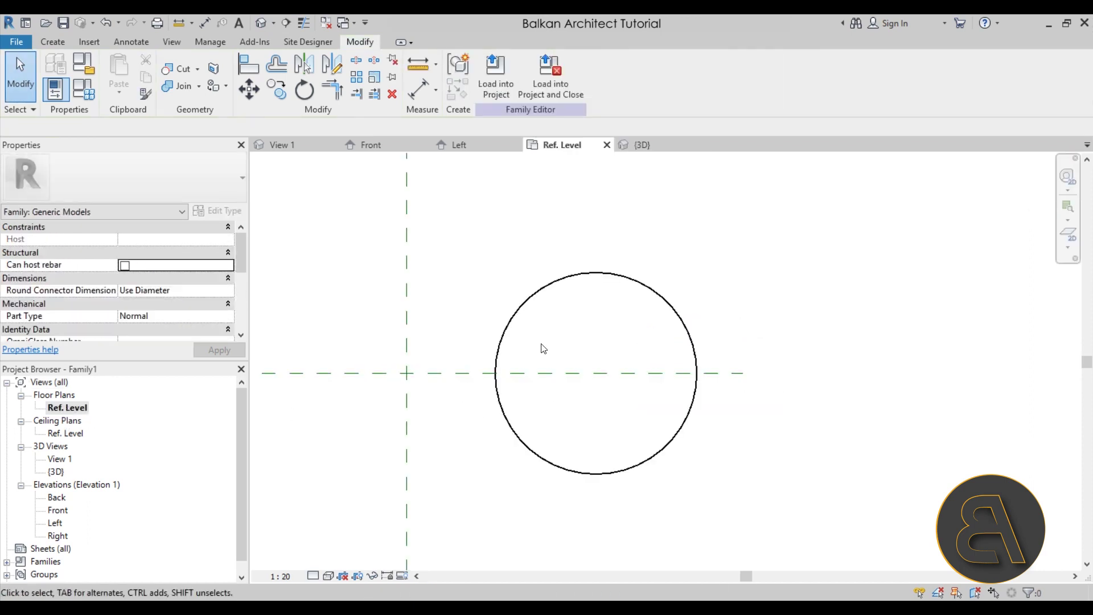
{"action": "left_click", "coordinate": [52, 42]}
{"action": "left_click", "coordinate": [121, 68]}
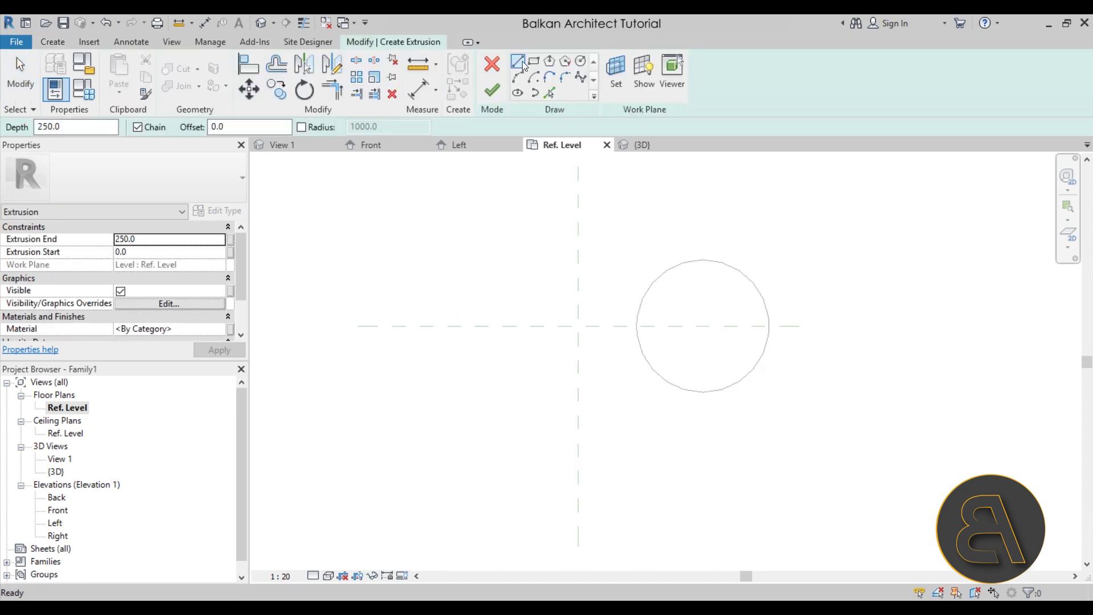
{"action": "left_click", "coordinate": [534, 62]}
{"action": "left_click", "coordinate": [448, 265]}
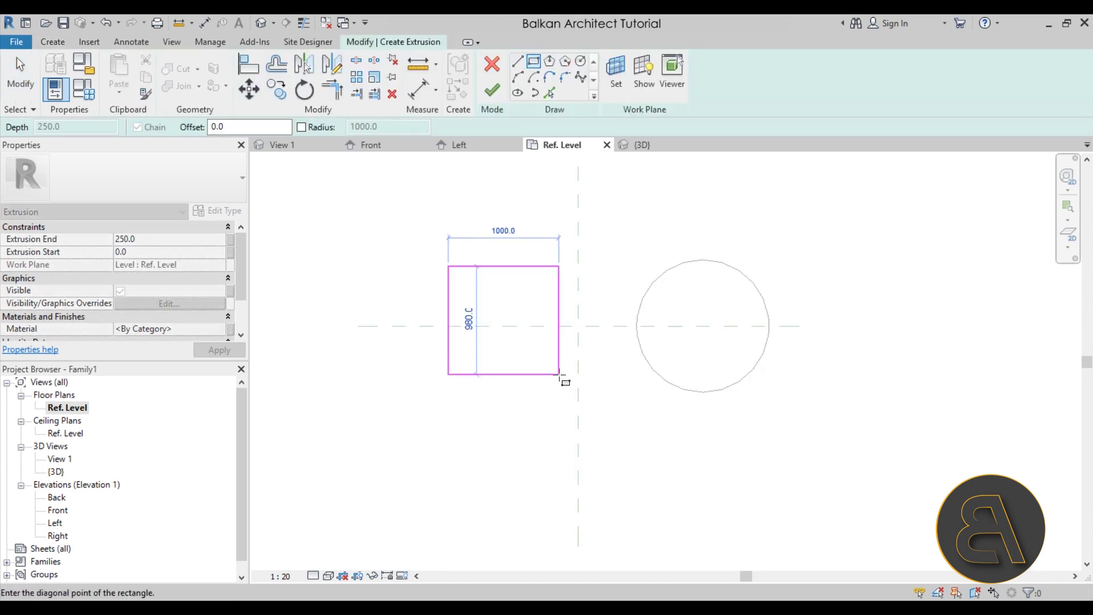
{"action": "left_click", "coordinate": [559, 374]}
{"action": "left_click", "coordinate": [20, 74]}
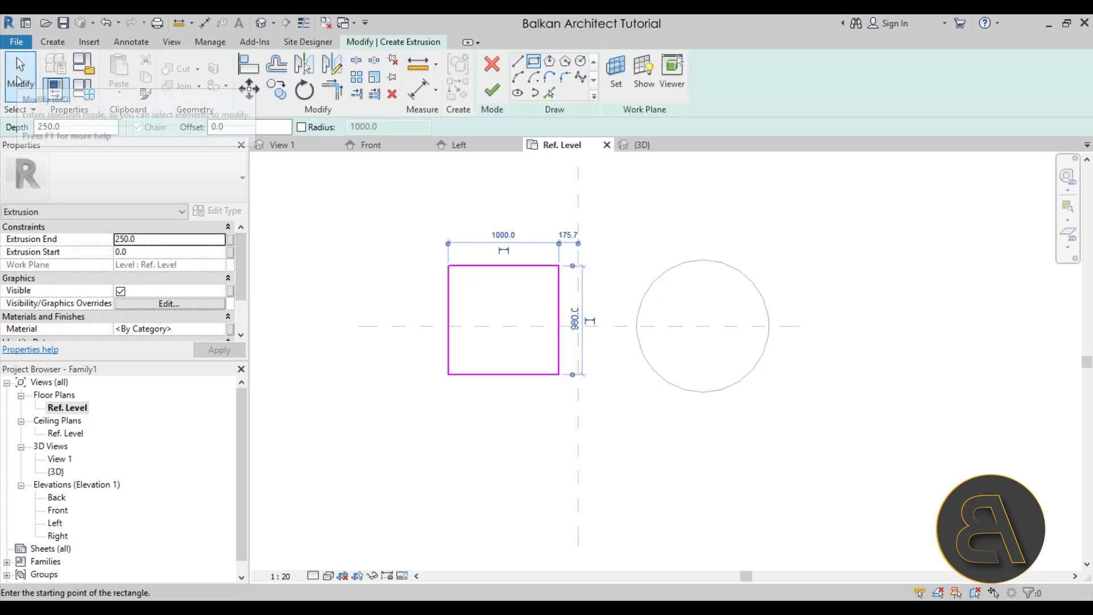
Make the rectangle's vertical dimension permanent and label it with a new instance-based family parameter named "Parameter 2 - instance"
{"action": "left_click", "coordinate": [558, 296]}
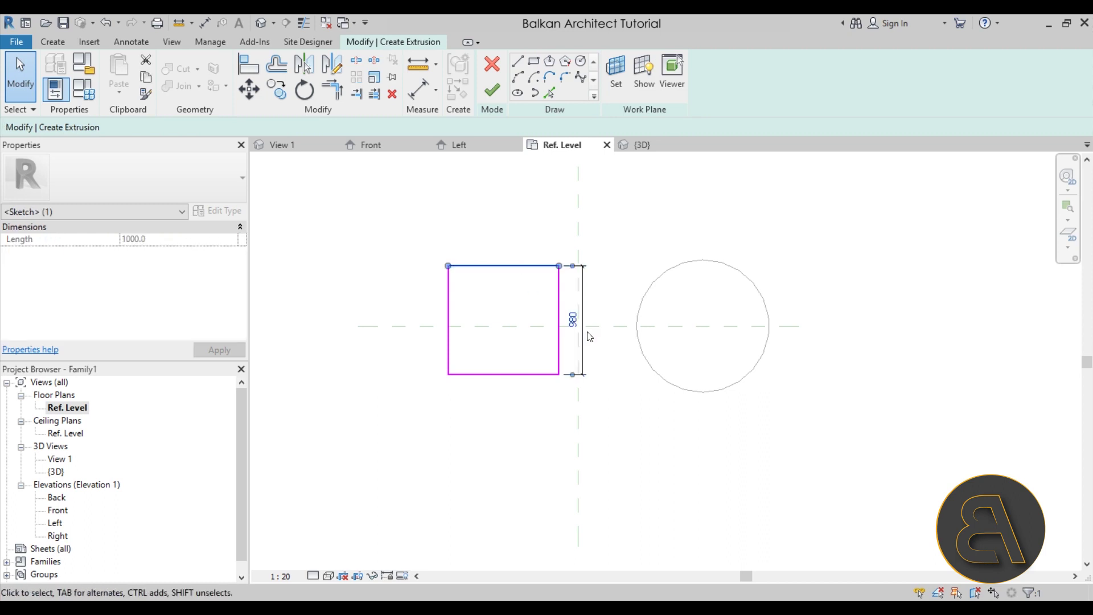
{"action": "left_click", "coordinate": [589, 337]}
{"action": "left_click", "coordinate": [583, 341]}
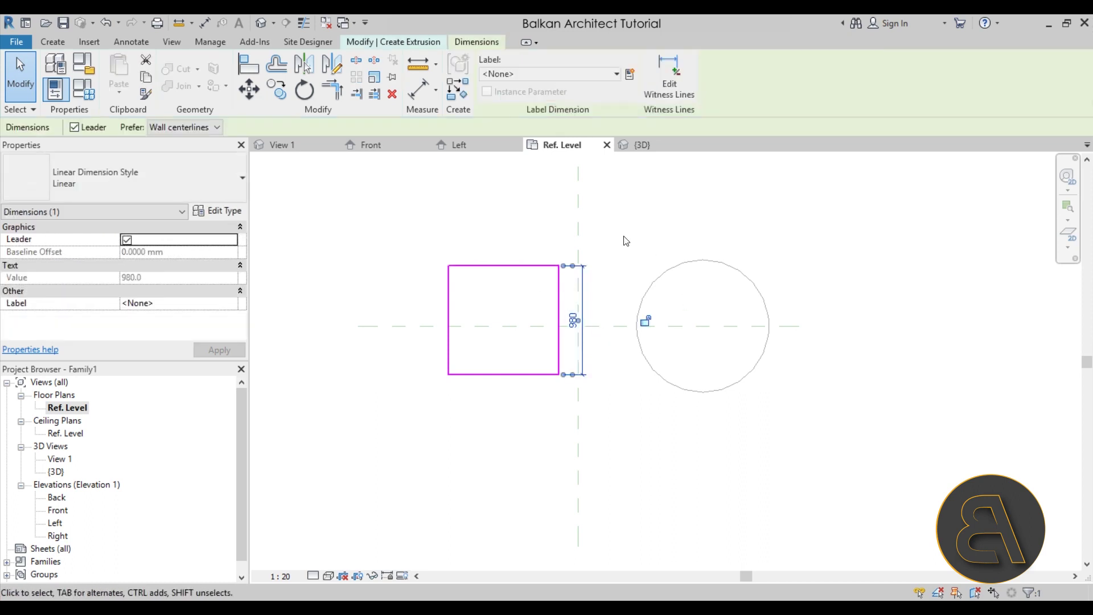
{"action": "left_click", "coordinate": [636, 81]}
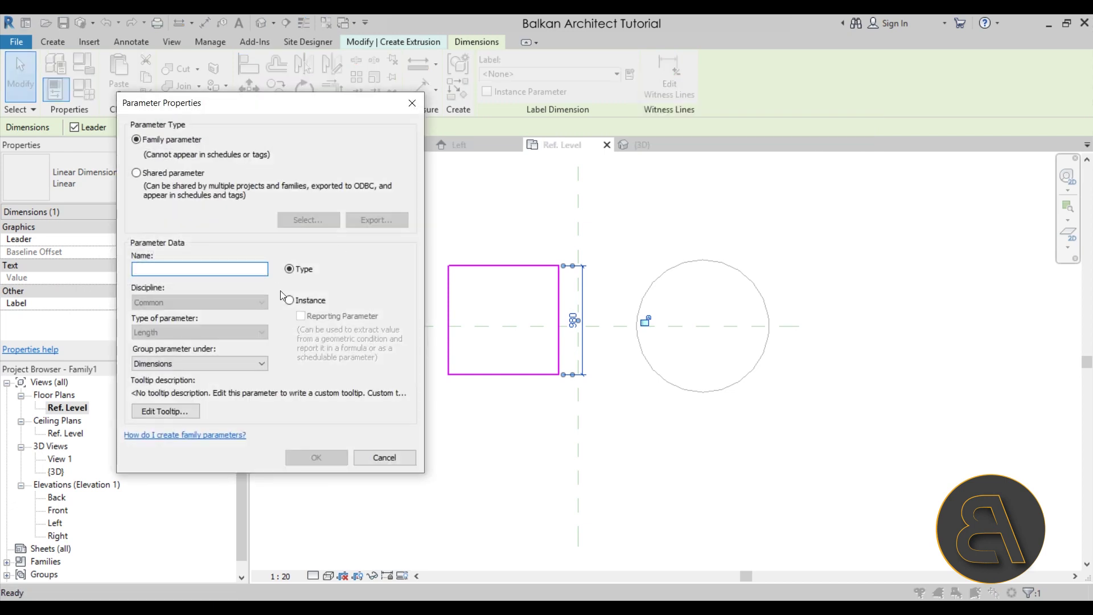
{"action": "left_click", "coordinate": [301, 305]}
{"action": "left_click", "coordinate": [162, 272]}
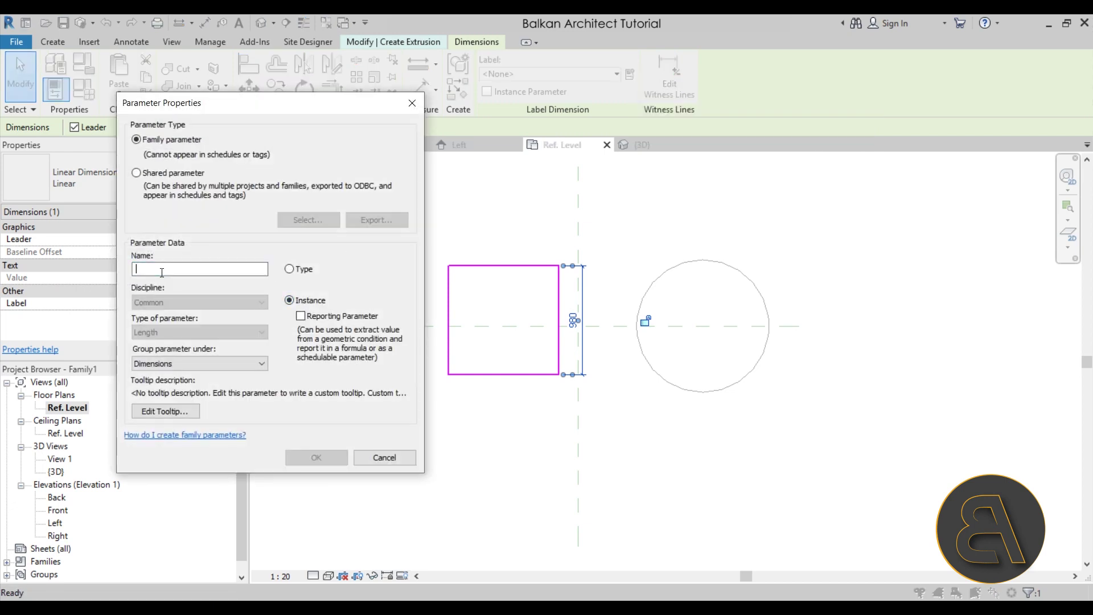
{"action": "type", "text": "Parameter 2 - instance"}
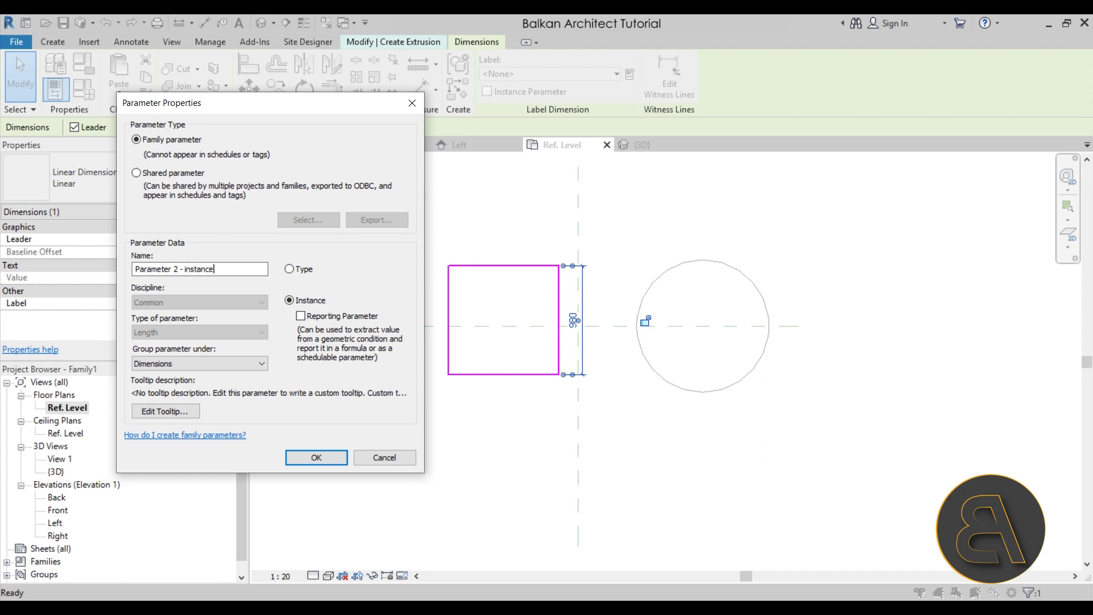
{"action": "left_click", "coordinate": [324, 461]}
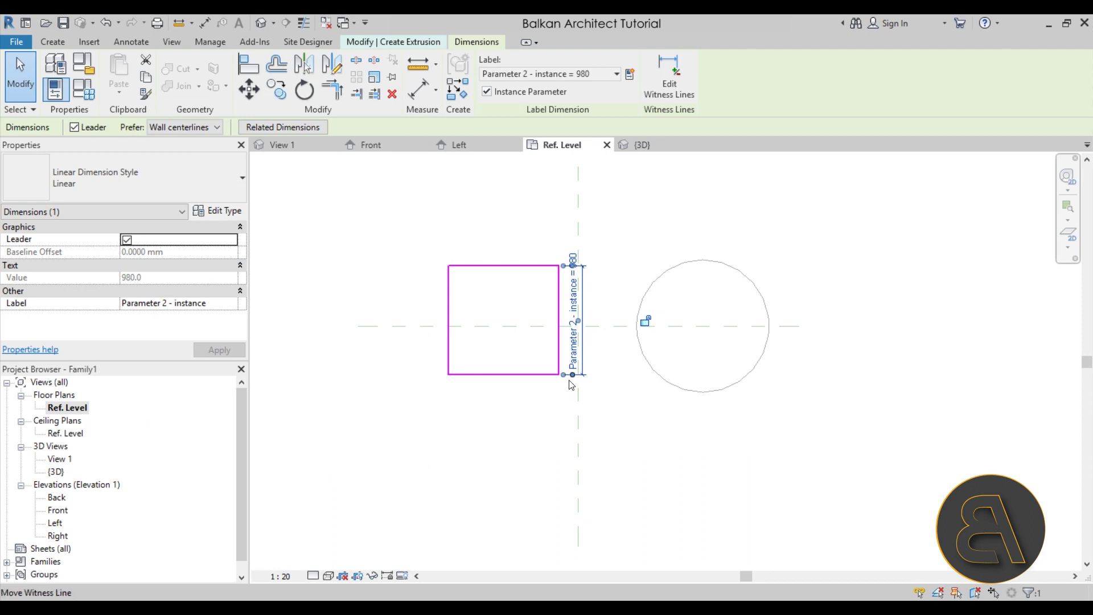
Rename the family parameter "Parameter 1" to "Parameter 1 - type" in the family types settings
{"action": "left_click", "coordinate": [84, 98]}
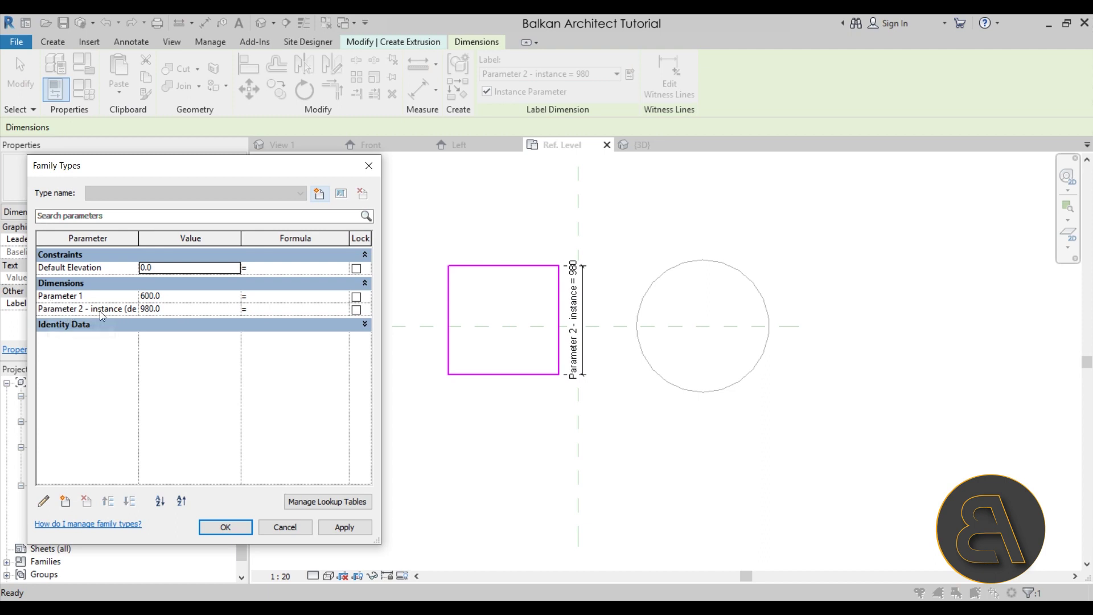
{"action": "left_click", "coordinate": [88, 297]}
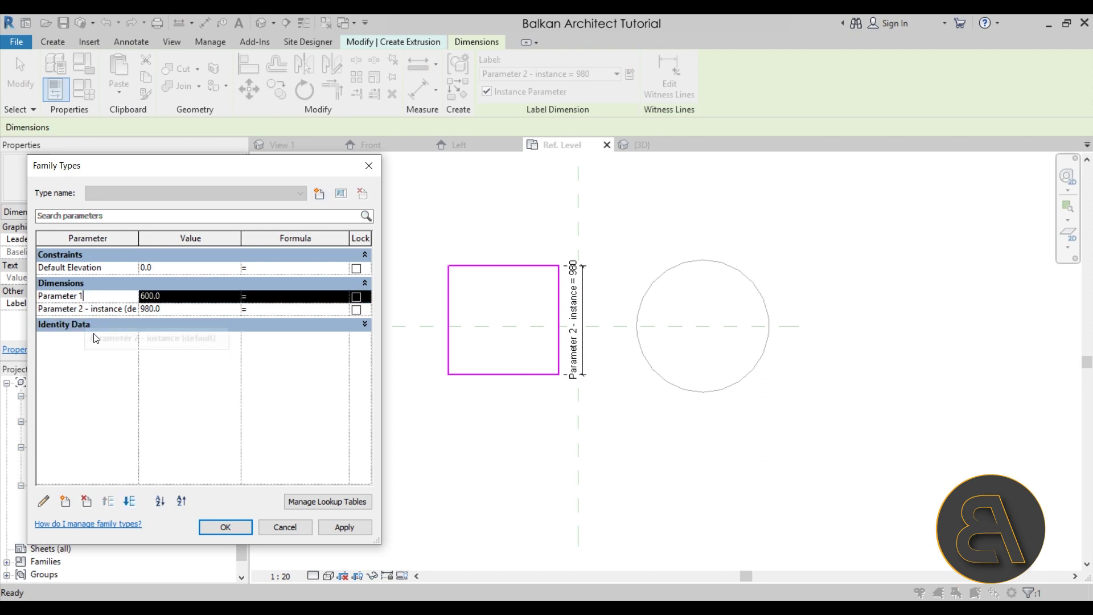
{"action": "left_click", "coordinate": [50, 500]}
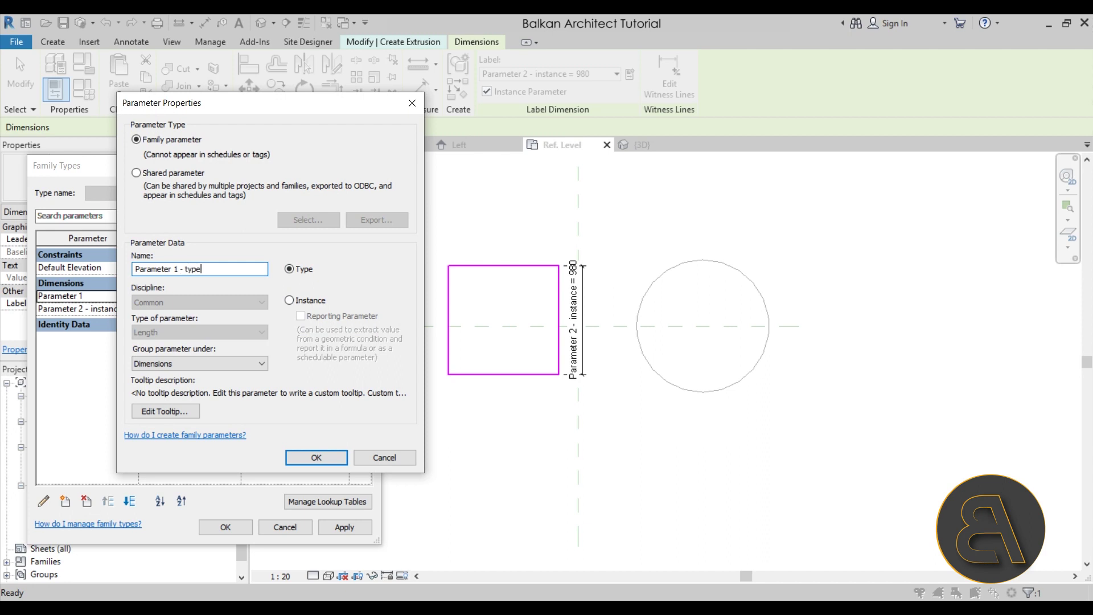
{"action": "left_click", "coordinate": [317, 458]}
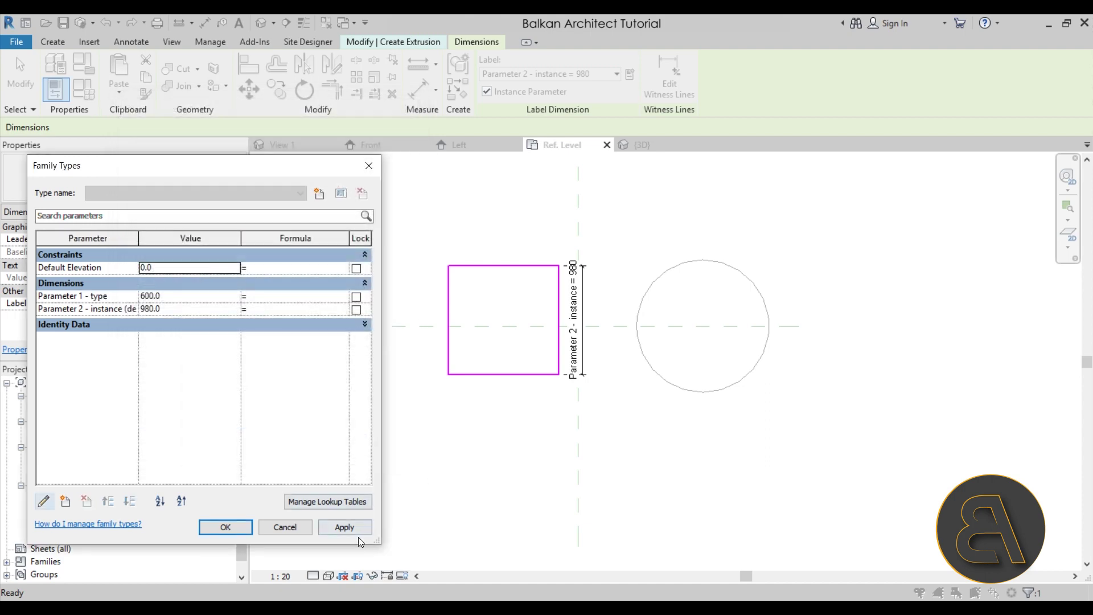
{"action": "left_click", "coordinate": [297, 515]}
{"action": "left_click", "coordinate": [467, 454]}
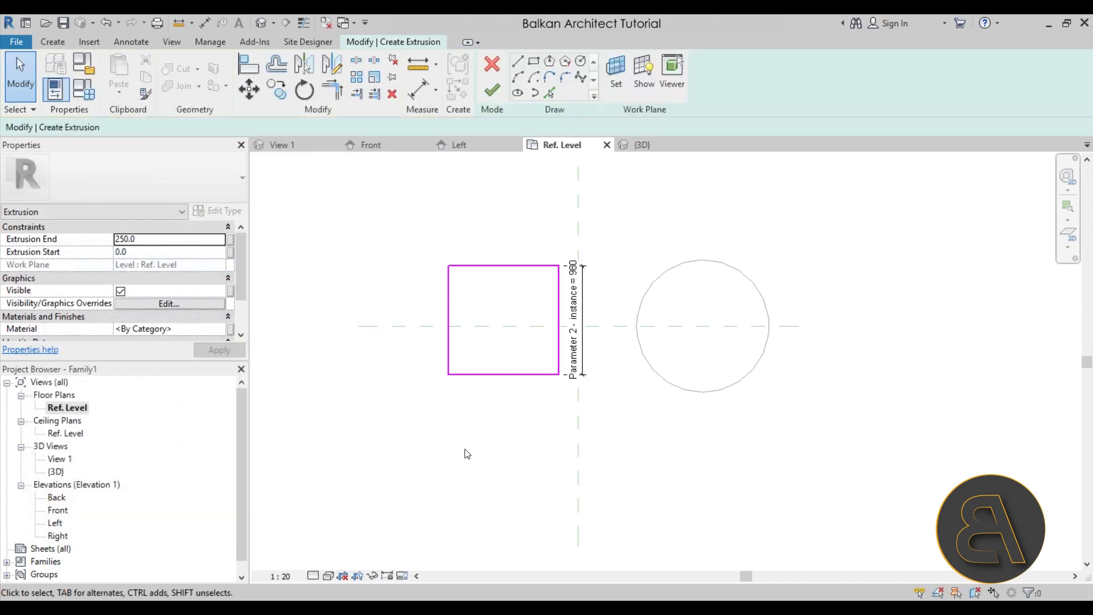
Finish the rectangular extrusion and inspect both solids in the default 3D view
{"action": "left_click", "coordinate": [489, 89]}
{"action": "left_click", "coordinate": [468, 228]}
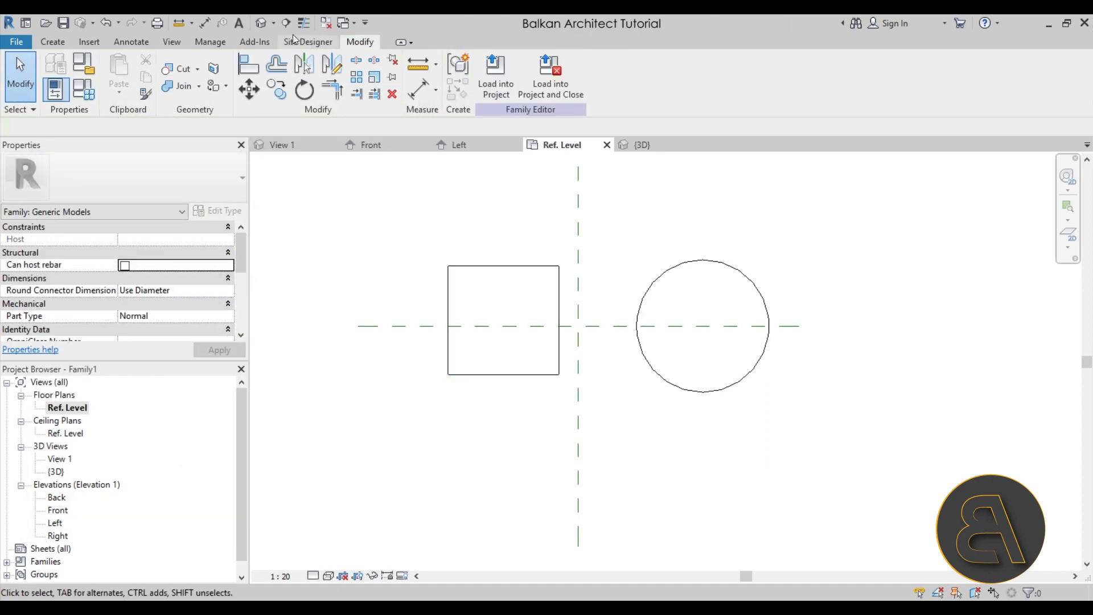
{"action": "left_click", "coordinate": [260, 25]}
{"action": "scroll", "coordinate": [700, 261], "scroll_direction": "down", "scroll_amount": 2}
{"action": "middle_click_drag", "start_coordinate": [700, 261], "coordinate": [566, 404], "text": "shift"}
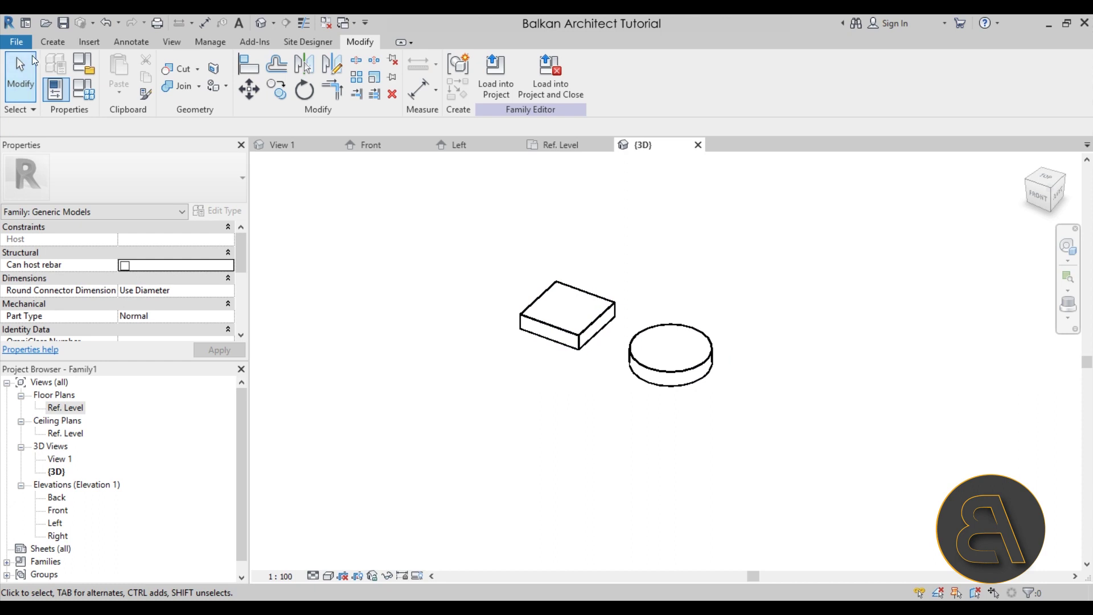
Create a new project based on the Architectural Template
{"action": "left_click", "coordinate": [16, 42]}
{"action": "mouse_move", "coordinate": [67, 110]}
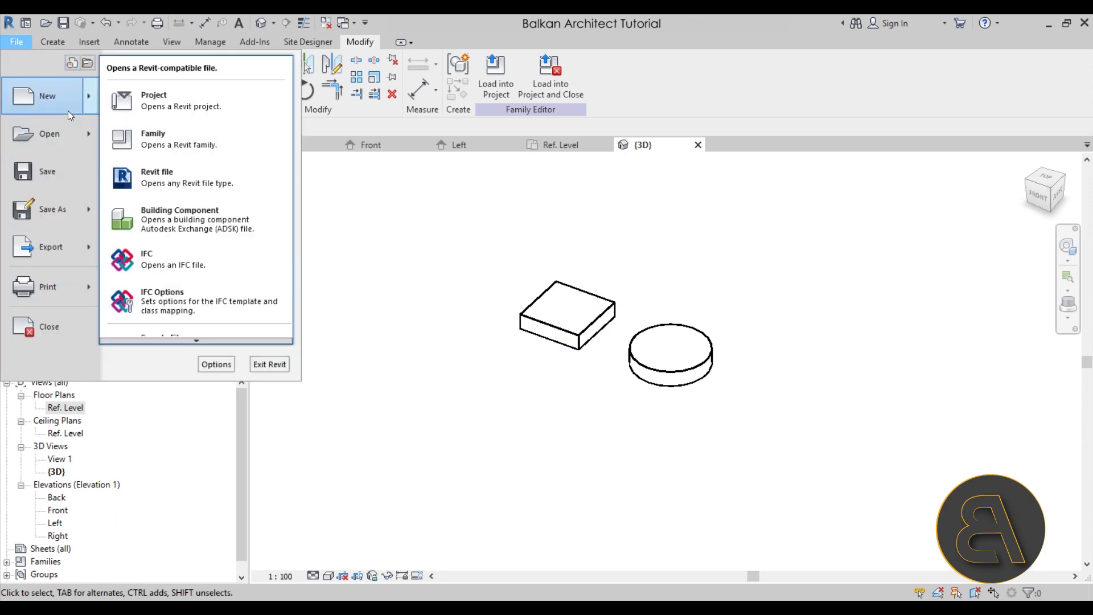
{"action": "left_click", "coordinate": [154, 102]}
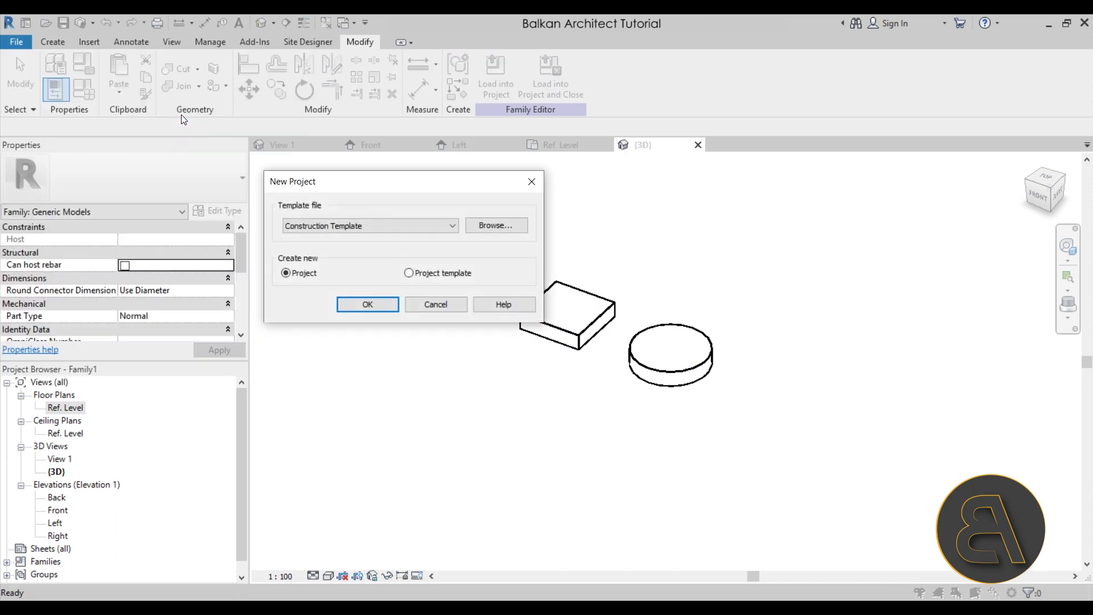
{"action": "left_click", "coordinate": [399, 226]}
{"action": "left_click", "coordinate": [342, 260]}
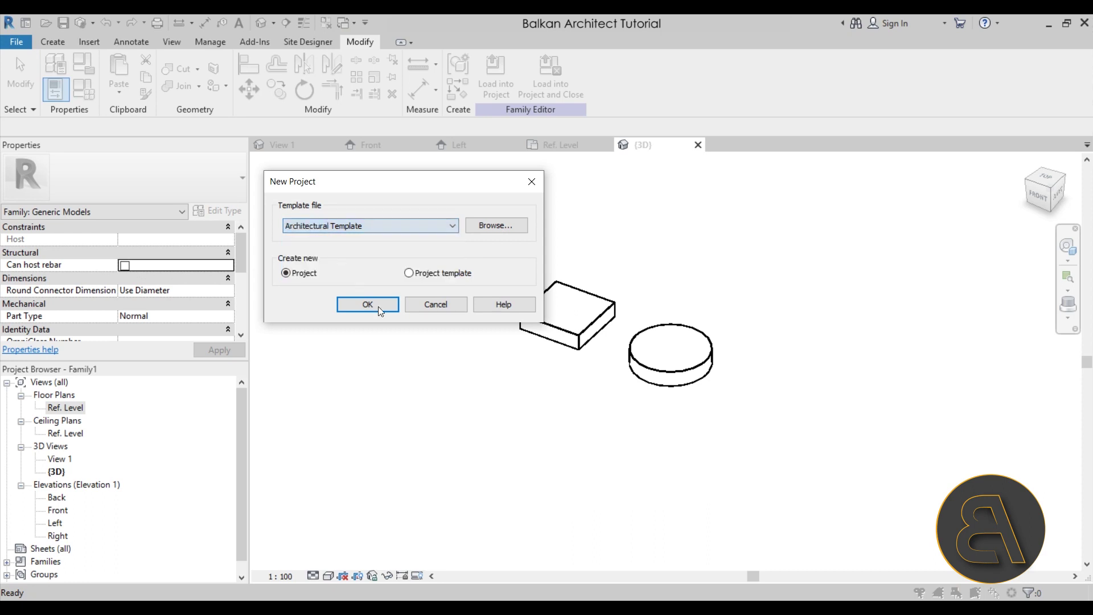
{"action": "left_click", "coordinate": [362, 304]}
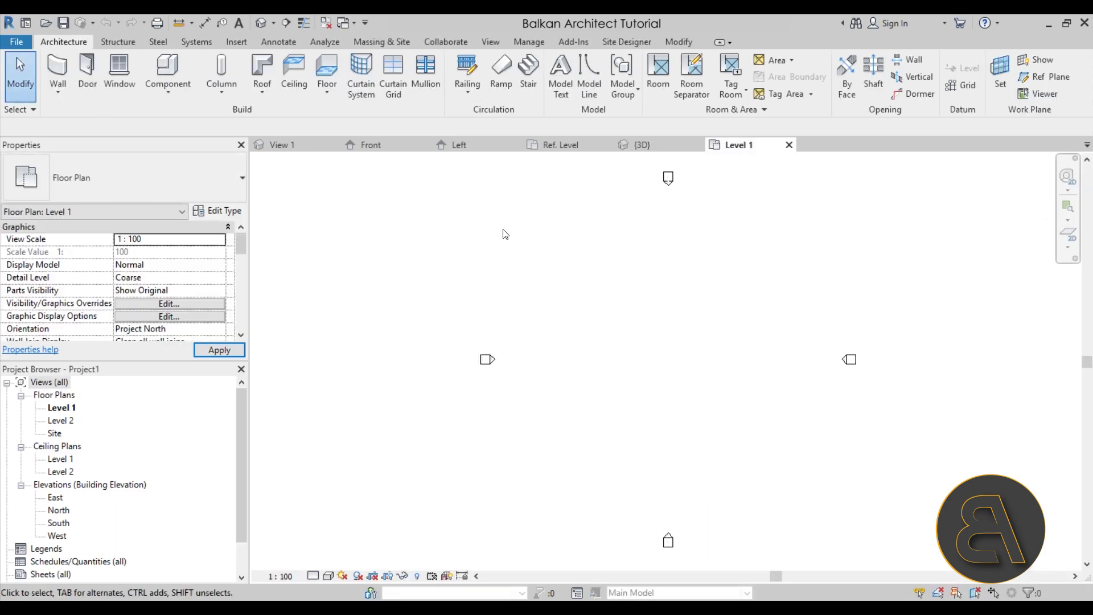
Dock the project's Level 1 floor plan side by side with the family's 3D view
{"action": "left_click", "coordinate": [669, 145]}
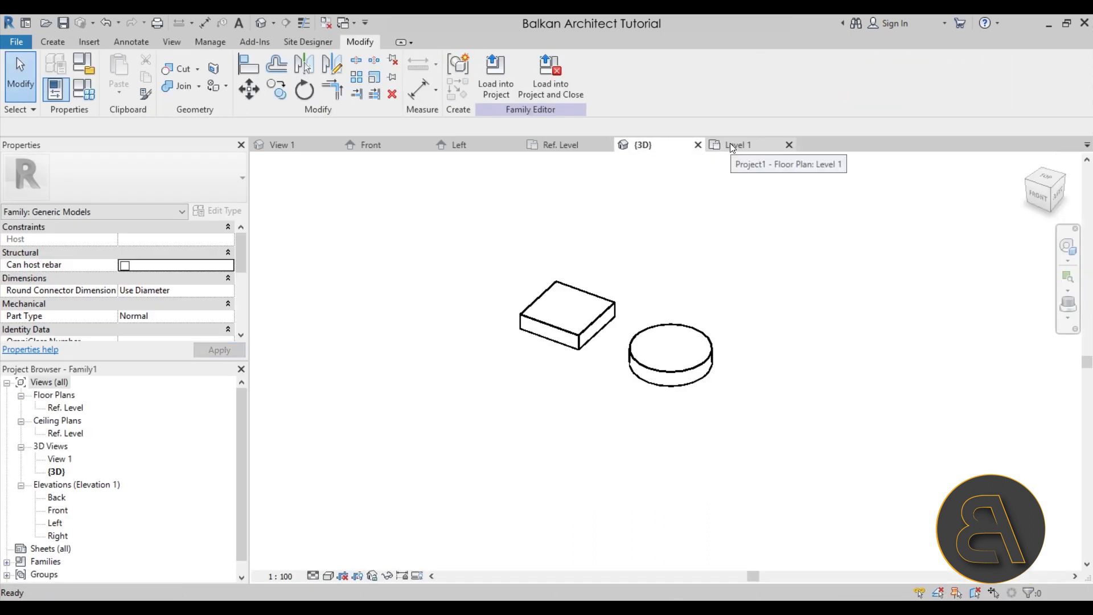
{"action": "left_click", "coordinate": [737, 146]}
{"action": "left_click_drag", "start_coordinate": [737, 146], "coordinate": [1089, 233]}
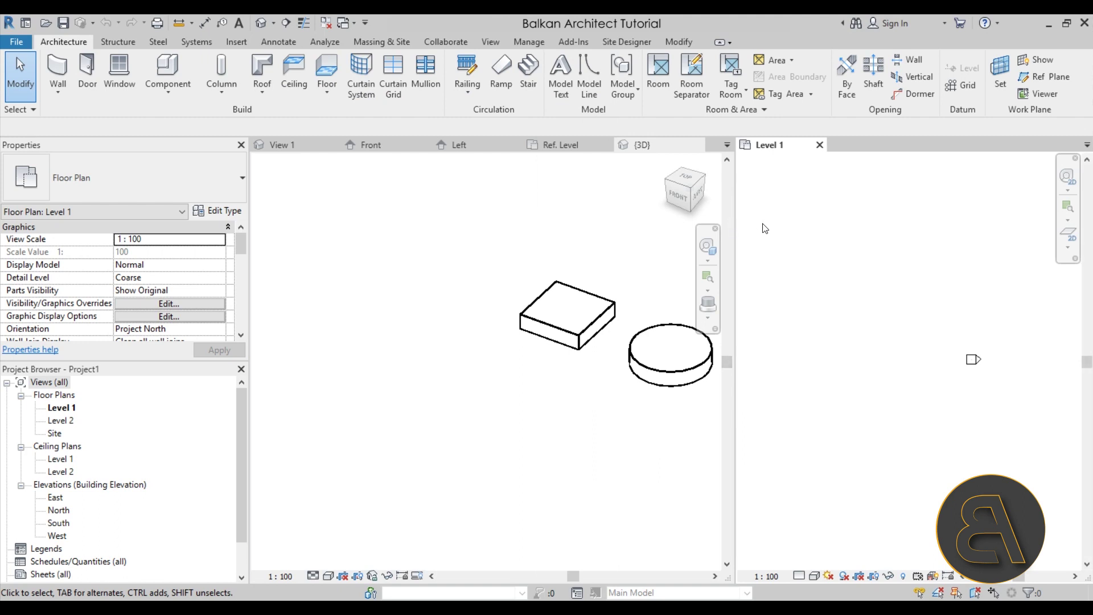
{"action": "scroll", "coordinate": [801, 275], "scroll_direction": "down", "scroll_amount": 3}
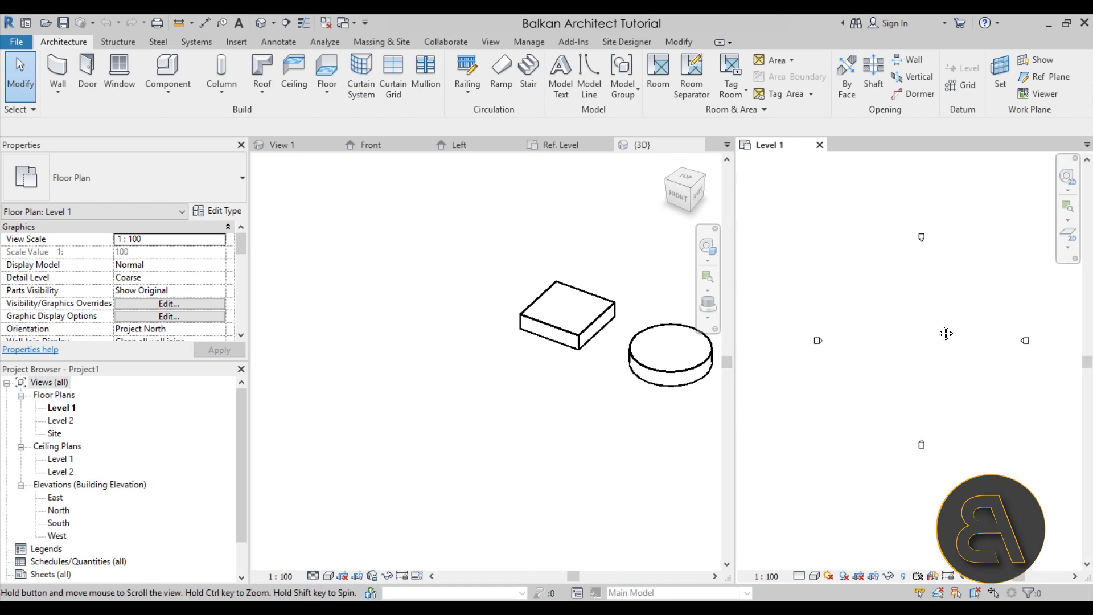
Load the family into the project and place one instance between the elevation markers on Level 1
{"action": "left_click", "coordinate": [417, 364]}
{"action": "scroll", "coordinate": [478, 298], "scroll_direction": "up", "scroll_amount": 5}
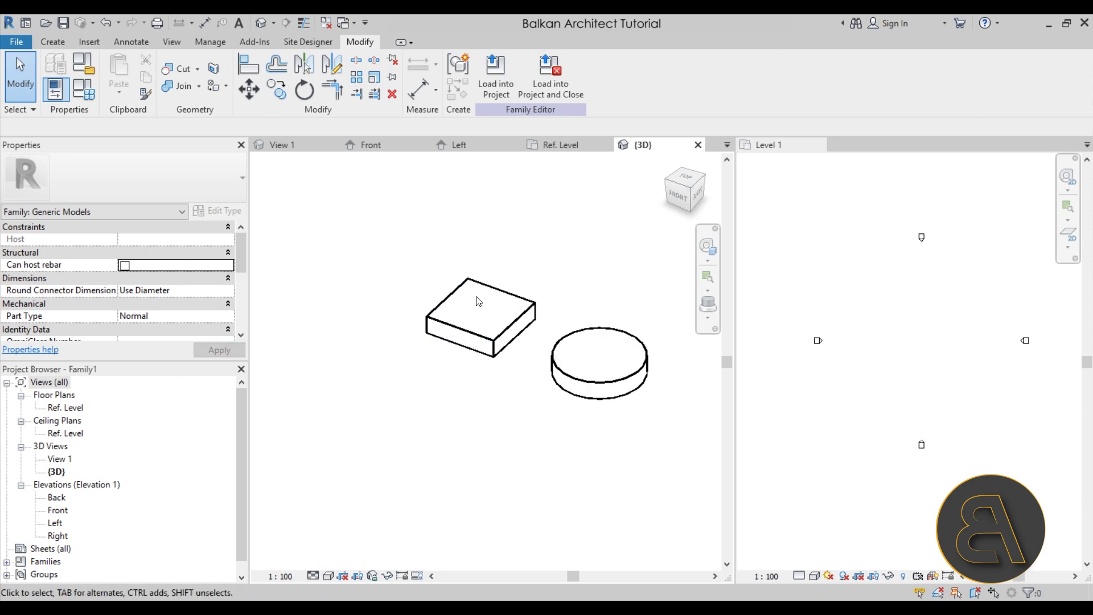
{"action": "scroll", "coordinate": [538, 292], "scroll_direction": "down", "scroll_amount": 3}
{"action": "middle_click_drag", "start_coordinate": [471, 274], "coordinate": [515, 285]}
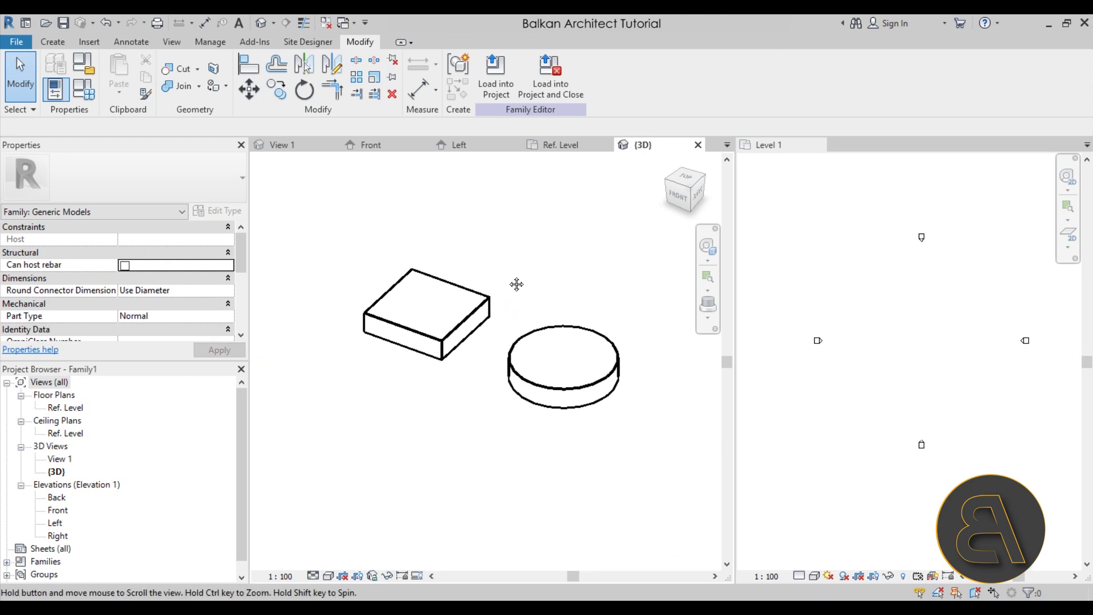
{"action": "left_click", "coordinate": [500, 94]}
{"action": "scroll", "coordinate": [962, 342], "scroll_direction": "up", "scroll_amount": 2}
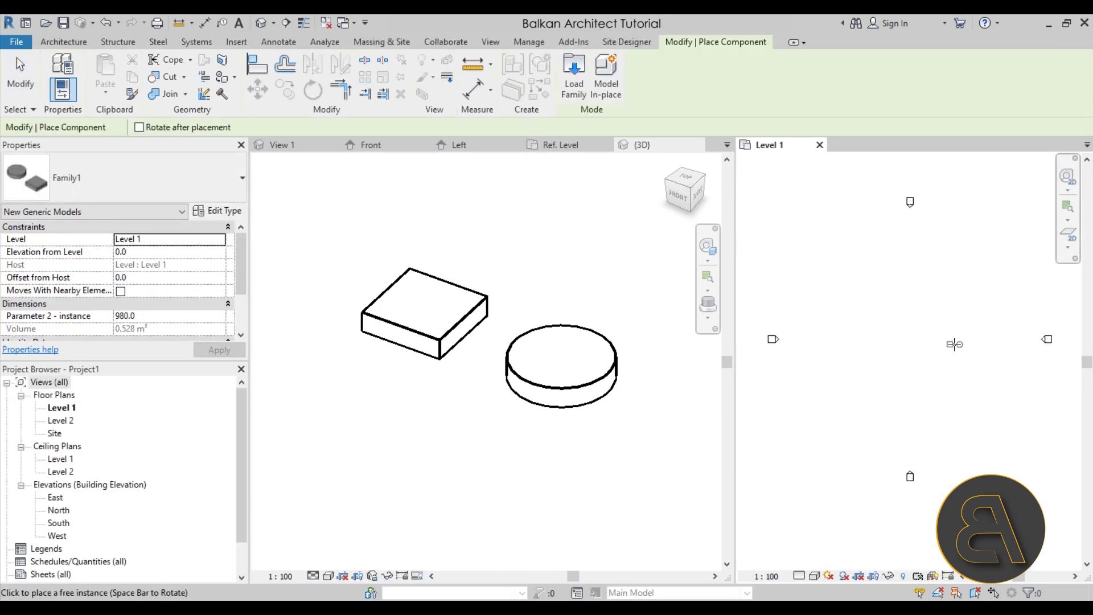
{"action": "left_click", "coordinate": [882, 333]}
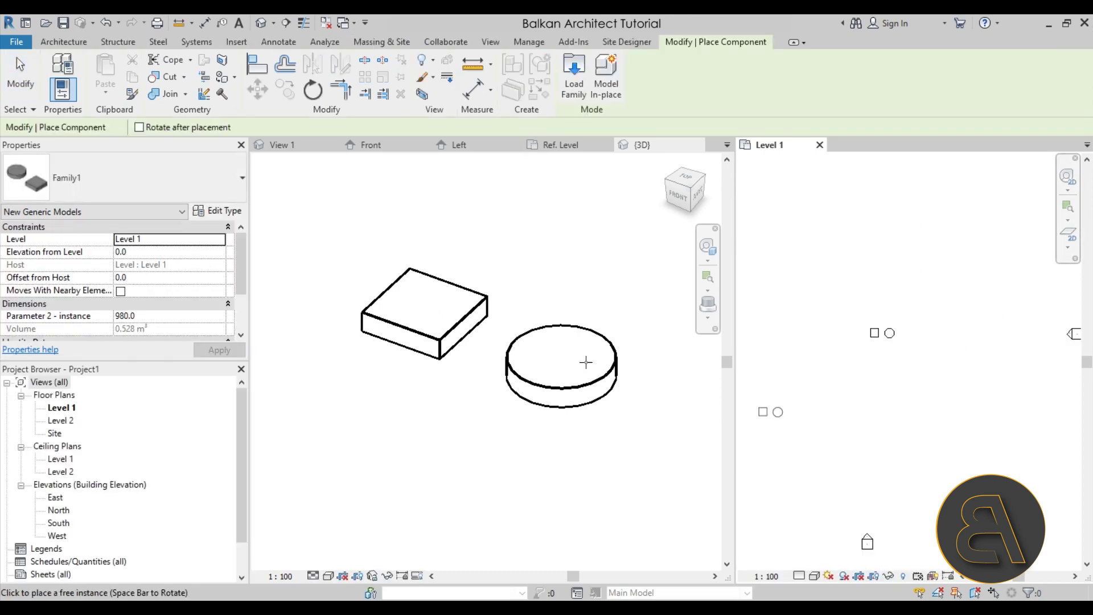
{"action": "key", "text": "Escape"}
{"action": "key", "text": "Escape"}
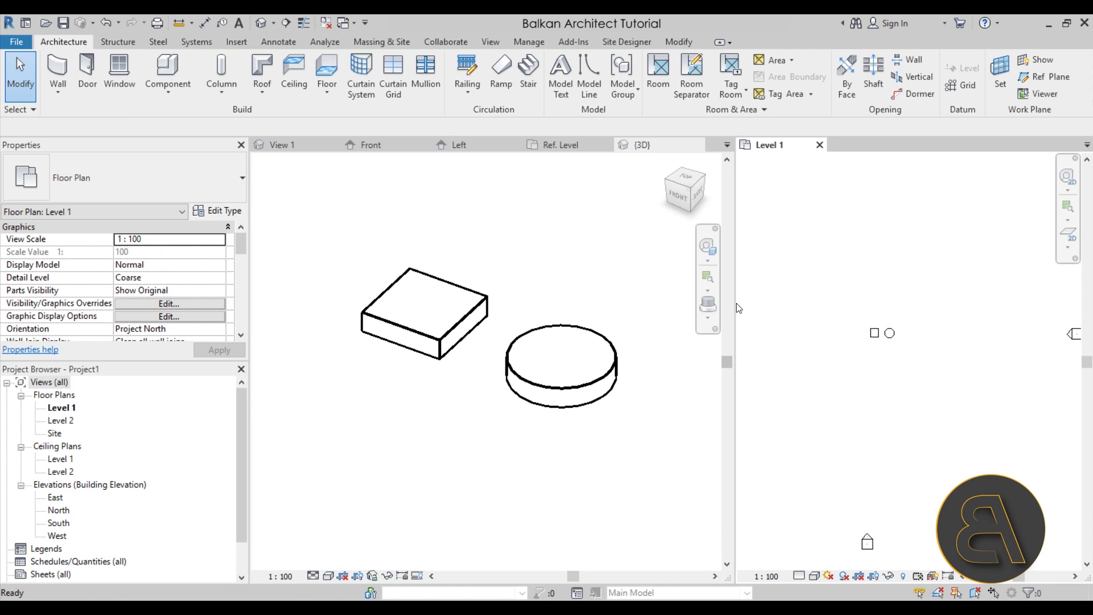
Widen the Level 1 view and set the placed instance's "Parameter 2 - instance" to 2000
{"action": "left_click_drag", "start_coordinate": [733, 304], "coordinate": [497, 312]}
{"action": "scroll", "coordinate": [629, 342], "scroll_direction": "up", "scroll_amount": 5}
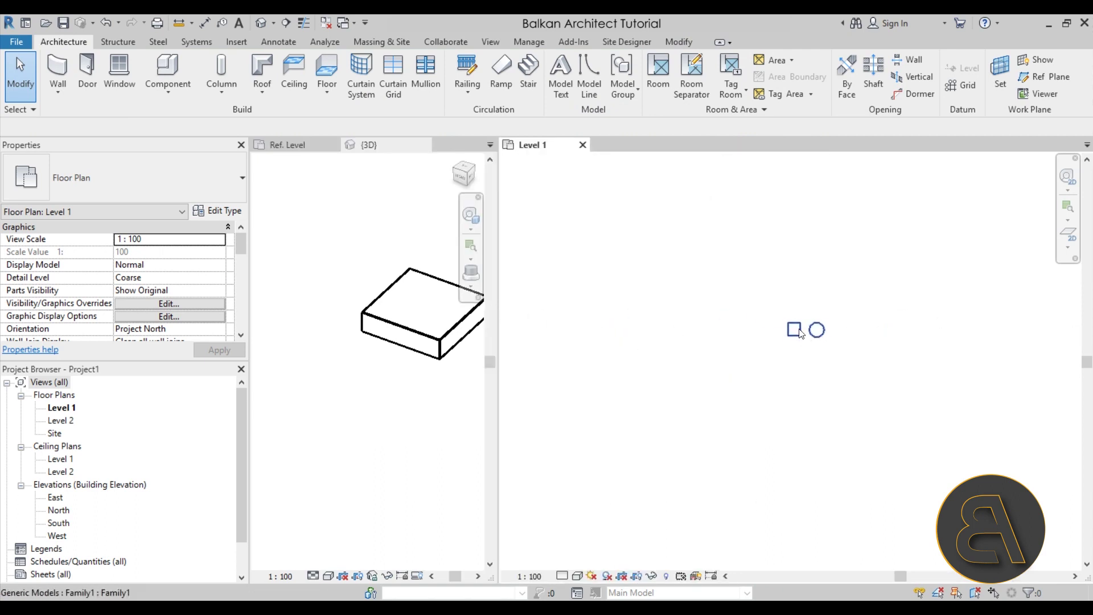
{"action": "left_click", "coordinate": [772, 331]}
{"action": "scroll", "coordinate": [706, 322], "scroll_direction": "up", "scroll_amount": 5}
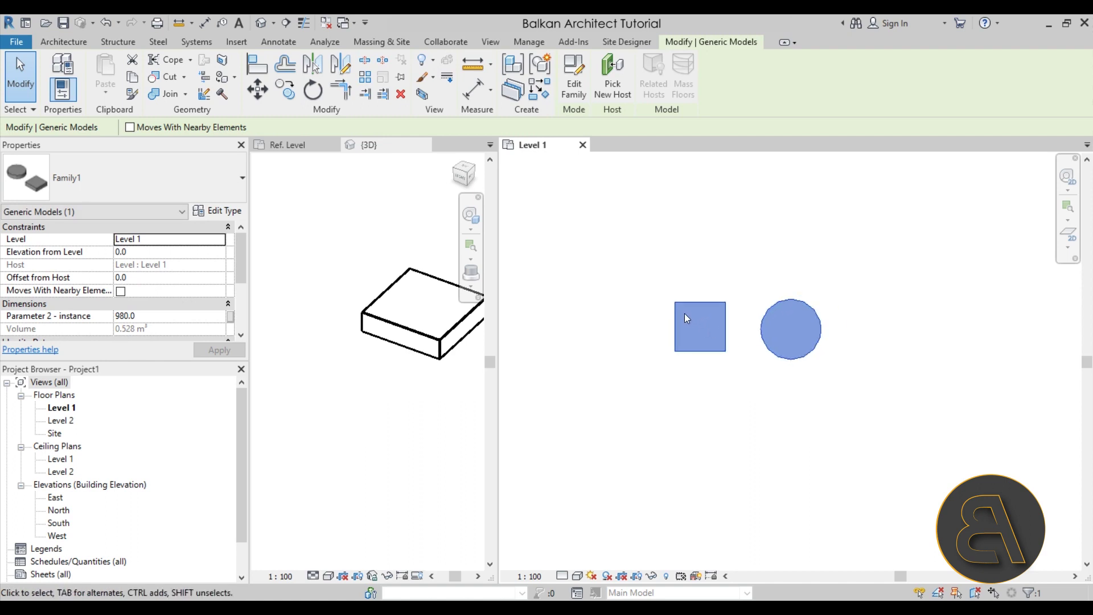
{"action": "scroll", "coordinate": [710, 326], "scroll_direction": "down", "scroll_amount": 2}
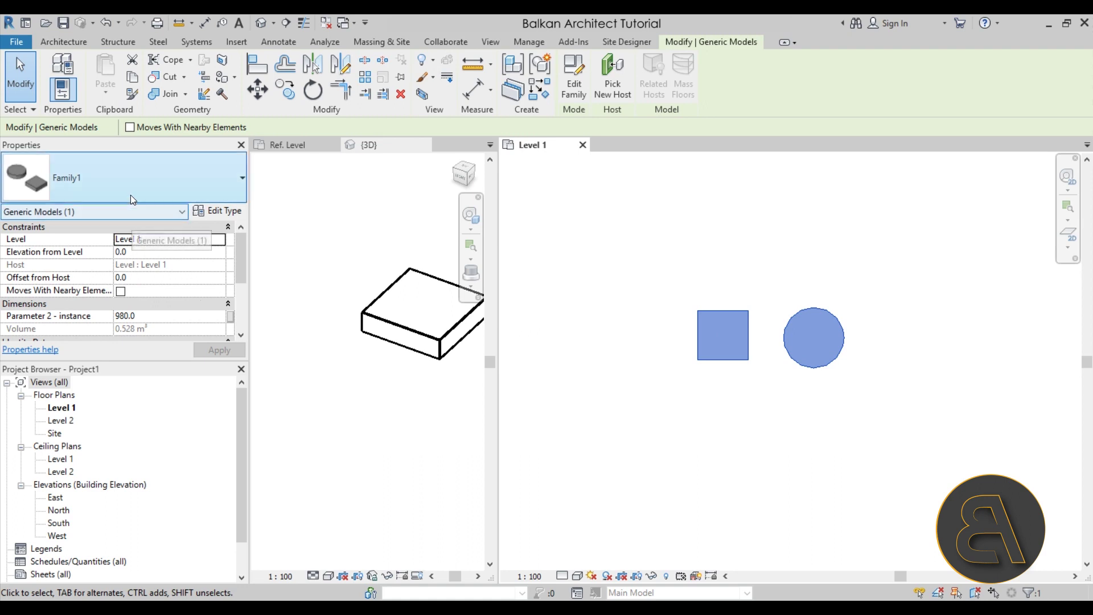
{"action": "scroll", "coordinate": [71, 277], "scroll_direction": "down", "scroll_amount": 1}
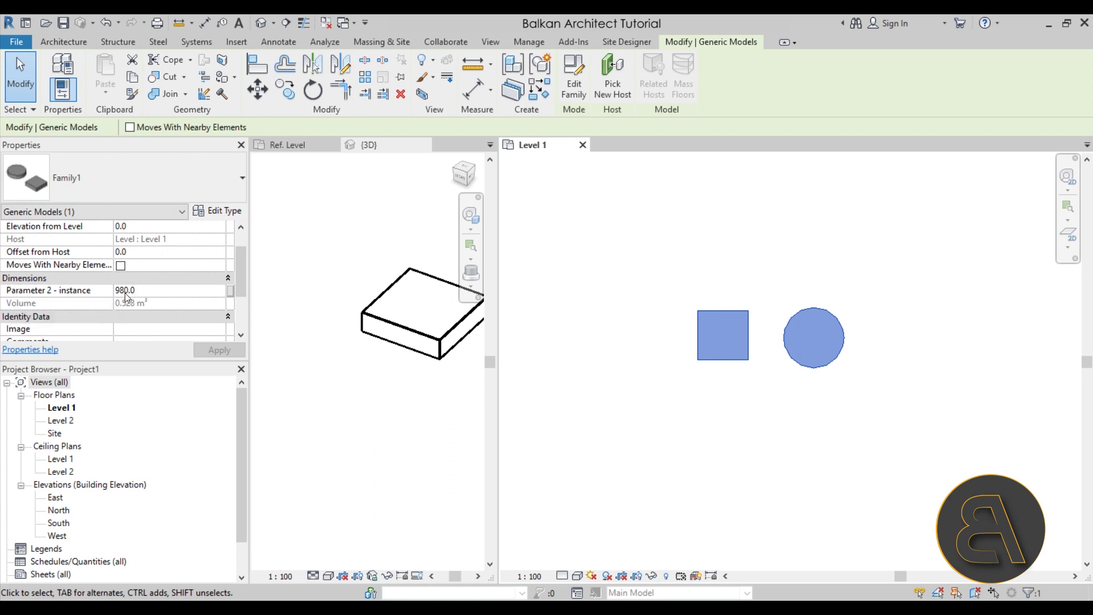
{"action": "left_click", "coordinate": [150, 291]}
{"action": "type", "text": "2000"}
{"action": "left_click", "coordinate": [216, 350]}
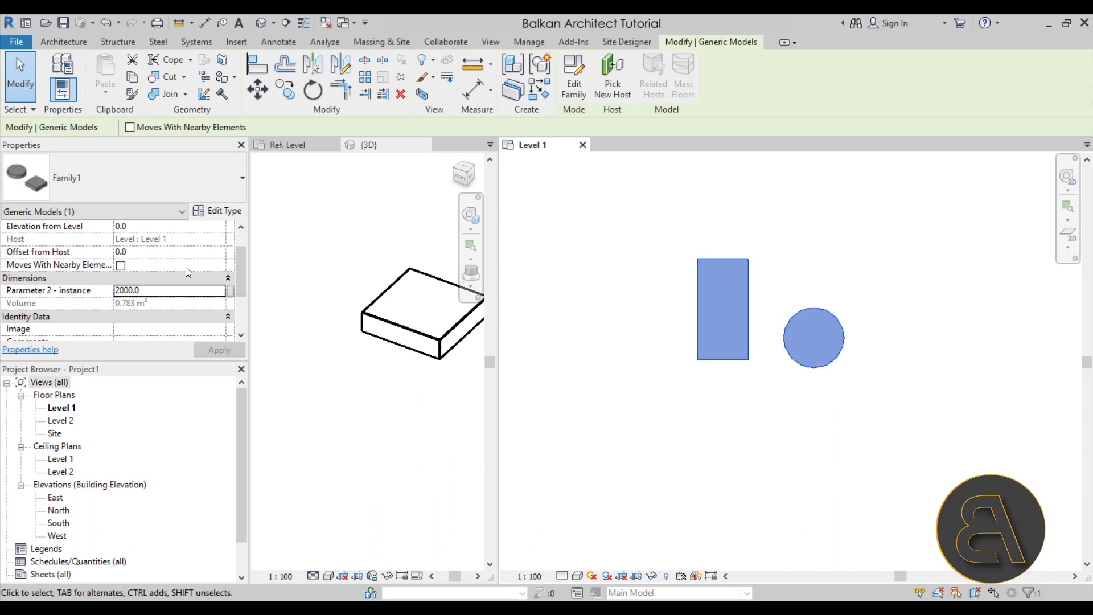
Open the placed family's type properties and apply a value of 800 to "Parameter 1 - type"
{"action": "scroll", "coordinate": [179, 271], "scroll_direction": "down", "scroll_amount": 3}
{"action": "scroll", "coordinate": [159, 288], "scroll_direction": "up", "scroll_amount": 4}
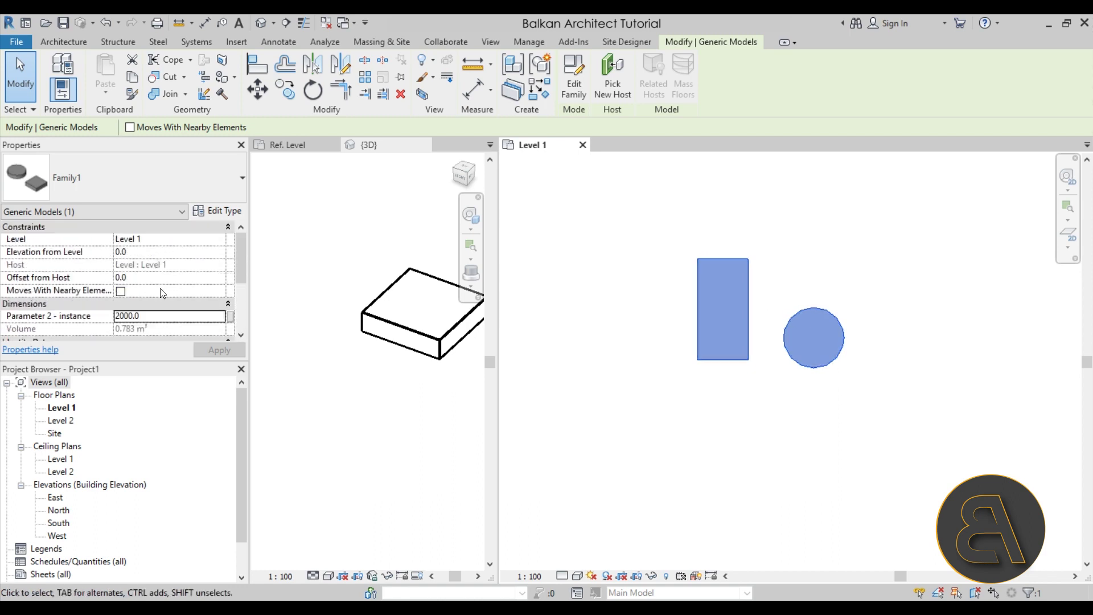
{"action": "scroll", "coordinate": [159, 288], "scroll_direction": "down", "scroll_amount": 3}
{"action": "scroll", "coordinate": [164, 275], "scroll_direction": "up", "scroll_amount": 3}
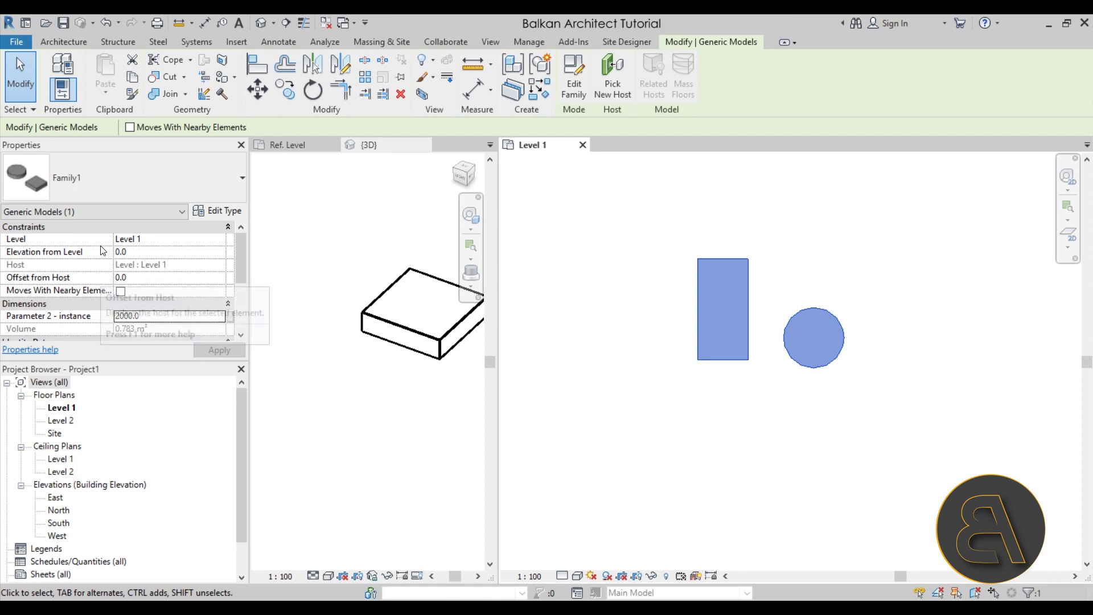
{"action": "left_click", "coordinate": [234, 213]}
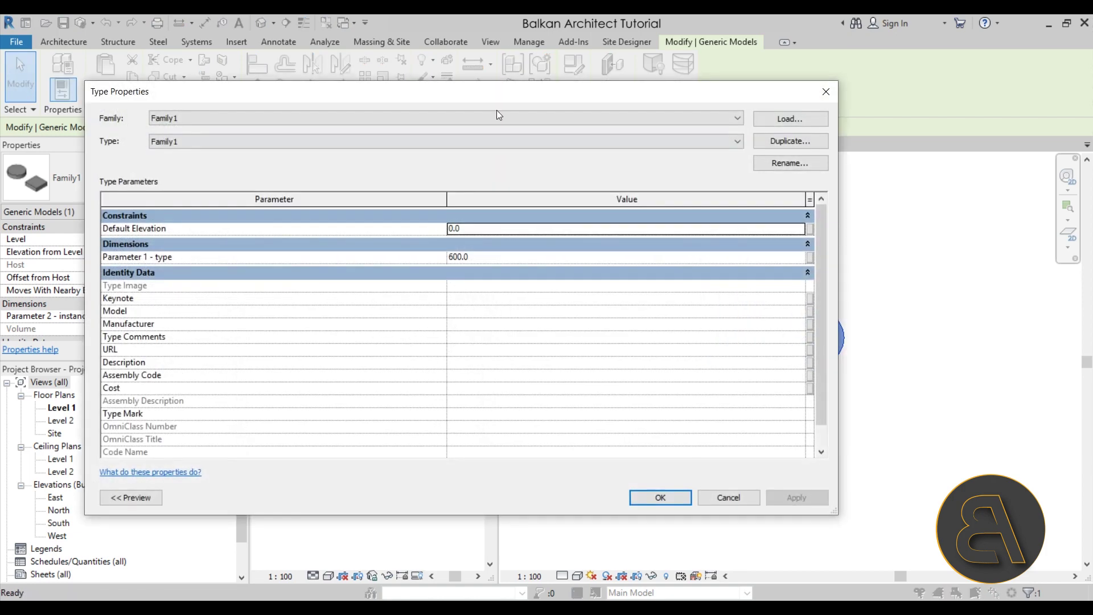
{"action": "left_click_drag", "start_coordinate": [507, 98], "coordinate": [479, 84]}
{"action": "left_click_drag", "start_coordinate": [811, 185], "coordinate": [573, 185]}
{"action": "left_click", "coordinate": [355, 241]}
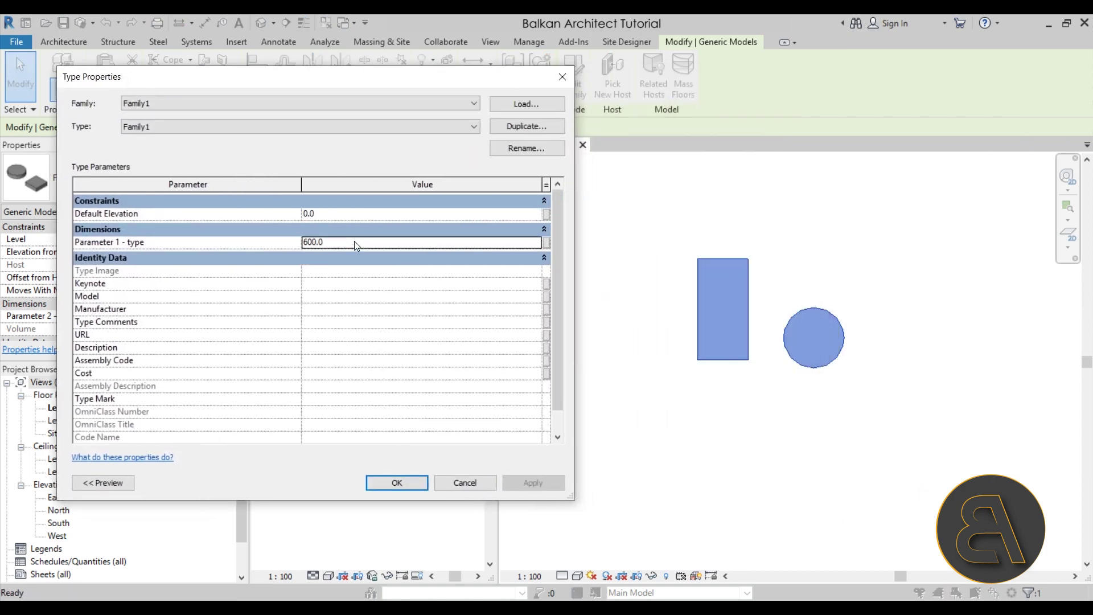
{"action": "type", "text": "800"}
{"action": "left_click", "coordinate": [532, 483]}
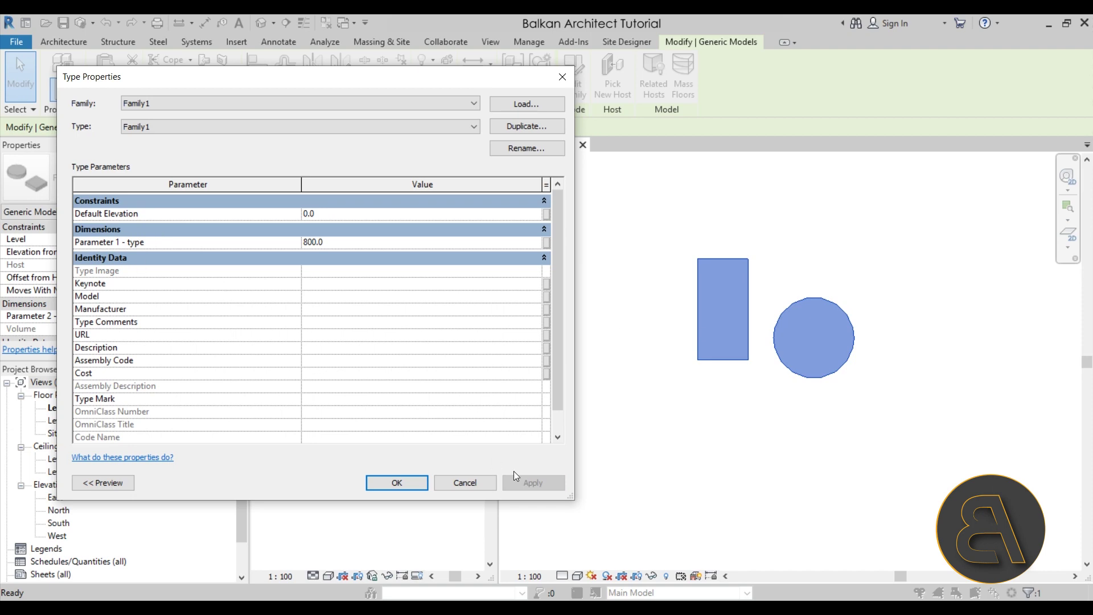
Confirm the type properties and briefly review them once more for the placed instance
{"action": "left_click", "coordinate": [413, 483]}
{"action": "left_click", "coordinate": [219, 211]}
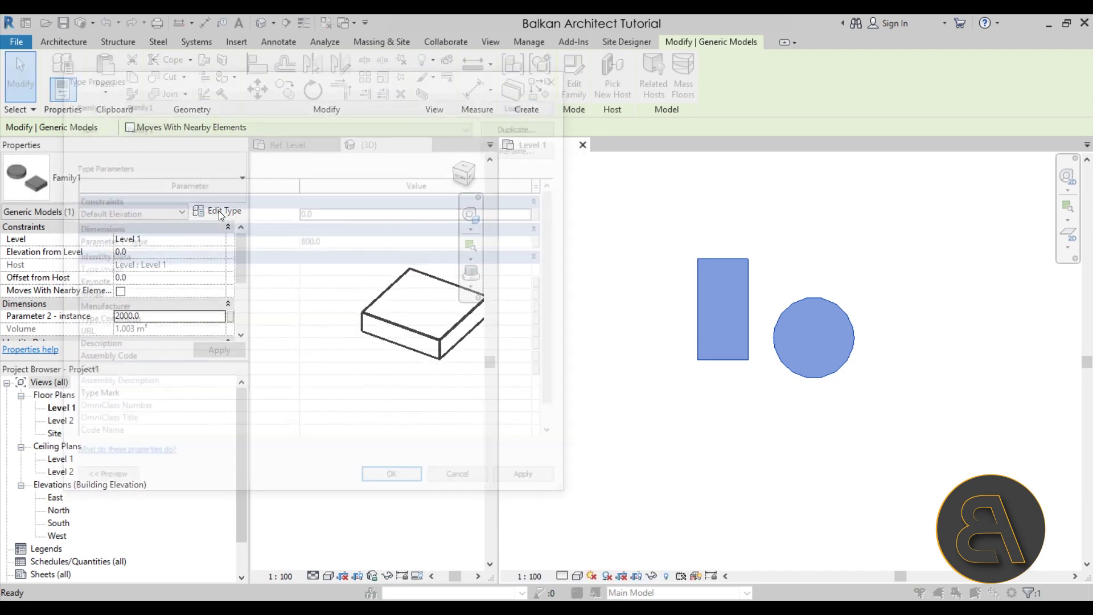
{"action": "left_click", "coordinate": [469, 485]}
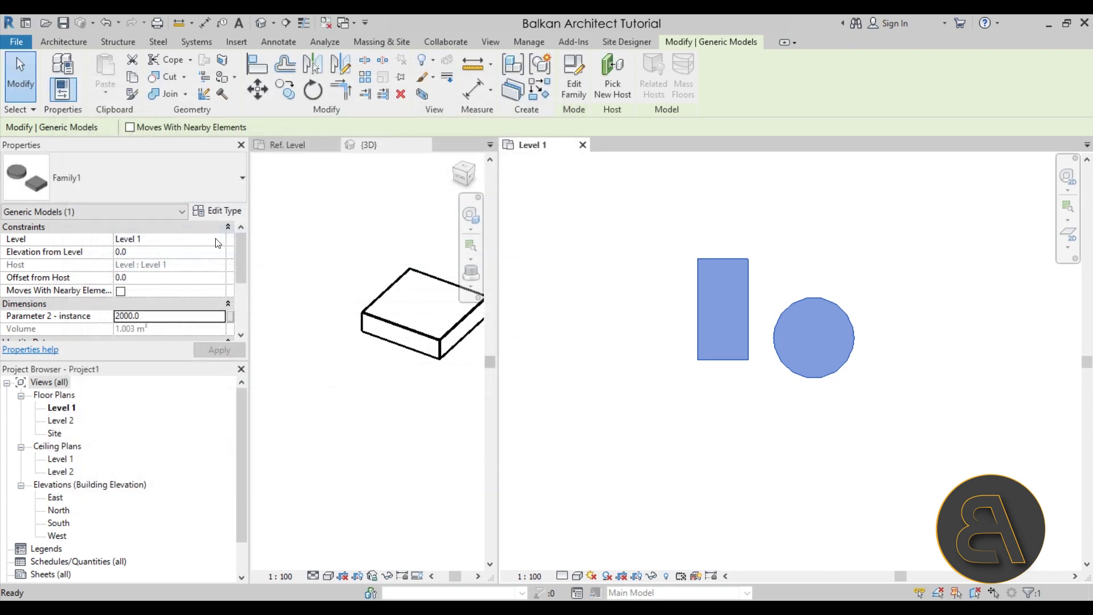
Place two more instances of the family in a row to the right of the first one on Level 1
{"action": "scroll", "coordinate": [117, 256], "scroll_direction": "down", "scroll_amount": 3}
{"action": "scroll", "coordinate": [114, 268], "scroll_direction": "up", "scroll_amount": 3}
{"action": "left_click", "coordinate": [706, 416]}
{"action": "scroll", "coordinate": [683, 371], "scroll_direction": "down", "scroll_amount": 3}
{"action": "middle_click_drag", "start_coordinate": [683, 371], "coordinate": [658, 370]}
{"action": "left_click", "coordinate": [634, 339]}
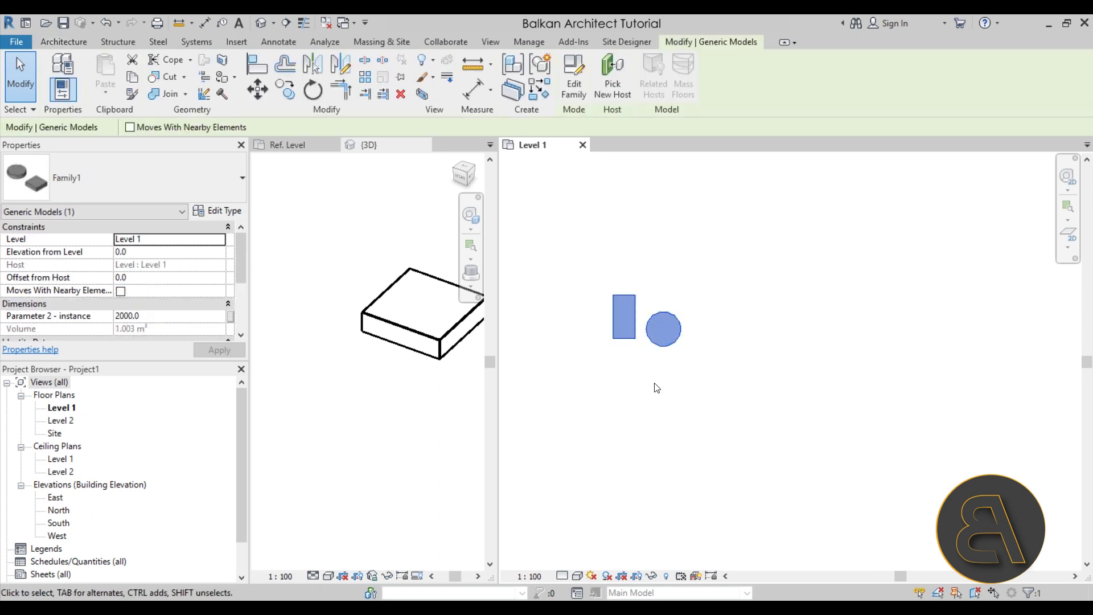
{"action": "left_click", "coordinate": [681, 398]}
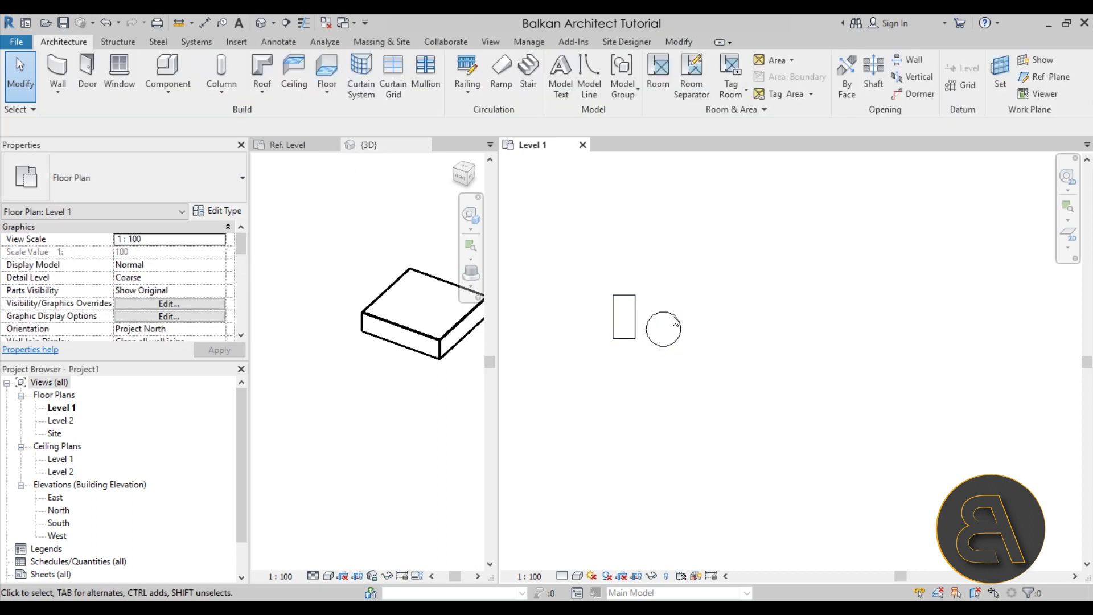
{"action": "scroll", "coordinate": [676, 302], "scroll_direction": "up", "scroll_amount": 2}
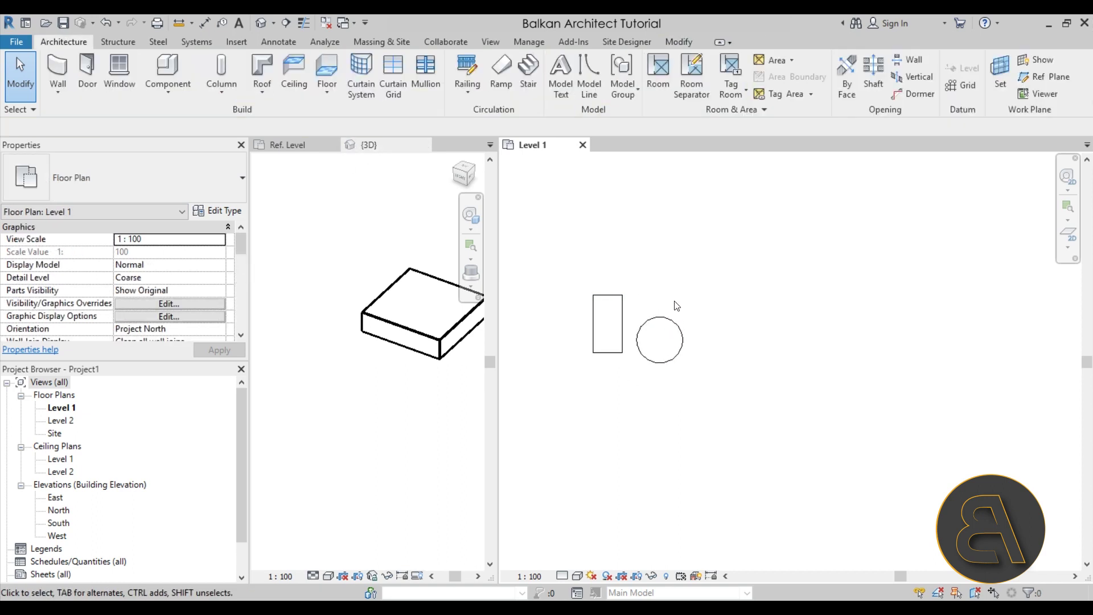
{"action": "left_click", "coordinate": [168, 72]}
{"action": "left_click", "coordinate": [774, 338]}
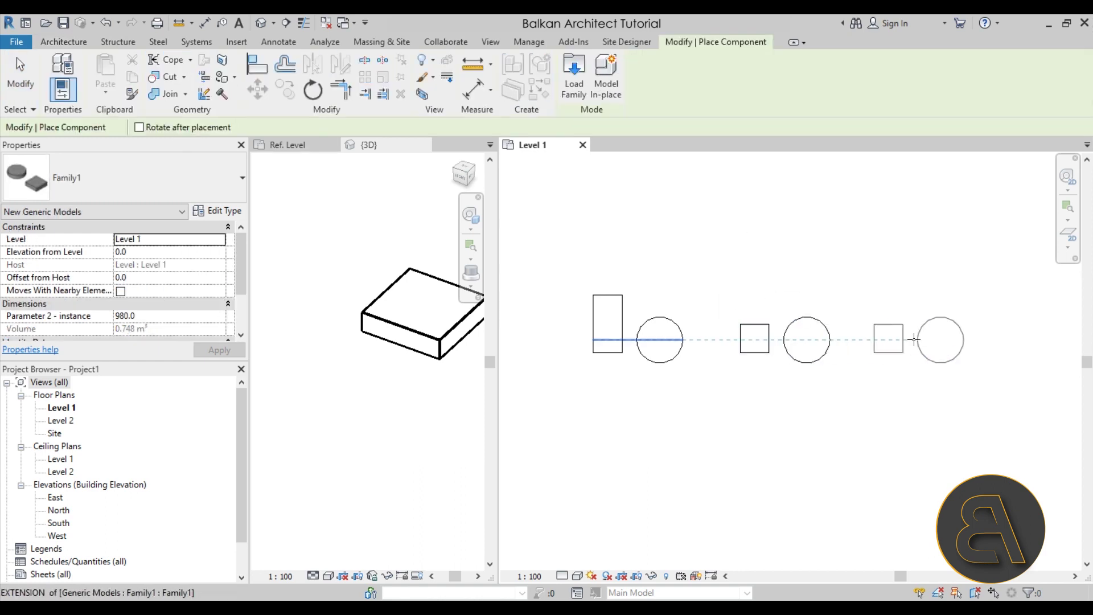
{"action": "left_click", "coordinate": [928, 338]}
{"action": "key", "text": "Escape"}
{"action": "key", "text": "Escape"}
Set "Parameter 2 - instance" of the middle family instance to 500
{"action": "scroll", "coordinate": [777, 336], "scroll_direction": "down", "scroll_amount": 1}
{"action": "middle_click_drag", "start_coordinate": [737, 372], "coordinate": [783, 376]}
{"action": "left_click", "coordinate": [784, 345]}
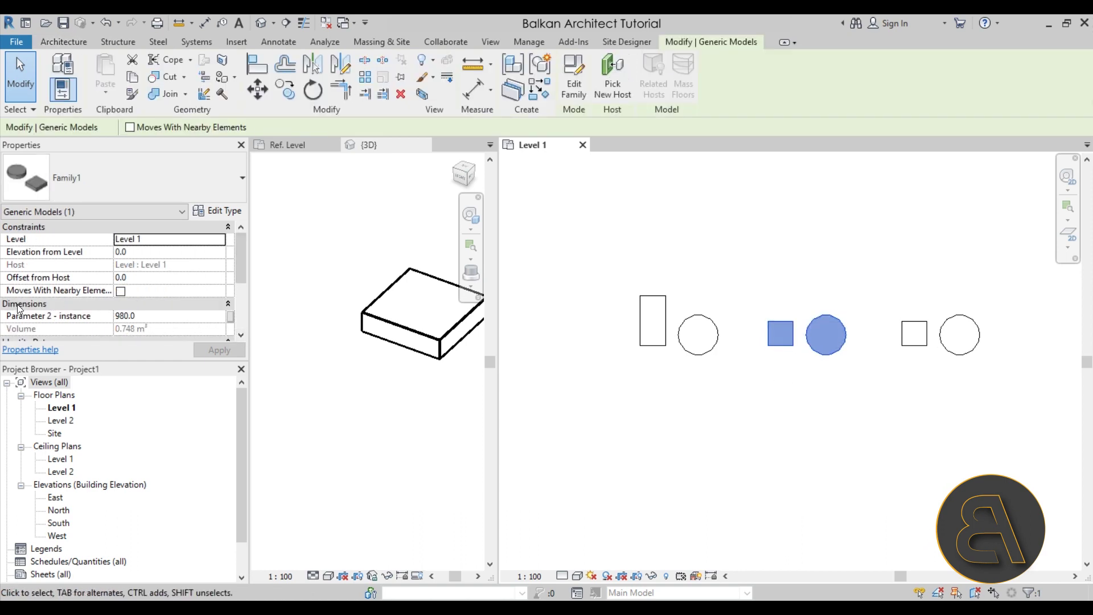
{"action": "left_click", "coordinate": [180, 317]}
{"action": "type", "text": "500"}
{"action": "left_click", "coordinate": [858, 430]}
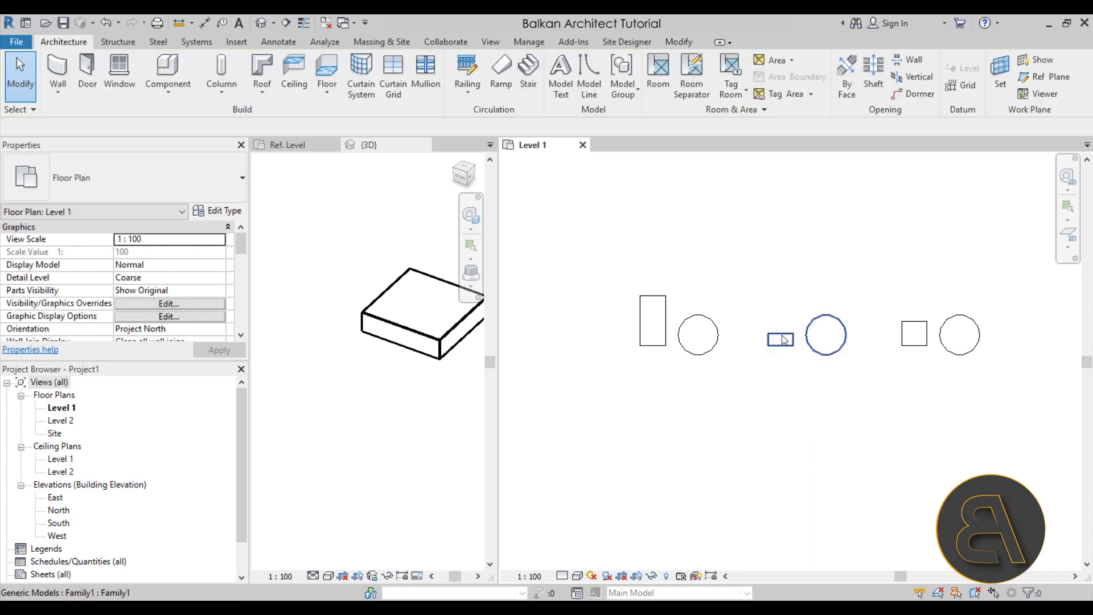
Set "Parameter 1 - type" to 300 in the type properties of the rightmost family instance
{"action": "left_click", "coordinate": [960, 354]}
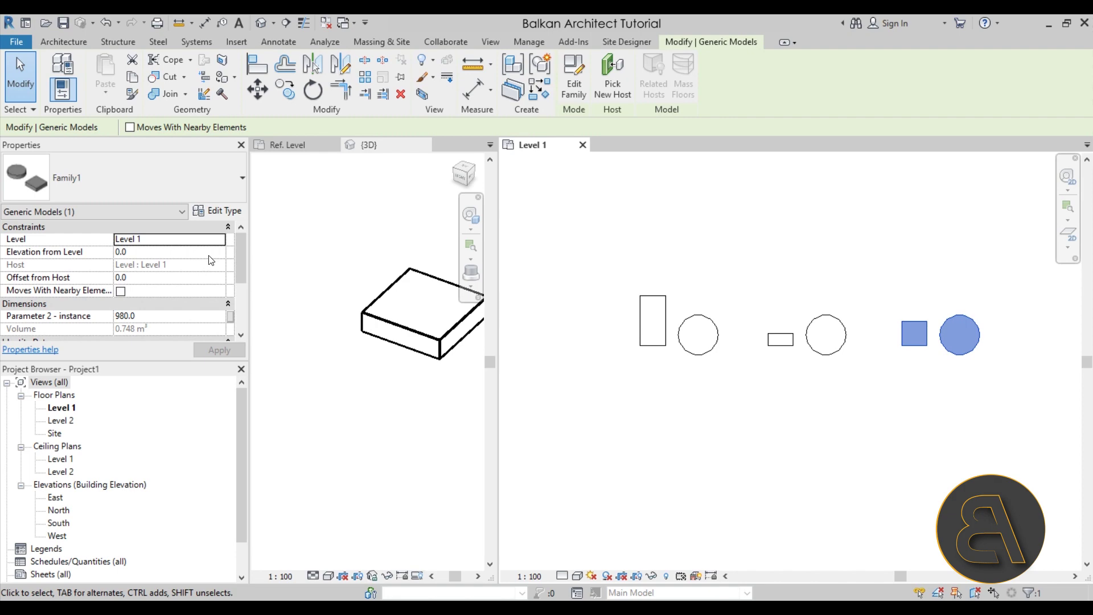
{"action": "left_click", "coordinate": [218, 211]}
{"action": "double_click", "coordinate": [318, 242]}
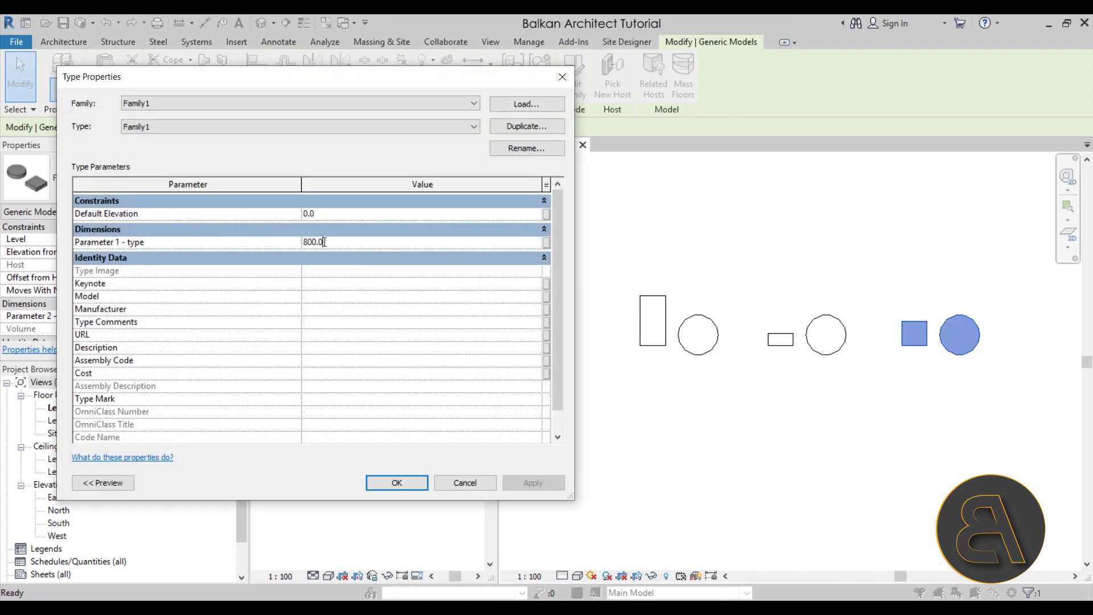
{"action": "type", "text": "300"}
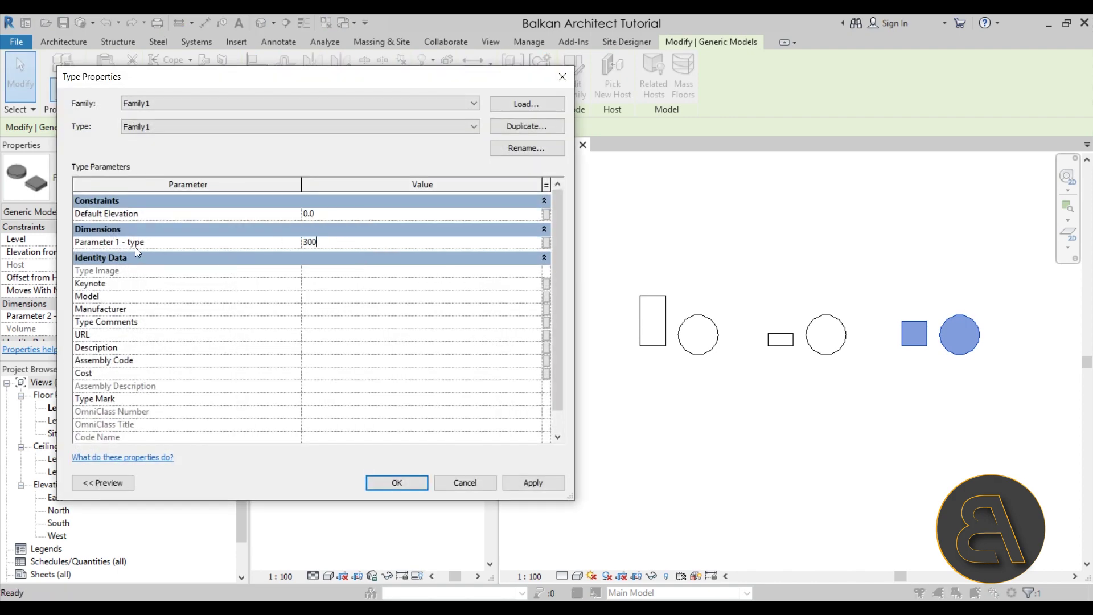
{"action": "left_click", "coordinate": [533, 483]}
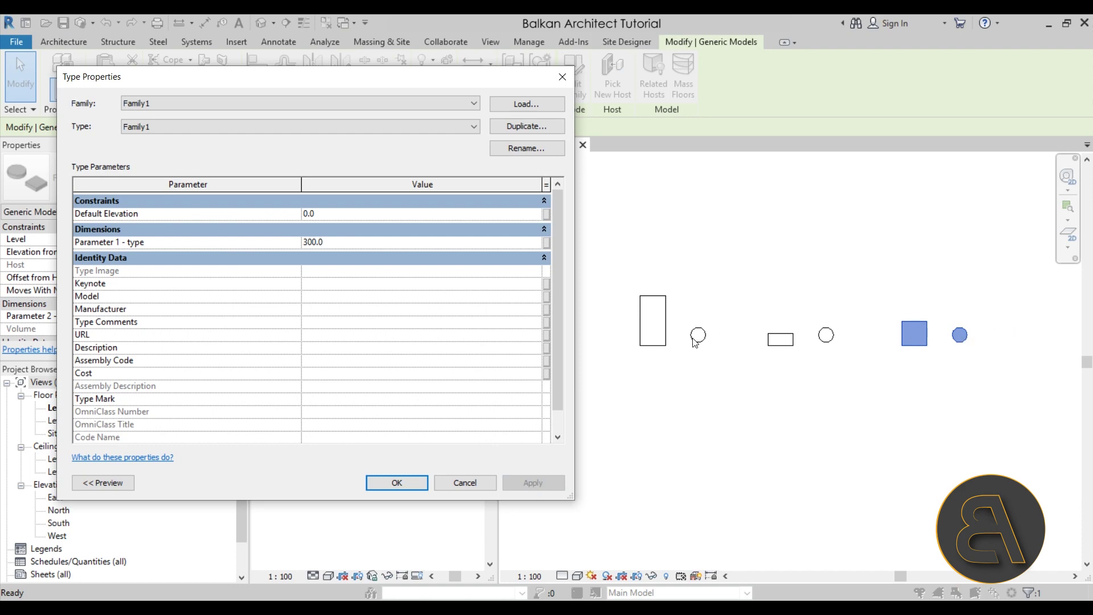
{"action": "left_click", "coordinate": [396, 483]}
{"action": "left_click", "coordinate": [783, 385]}
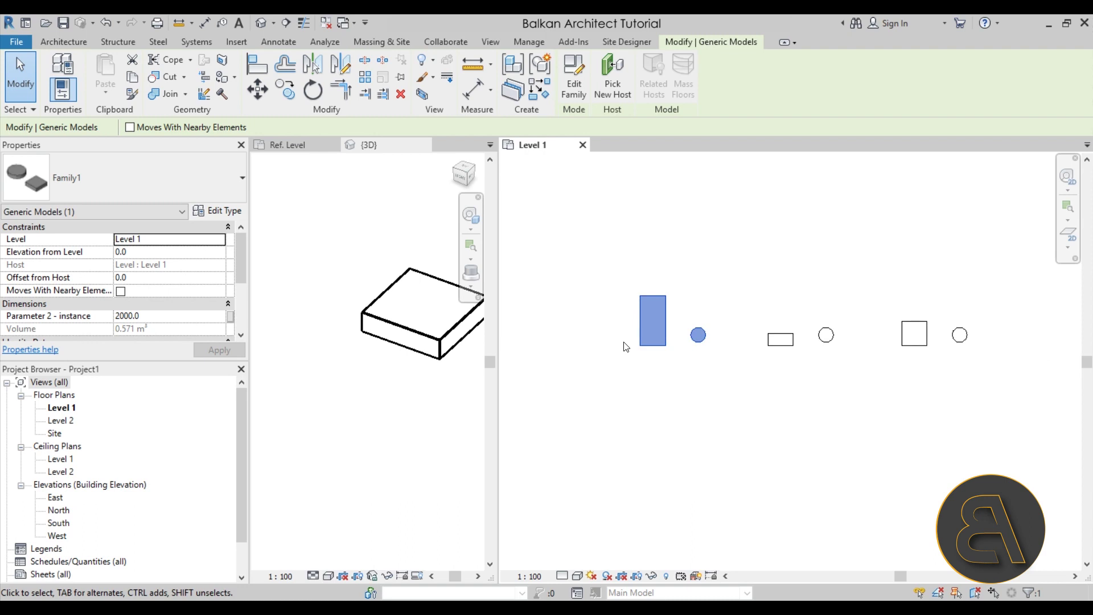
Set "Parameter 2 - instance" of the leftmost family instance to 3000
{"action": "left_click", "coordinate": [153, 317]}
{"action": "left_click", "coordinate": [119, 316]}
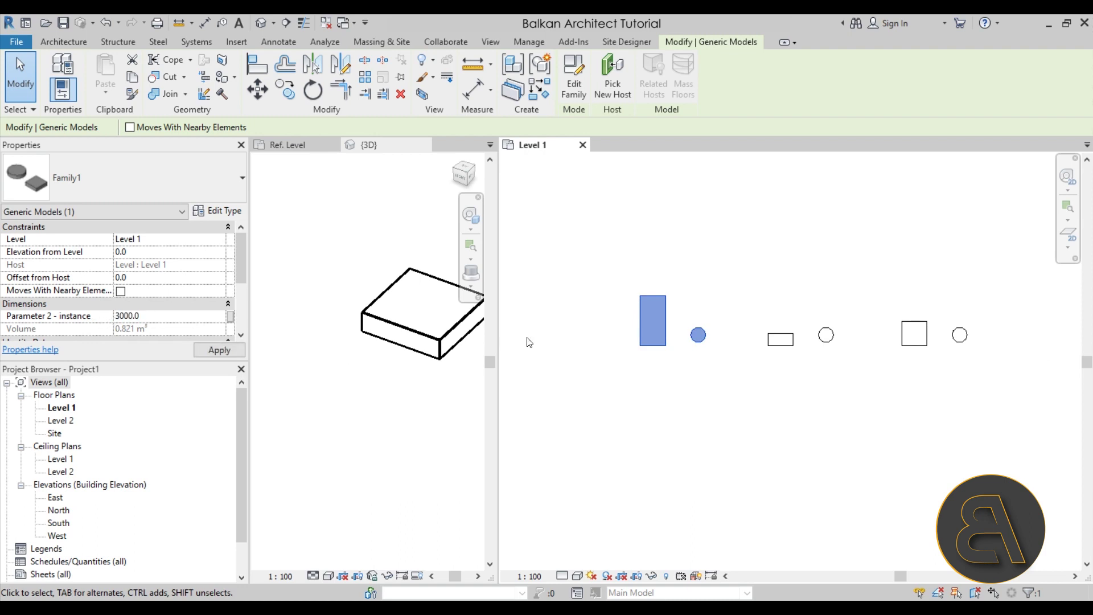
{"action": "left_click", "coordinate": [777, 304]}
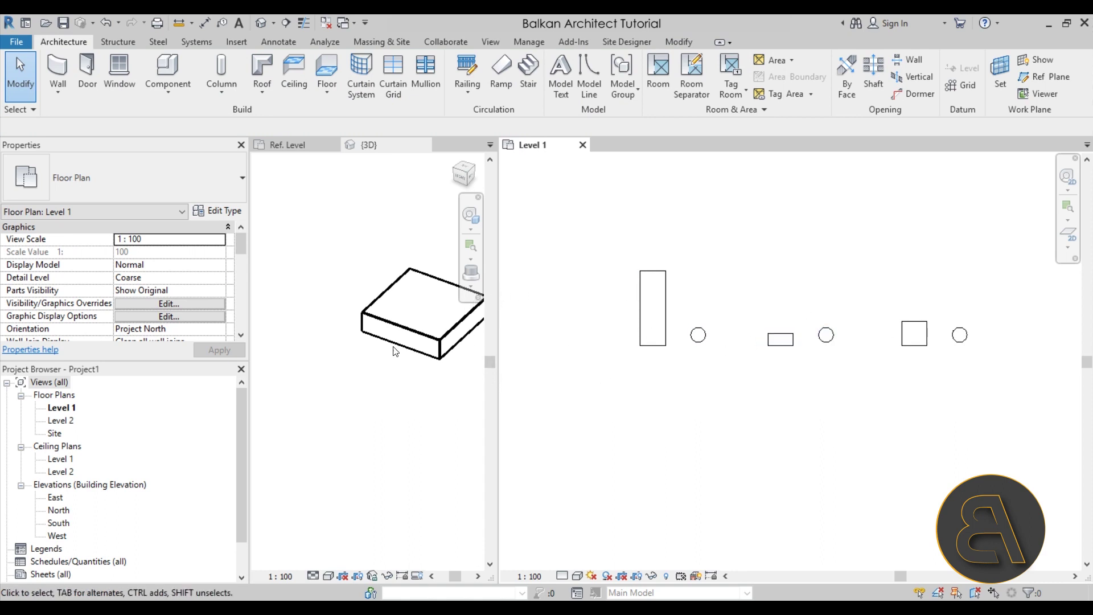
Widen the family's view area beside Level 1 and switch to the family's Ref. Level plan
{"action": "left_click_drag", "start_coordinate": [495, 365], "coordinate": [447, 364]}
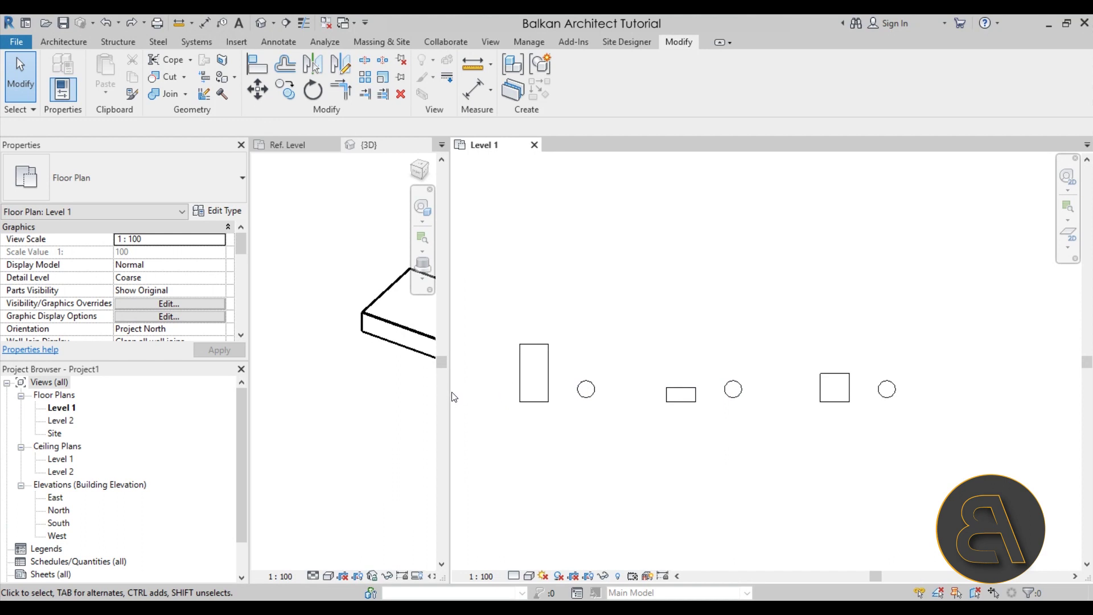
{"action": "left_click_drag", "start_coordinate": [449, 388], "coordinate": [909, 388]}
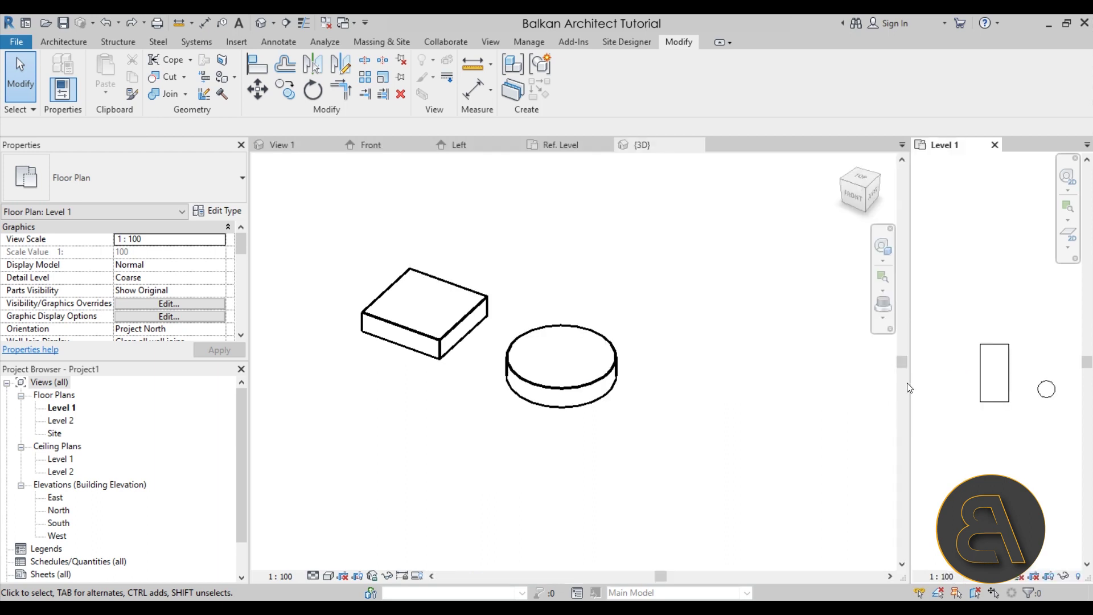
{"action": "left_click", "coordinate": [561, 458]}
{"action": "left_click", "coordinate": [562, 145]}
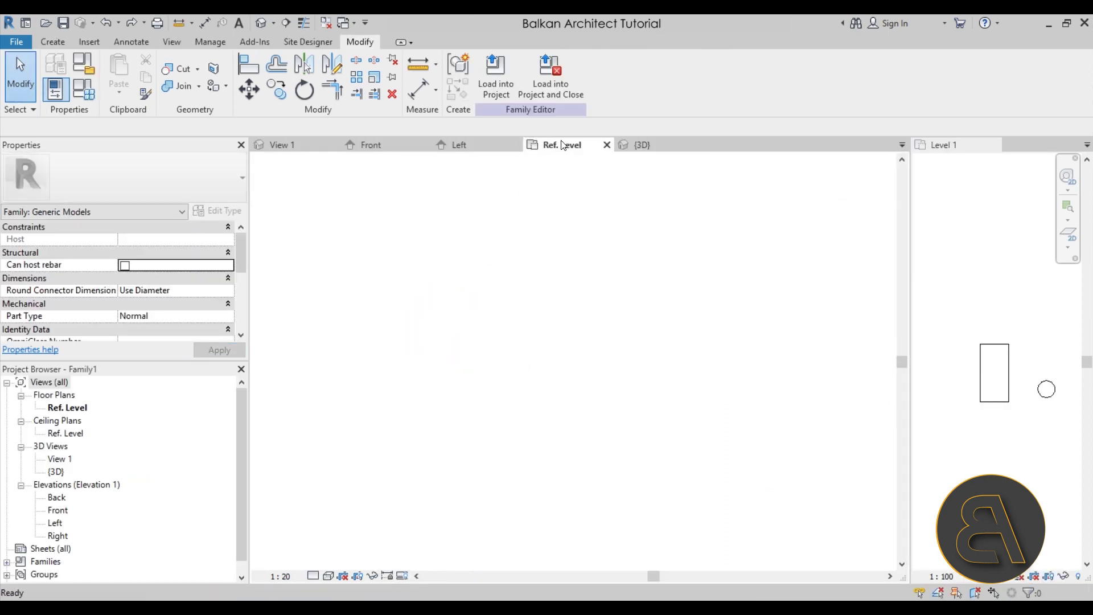
Align and lock the rectangular extrusion's right edge to the vertical reference plane
{"action": "left_click", "coordinate": [559, 290]}
{"action": "left_click_drag", "start_coordinate": [560, 290], "coordinate": [578, 329]}
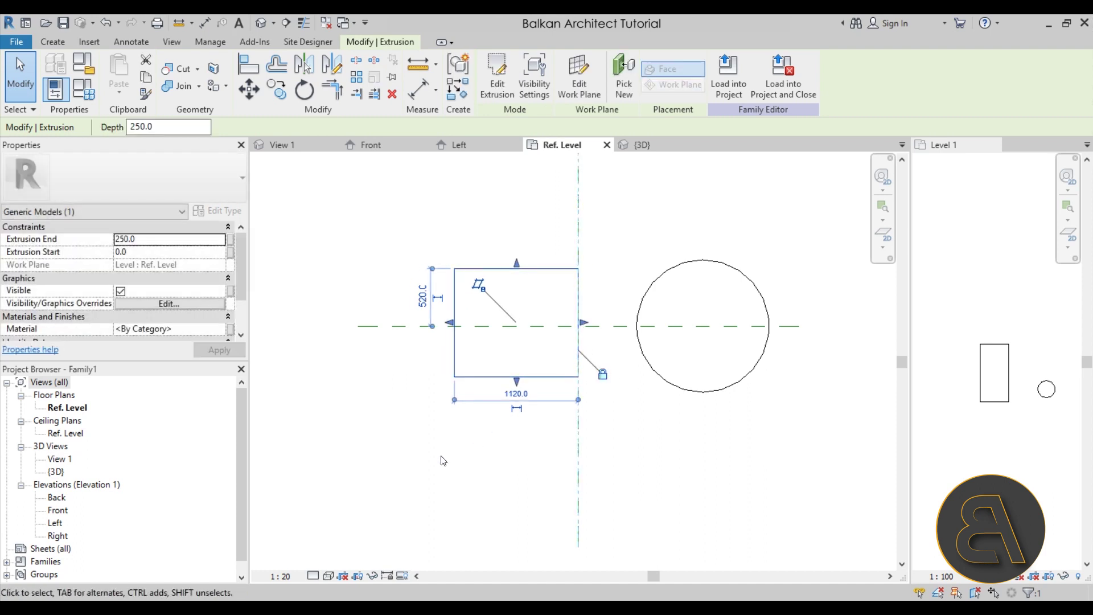
{"action": "left_click", "coordinate": [449, 479]}
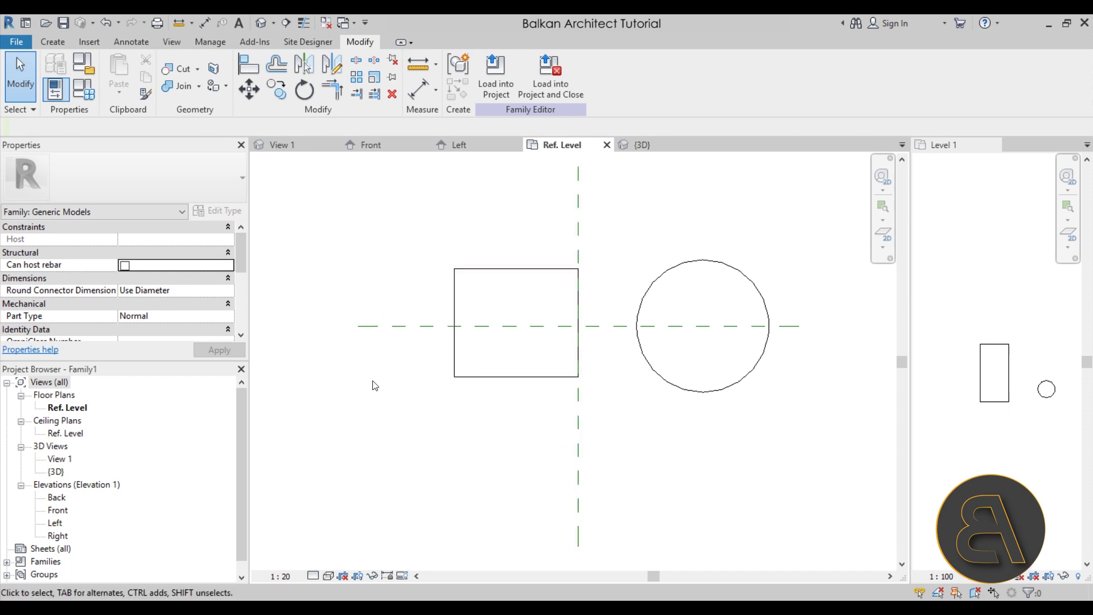
Draw a vertical reference plane along the rectangular extrusion's left edge and extend its upper end above the rectangle
{"action": "left_click", "coordinate": [53, 43]}
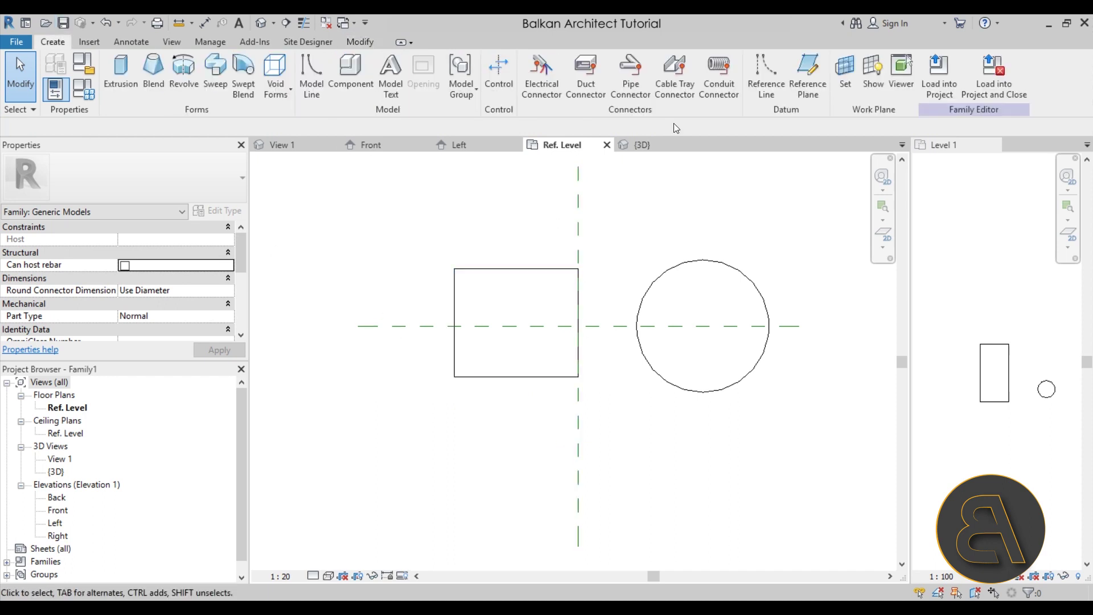
{"action": "left_click", "coordinate": [818, 93]}
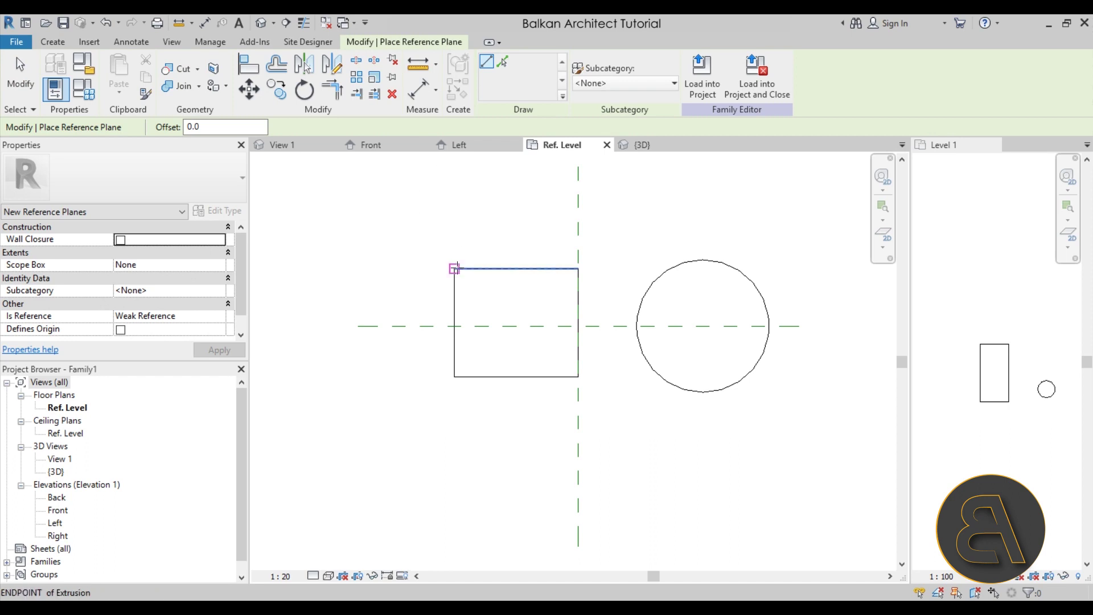
{"action": "left_click", "coordinate": [455, 268]}
{"action": "left_click", "coordinate": [454, 440]}
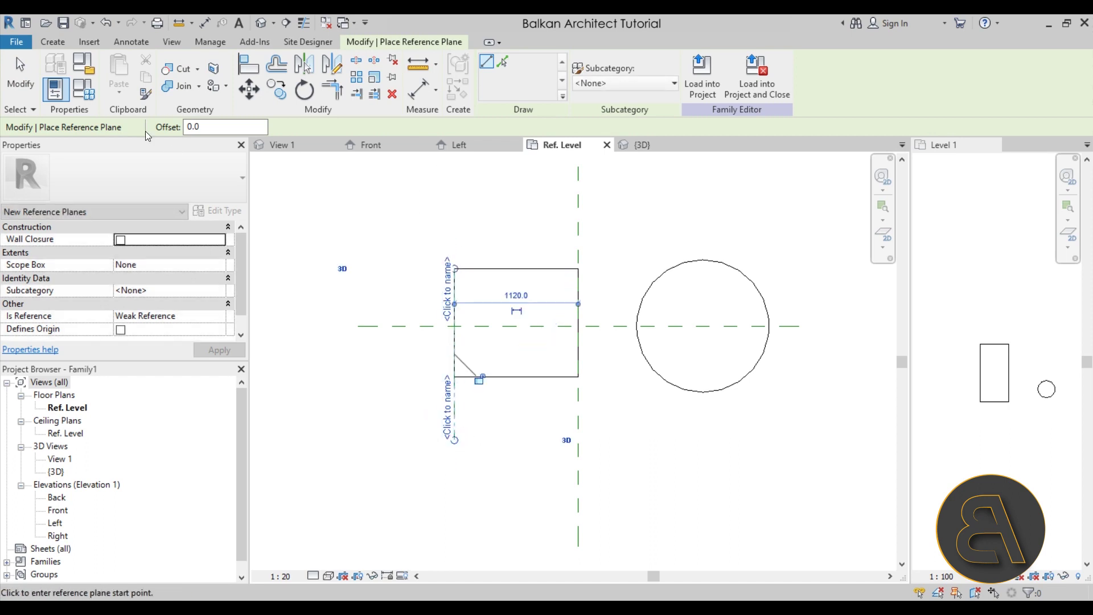
{"action": "left_click", "coordinate": [27, 89]}
{"action": "left_click", "coordinate": [455, 413]}
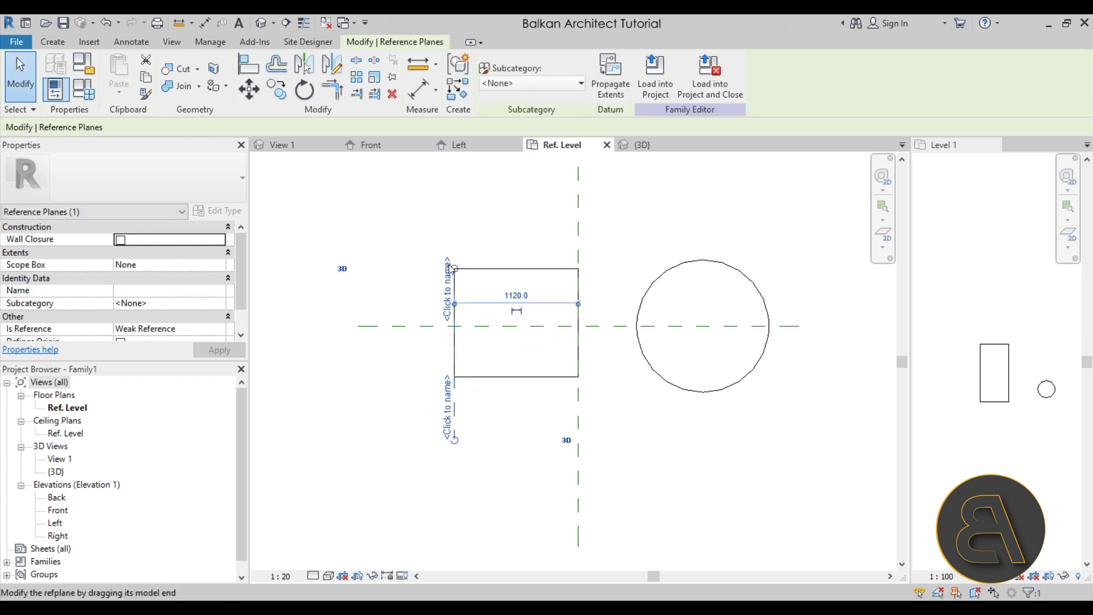
Align the rectangular extrusion's left edge with the new reference plane and lock it there
{"action": "left_click", "coordinate": [490, 271]}
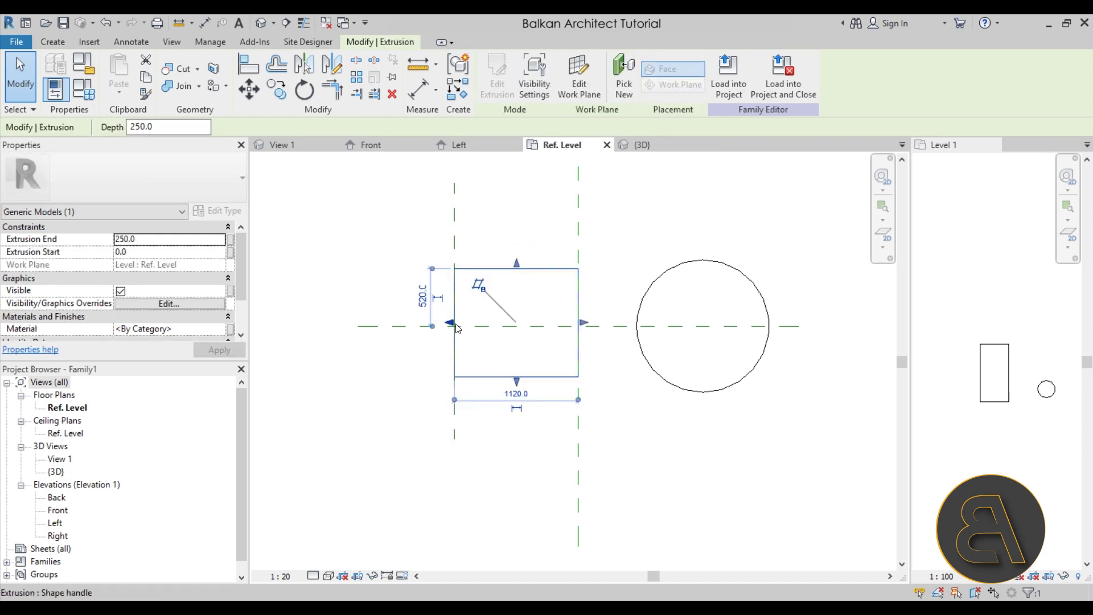
{"action": "left_click_drag", "start_coordinate": [461, 328], "coordinate": [452, 327]}
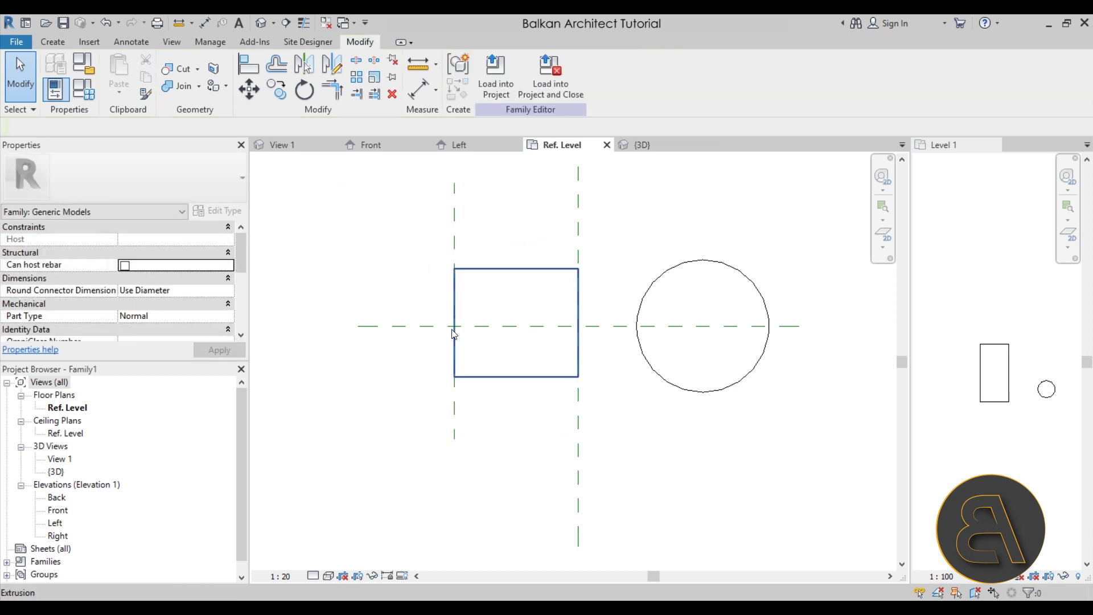
{"action": "key", "text": "ctrl+z"}
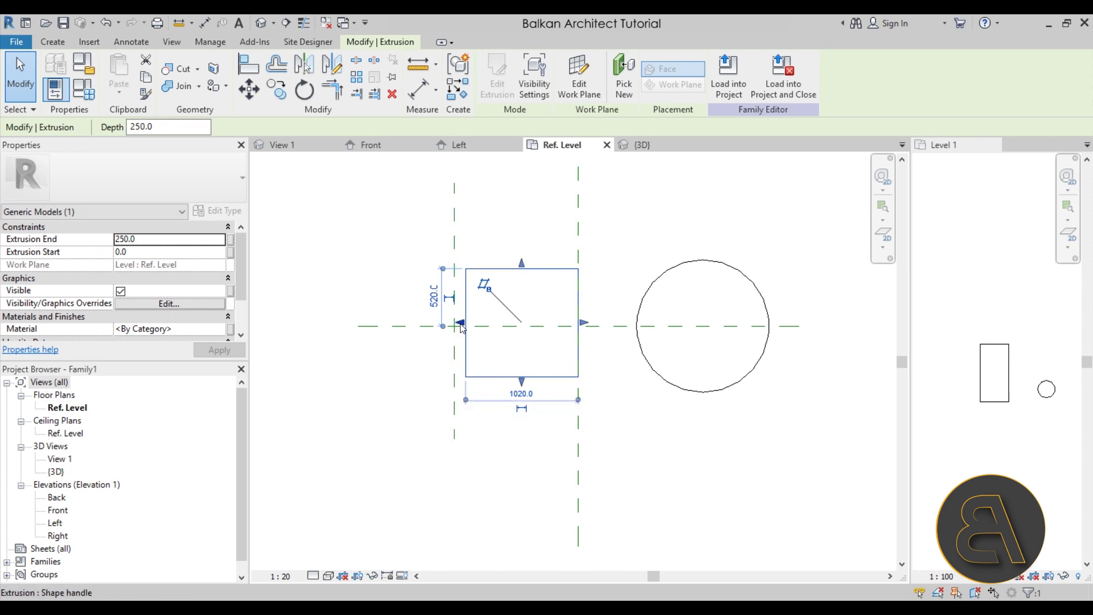
{"action": "key", "text": "ctrl+y"}
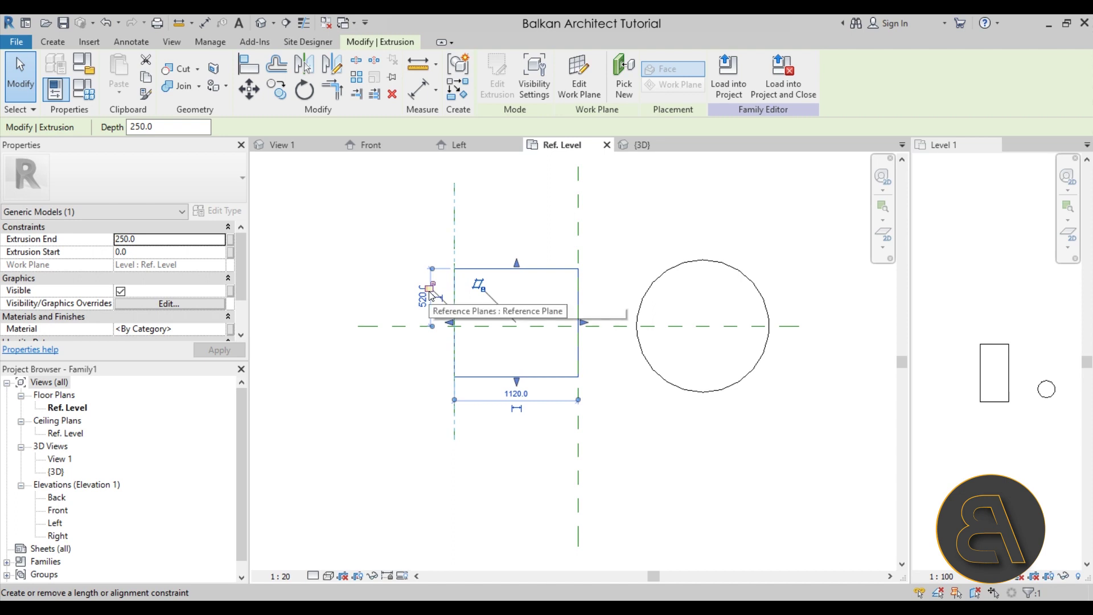
{"action": "left_click", "coordinate": [426, 310]}
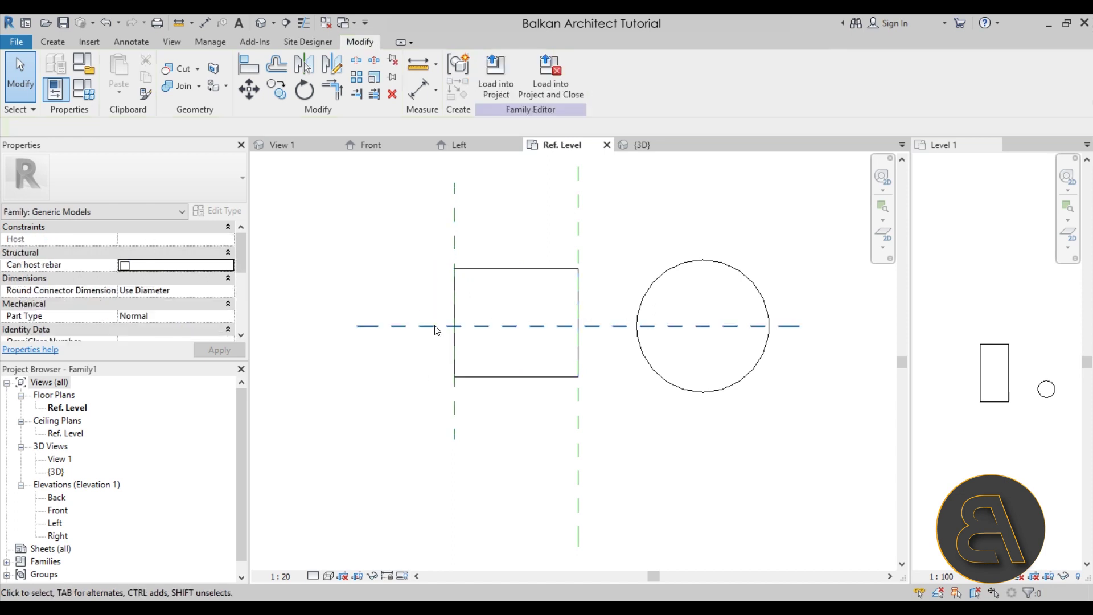
Move the left reference plane to about 940 from the central one and make that distance a permanent dimension
{"action": "left_click", "coordinate": [457, 285]}
{"action": "left_click_drag", "start_coordinate": [456, 265], "coordinate": [474, 254]}
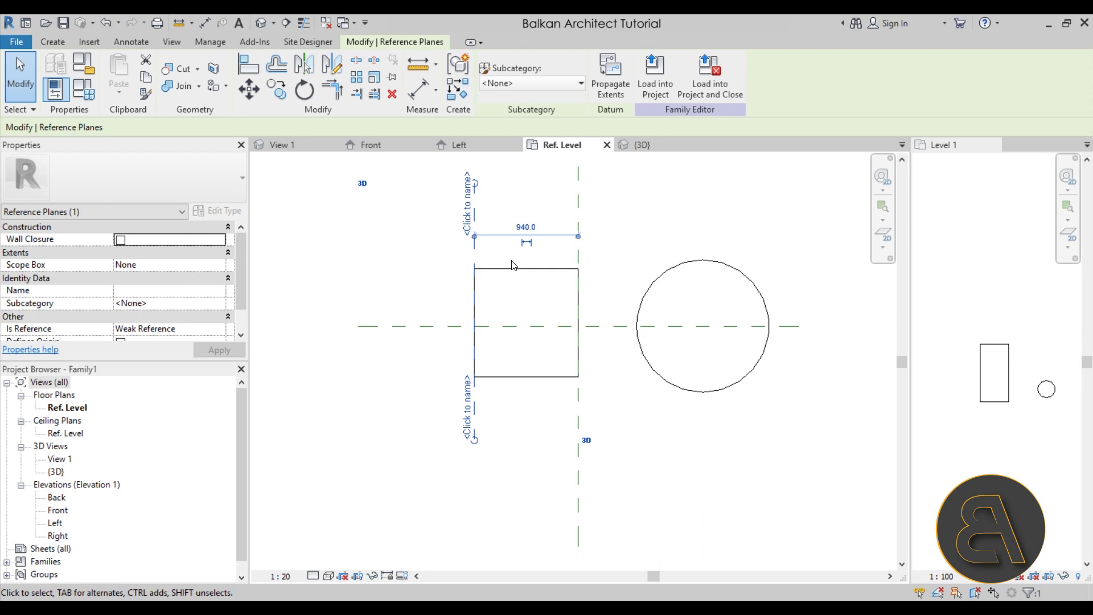
{"action": "left_click", "coordinate": [526, 243]}
{"action": "key", "text": "Escape"}
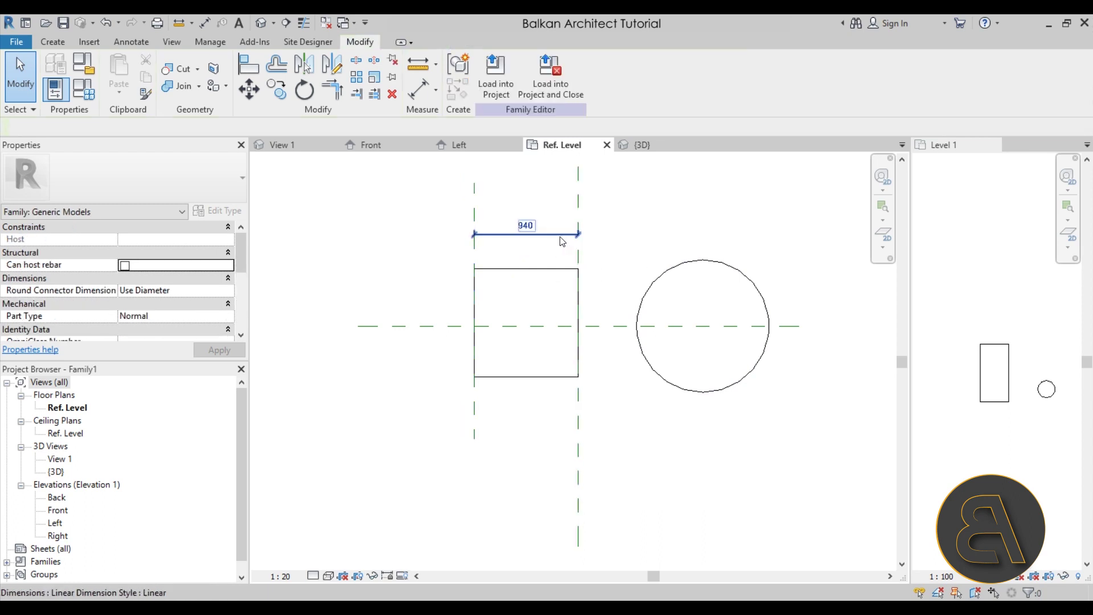
Label the dimension above the rectangular extrusion with a new instance family parameter named 1
{"action": "left_click", "coordinate": [560, 235]}
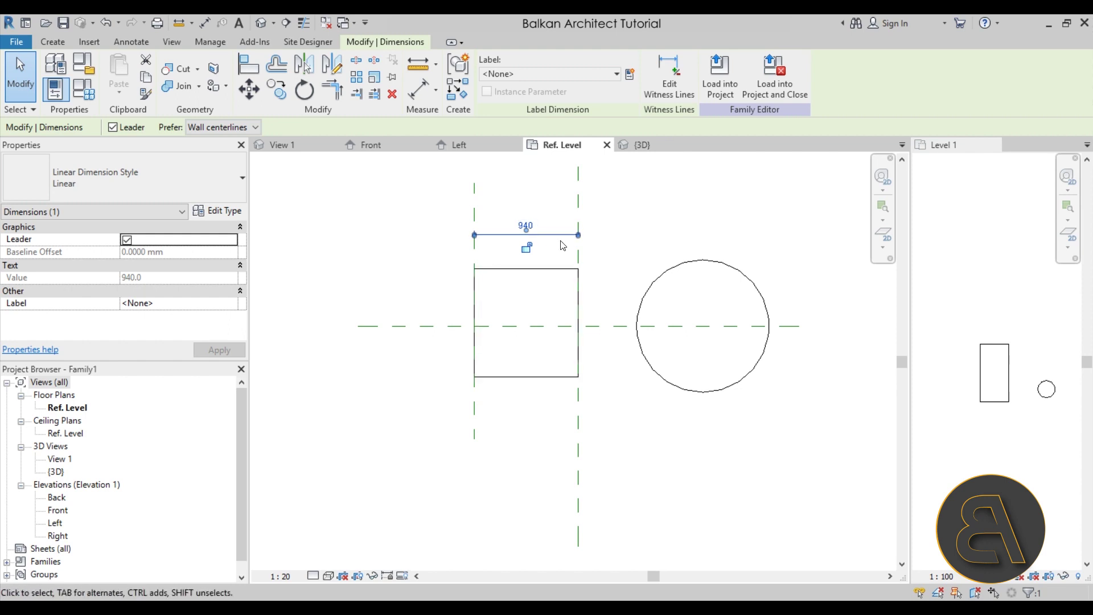
{"action": "left_click", "coordinate": [630, 74]}
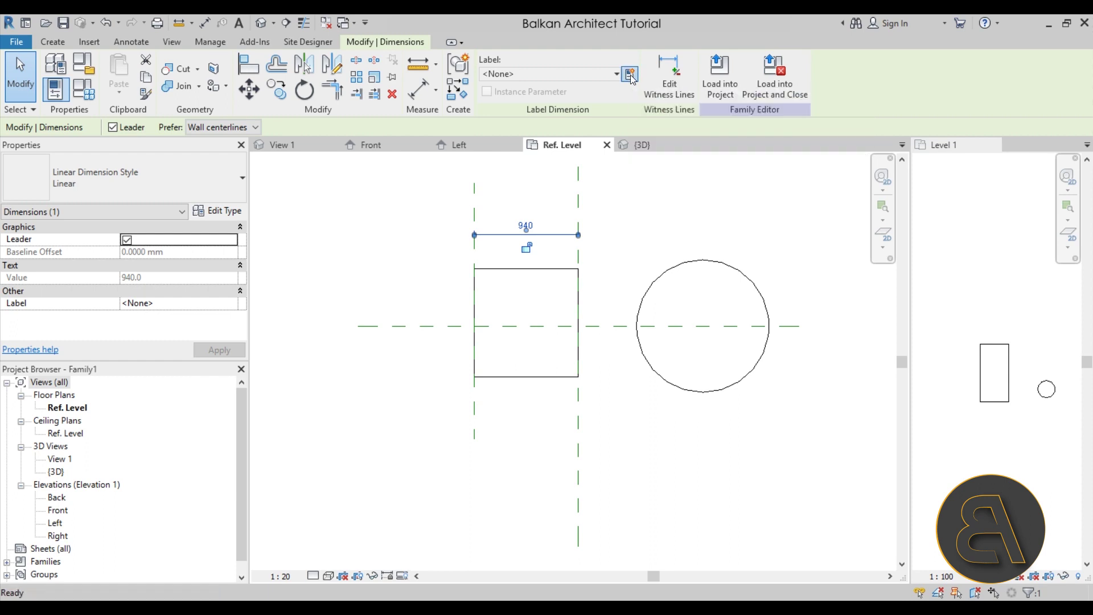
{"action": "type", "text": "1"}
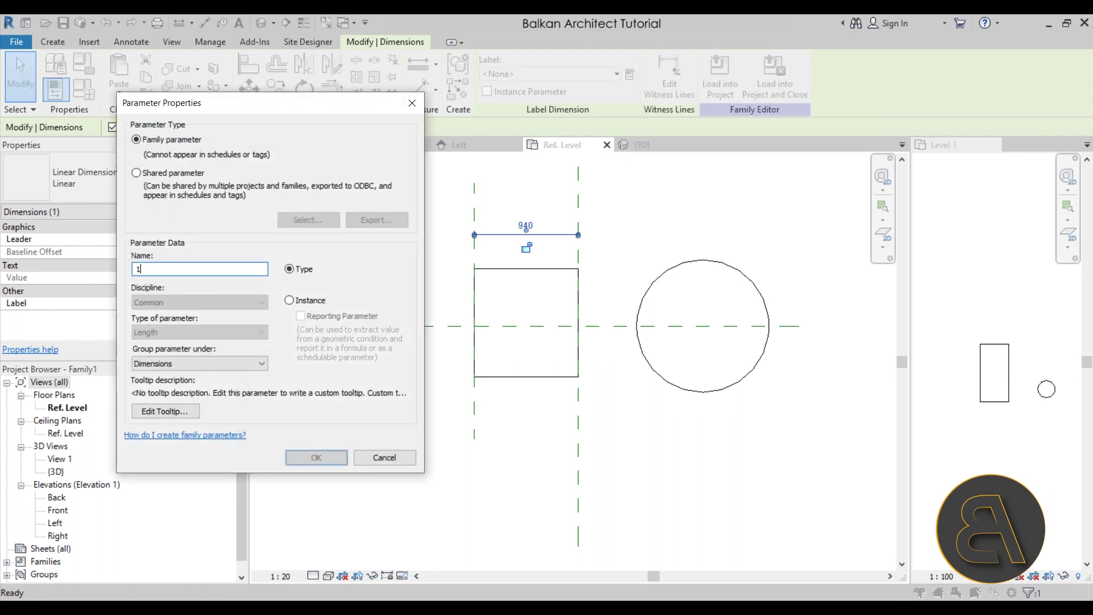
{"action": "left_click", "coordinate": [307, 300]}
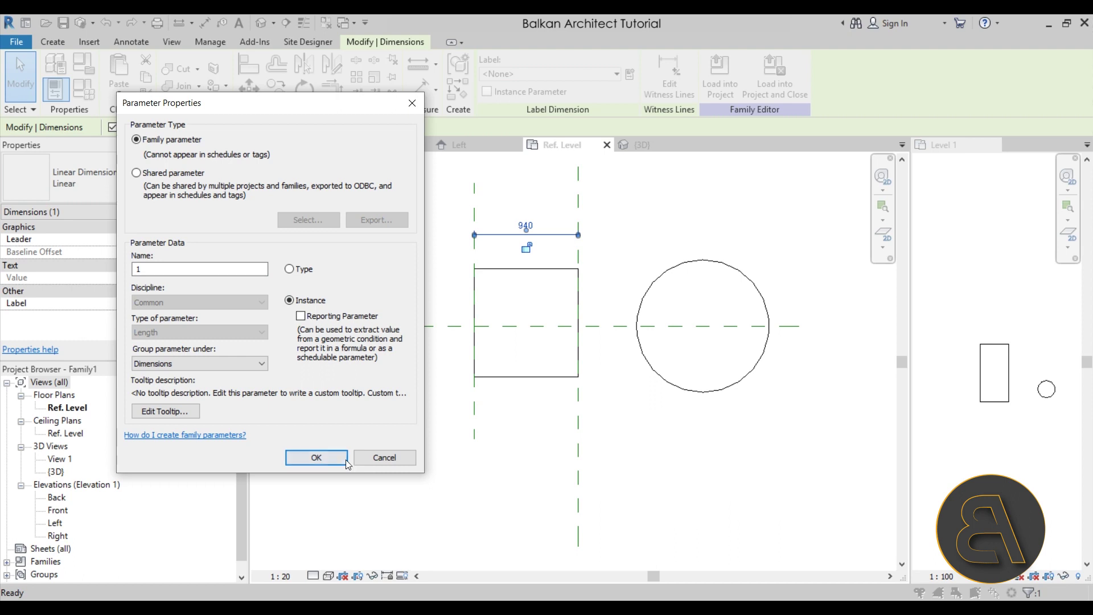
{"action": "left_click", "coordinate": [314, 457]}
{"action": "left_click", "coordinate": [544, 478]}
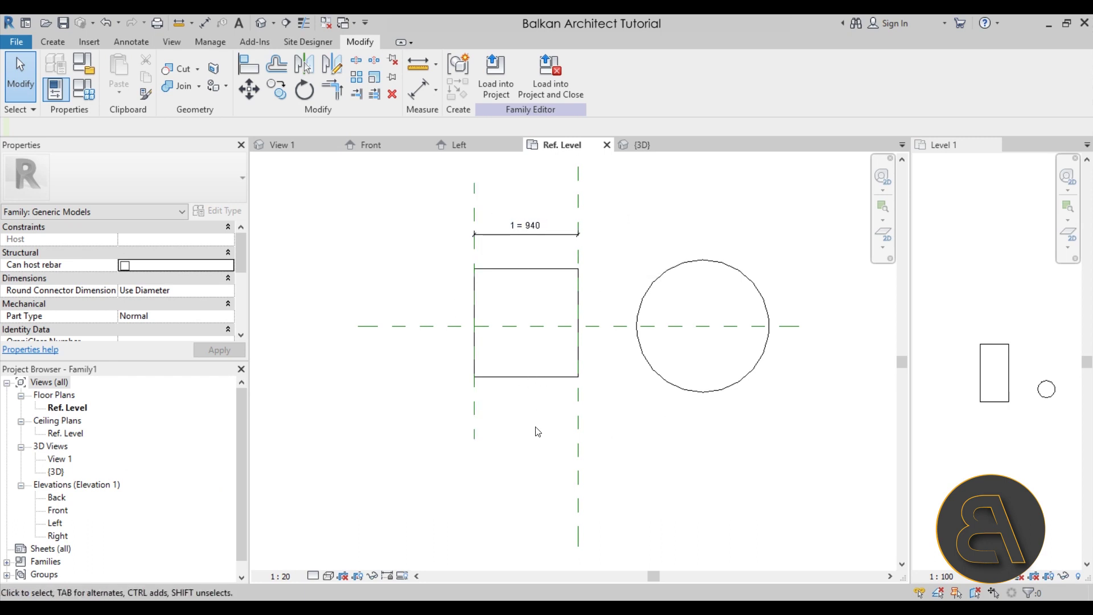
Load the updated family into the project, overwriting the existing version without its parameter values
{"action": "middle_click_drag", "start_coordinate": [630, 420], "coordinate": [514, 429]}
{"action": "scroll", "coordinate": [554, 435], "scroll_direction": "down", "scroll_amount": 1}
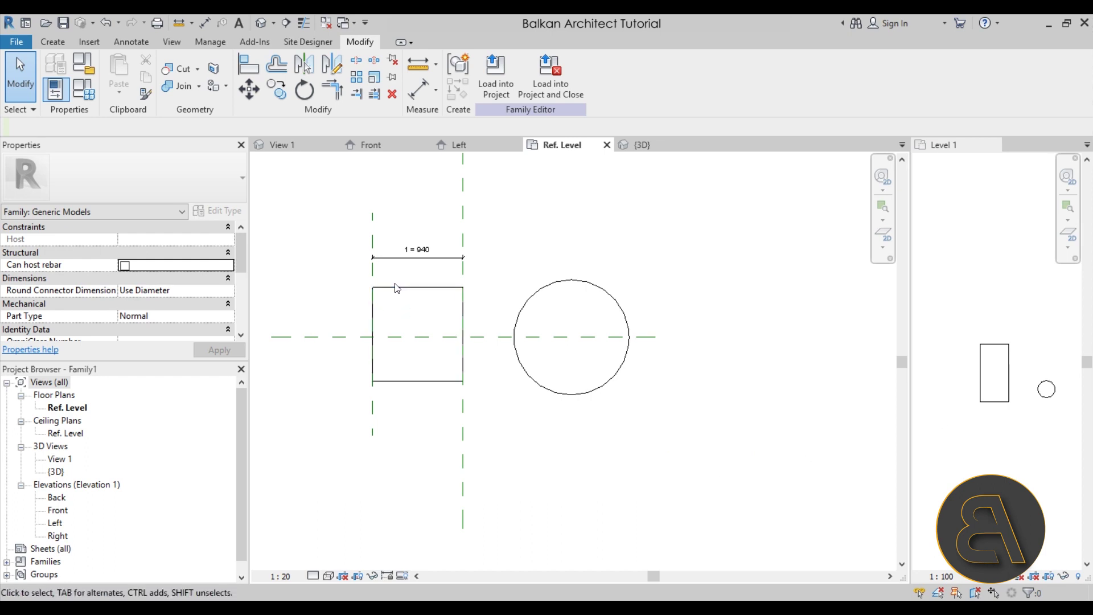
{"action": "left_click", "coordinate": [402, 258]}
{"action": "left_click", "coordinate": [443, 429]}
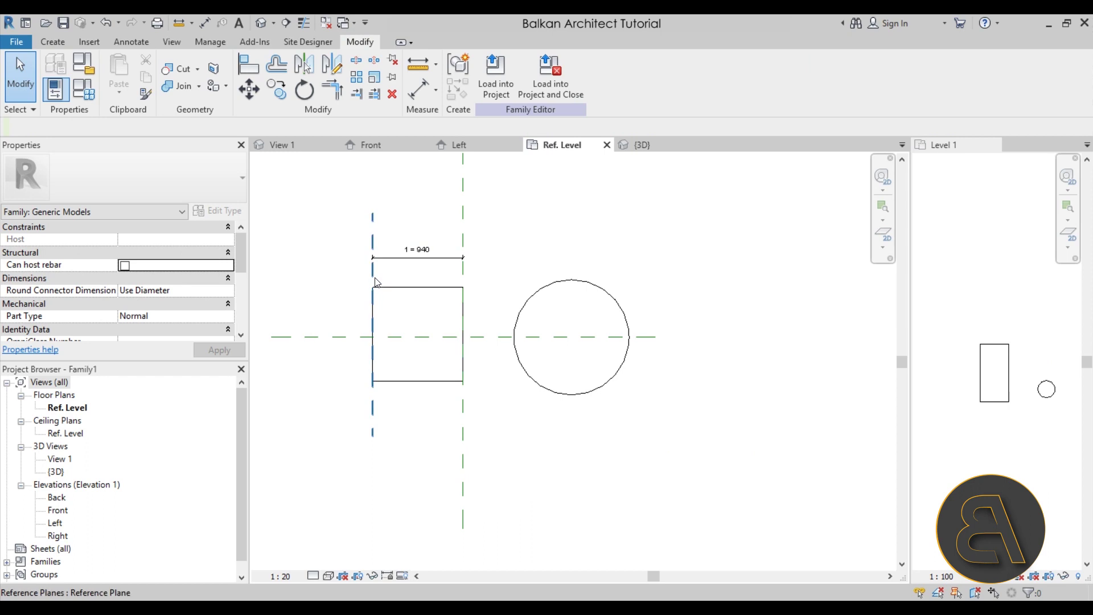
{"action": "left_click", "coordinate": [500, 91]}
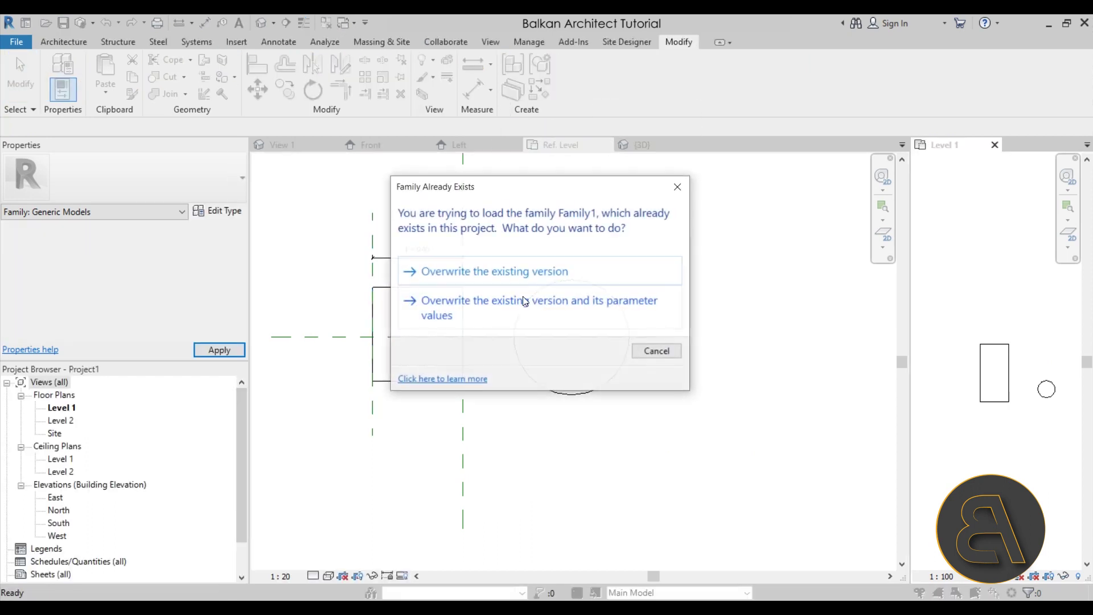
{"action": "left_click", "coordinate": [483, 269]}
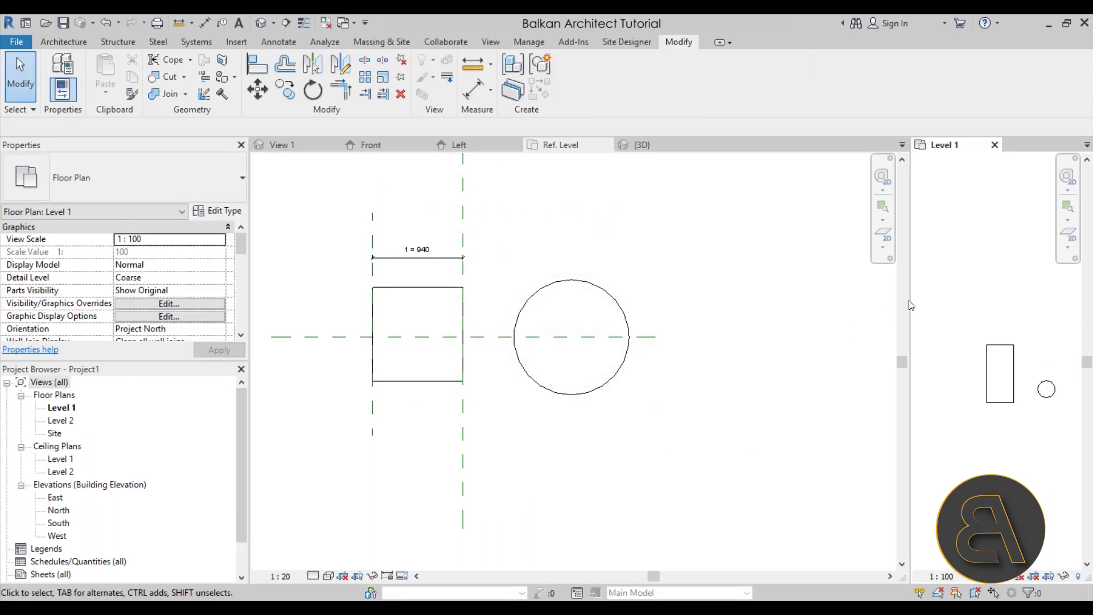
Enlarge the project's Level 1 view and stretch the leftmost instance's rectangle from both sides to about 892 mm wide
{"action": "left_click_drag", "start_coordinate": [909, 301], "coordinate": [502, 302]}
{"action": "middle_click_drag", "start_coordinate": [646, 314], "coordinate": [661, 294]}
{"action": "left_click", "coordinate": [603, 350]}
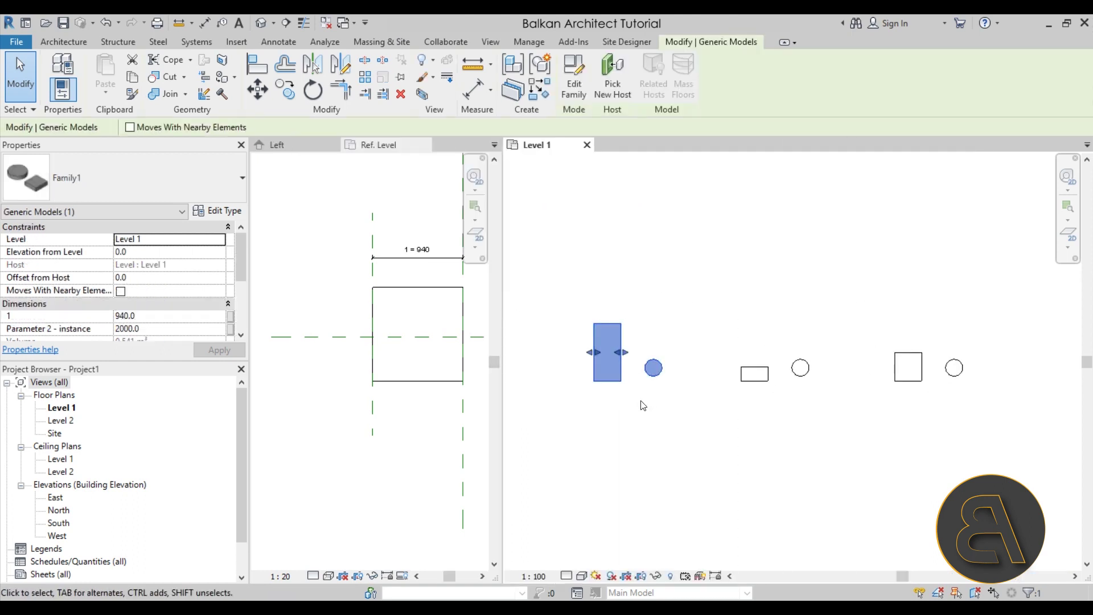
{"action": "scroll", "coordinate": [599, 352], "scroll_direction": "up", "scroll_amount": 3}
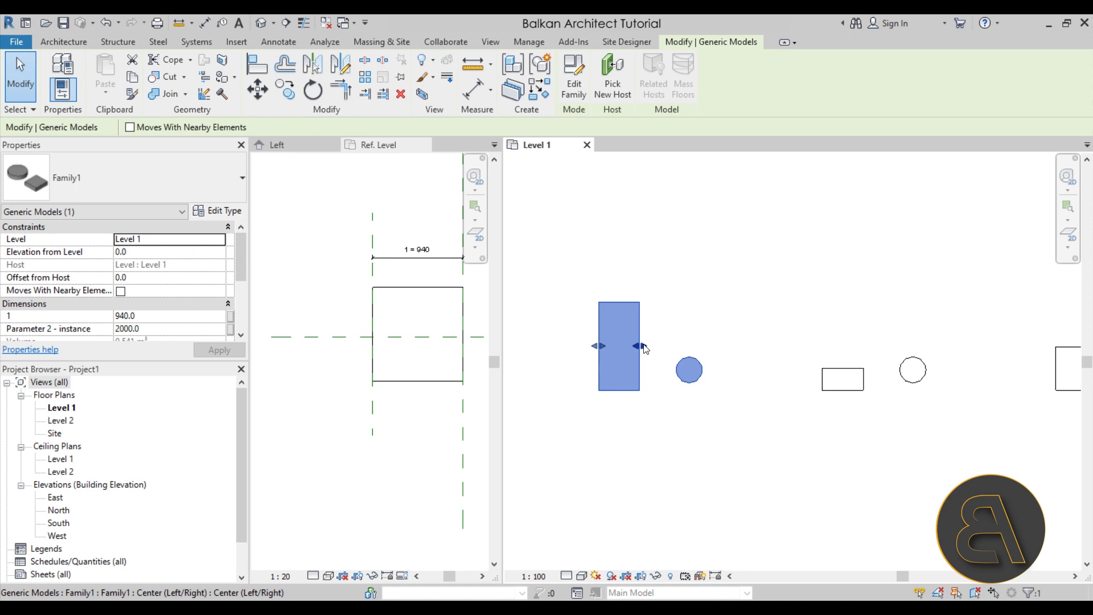
{"action": "left_click", "coordinate": [338, 285]}
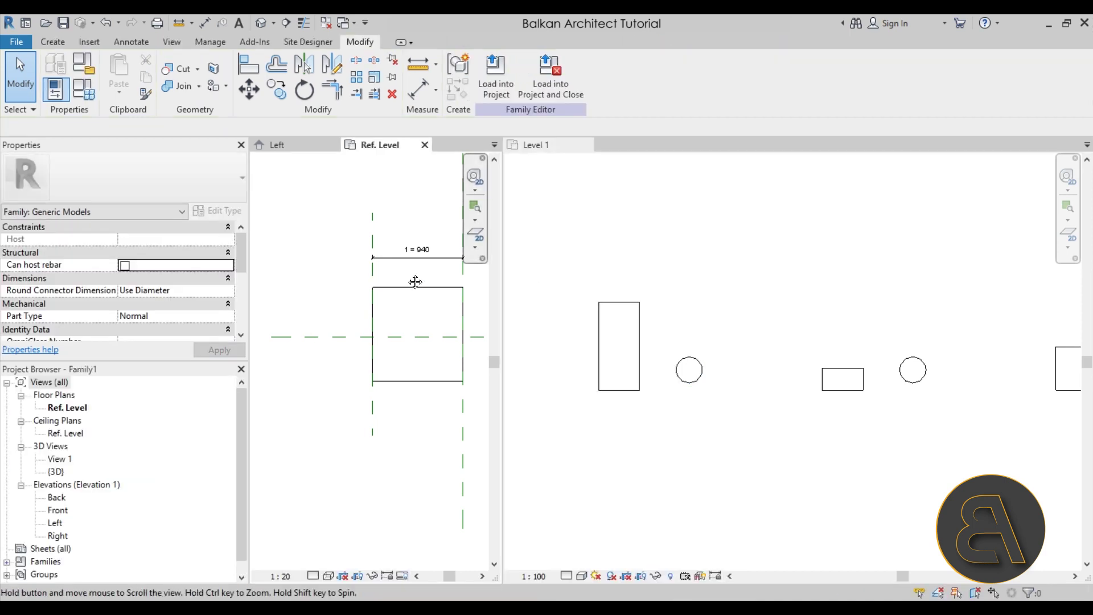
{"action": "middle_click_drag", "start_coordinate": [387, 266], "coordinate": [334, 264]}
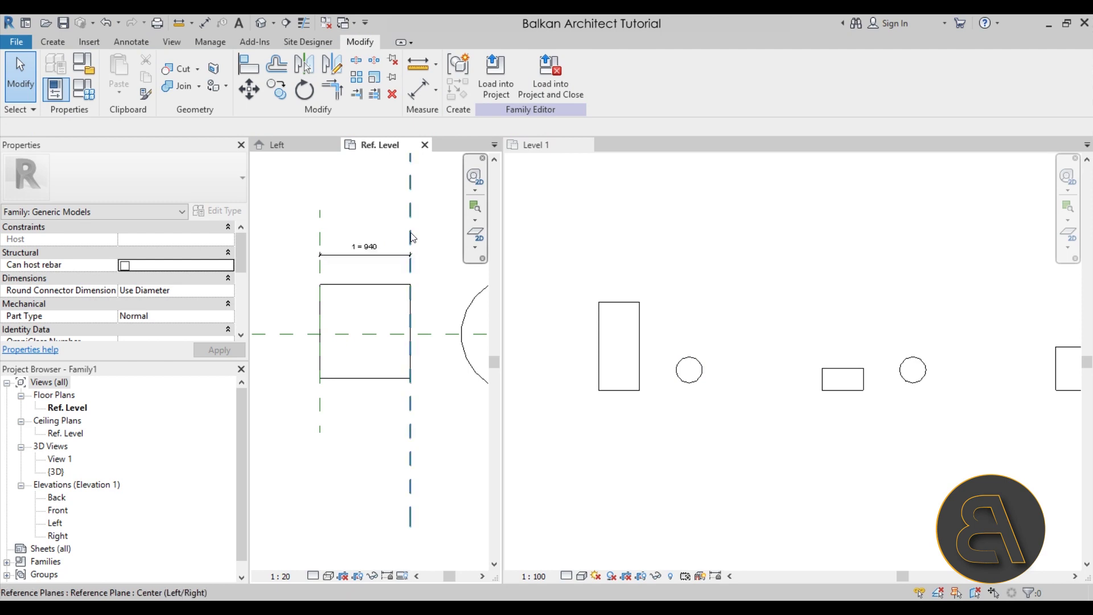
{"action": "left_click", "coordinate": [625, 305]}
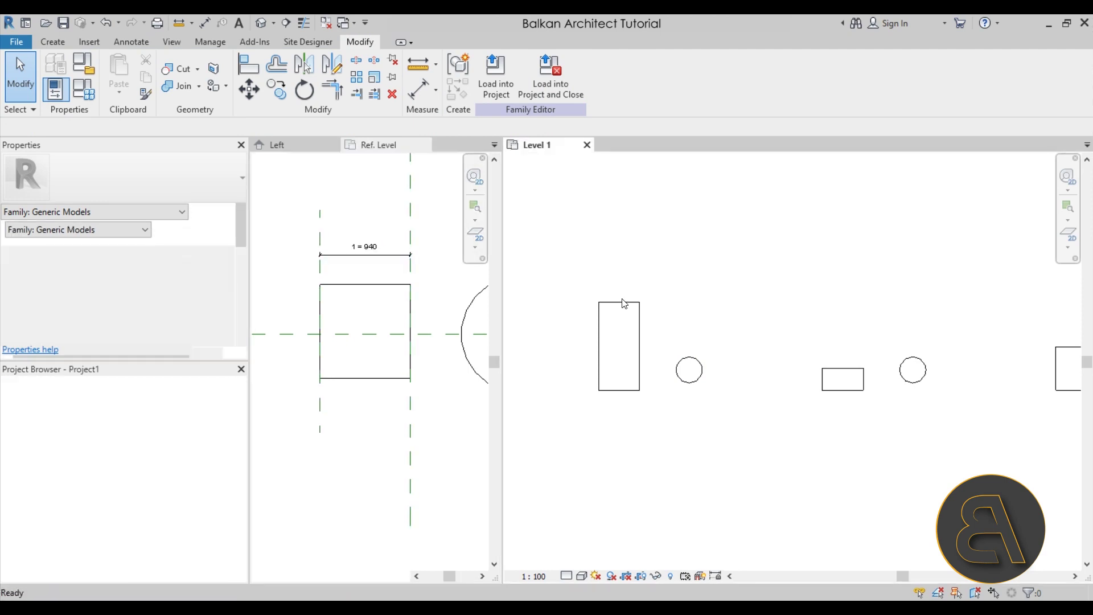
{"action": "left_click", "coordinate": [614, 336]}
{"action": "left_click_drag", "start_coordinate": [600, 344], "coordinate": [568, 344]}
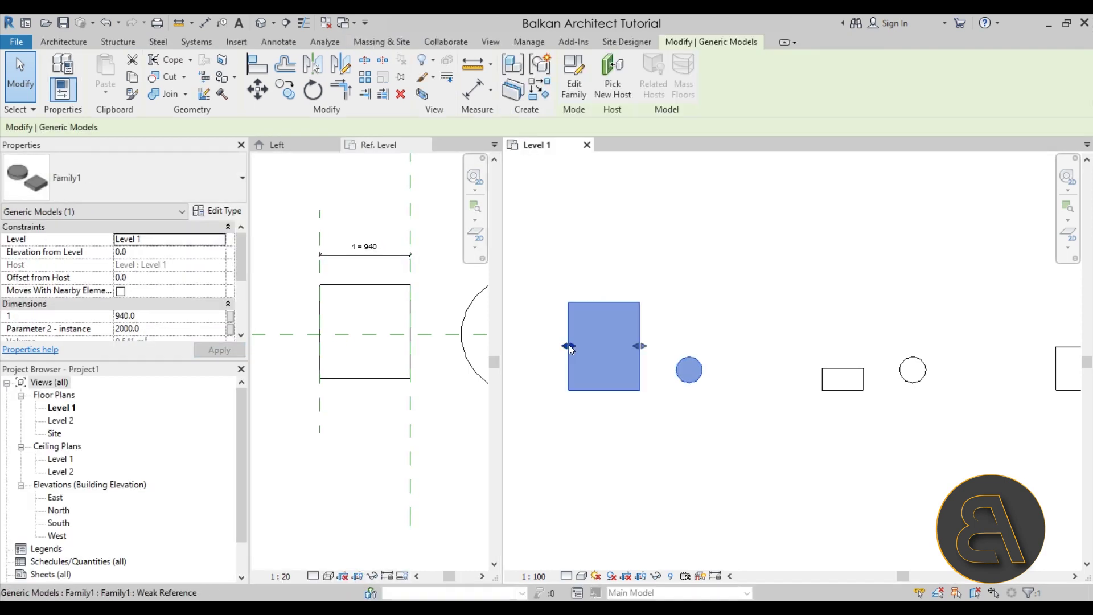
{"action": "left_click_drag", "start_coordinate": [639, 346], "coordinate": [581, 346]}
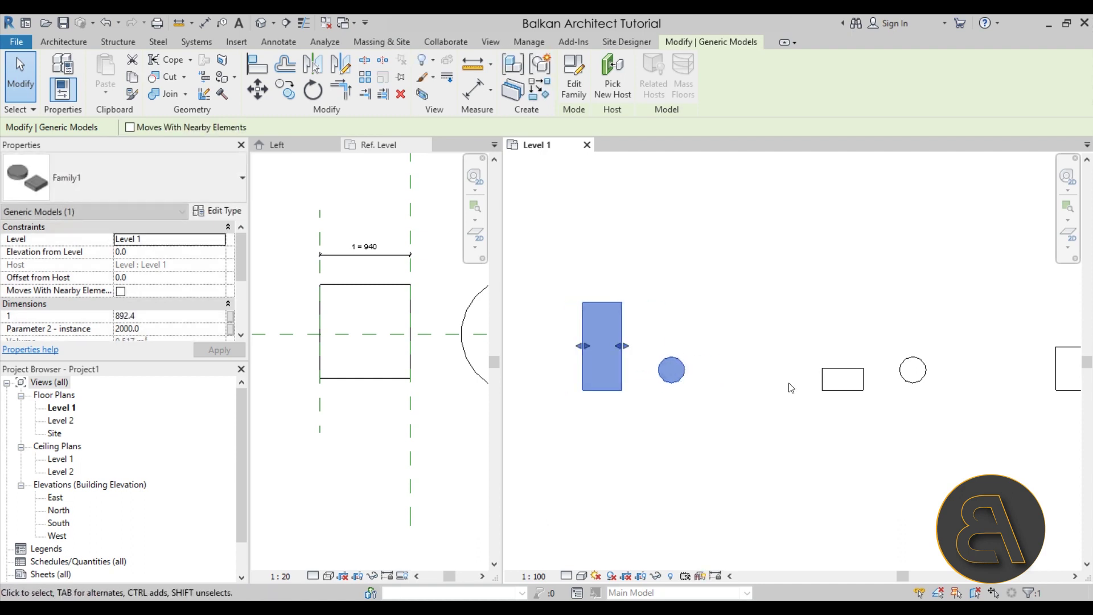
Stretch the middle instance's rectangle outward from its left side to about 2438 mm wide
{"action": "left_click", "coordinate": [837, 391]}
{"action": "left_click_drag", "start_coordinate": [818, 373], "coordinate": [751, 373]}
{"action": "left_click", "coordinate": [836, 405]}
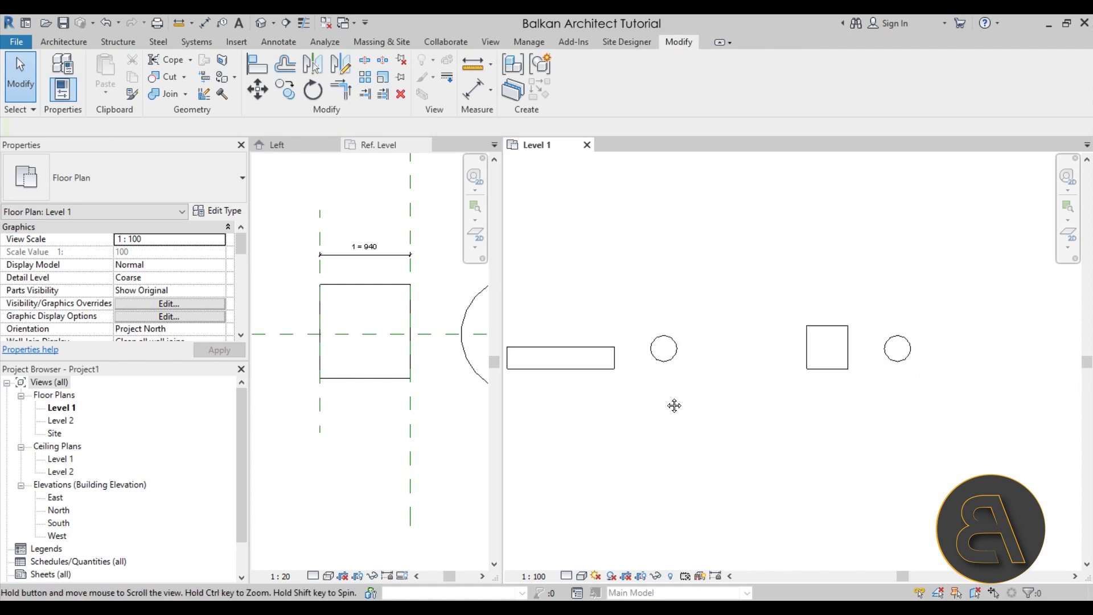
Shorten the rightmost instance's rectangle from its left side to about 840 mm wide
{"action": "left_click", "coordinate": [807, 365]}
{"action": "mouse_move", "coordinate": [808, 348]}
{"action": "left_mouse_down"}
{"action": "mouse_move", "coordinate": [829, 347]}
{"action": "mouse_move", "coordinate": [815, 356]}
{"action": "left_mouse_up"}
{"action": "scroll", "coordinate": [807, 372], "scroll_direction": "down", "scroll_amount": 1}
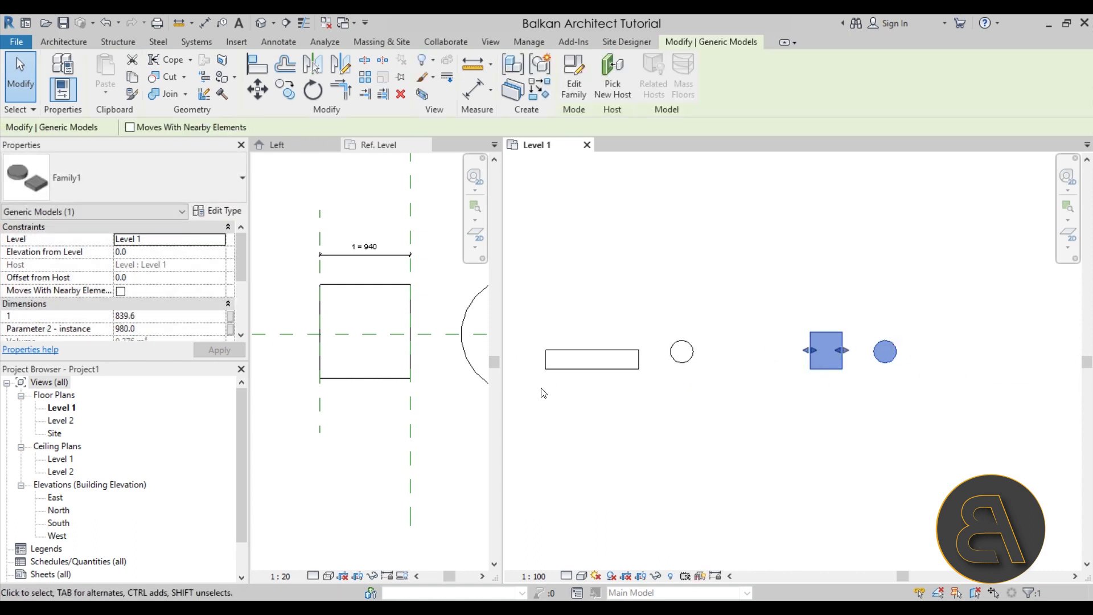
{"action": "scroll", "coordinate": [842, 370], "scroll_direction": "down", "scroll_amount": 2}
Shrink the middle instance's rectangle from its left side, keeping it wider than the other two
{"action": "left_click", "coordinate": [663, 359]}
{"action": "left_click", "coordinate": [694, 362]}
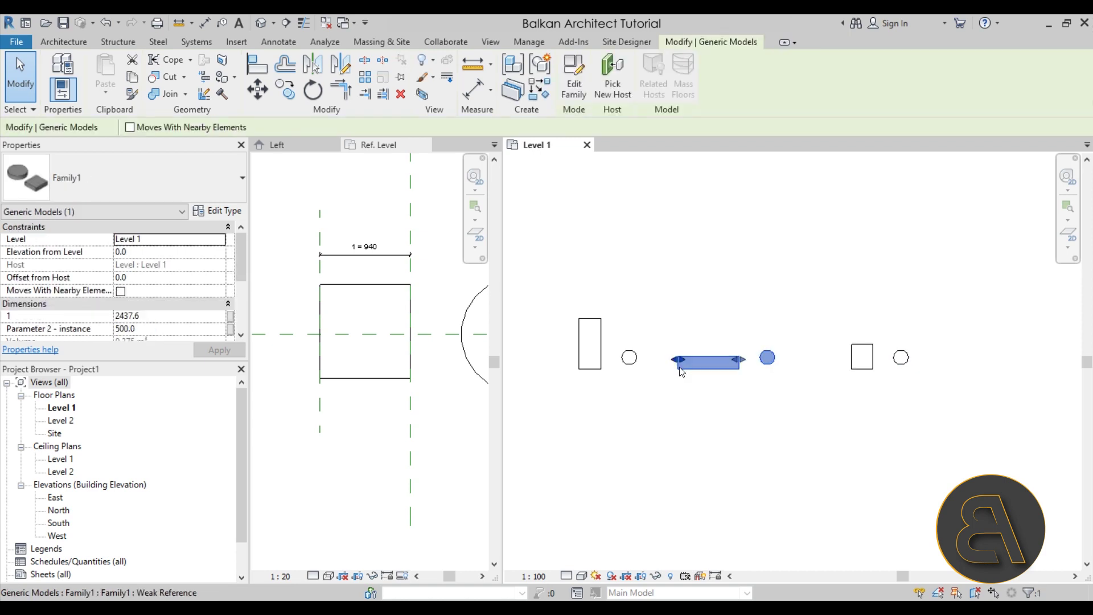
{"action": "left_click_drag", "start_coordinate": [696, 362], "coordinate": [717, 367]}
{"action": "left_click", "coordinate": [718, 390]}
{"action": "left_click", "coordinate": [706, 364]}
{"action": "left_click", "coordinate": [714, 382]}
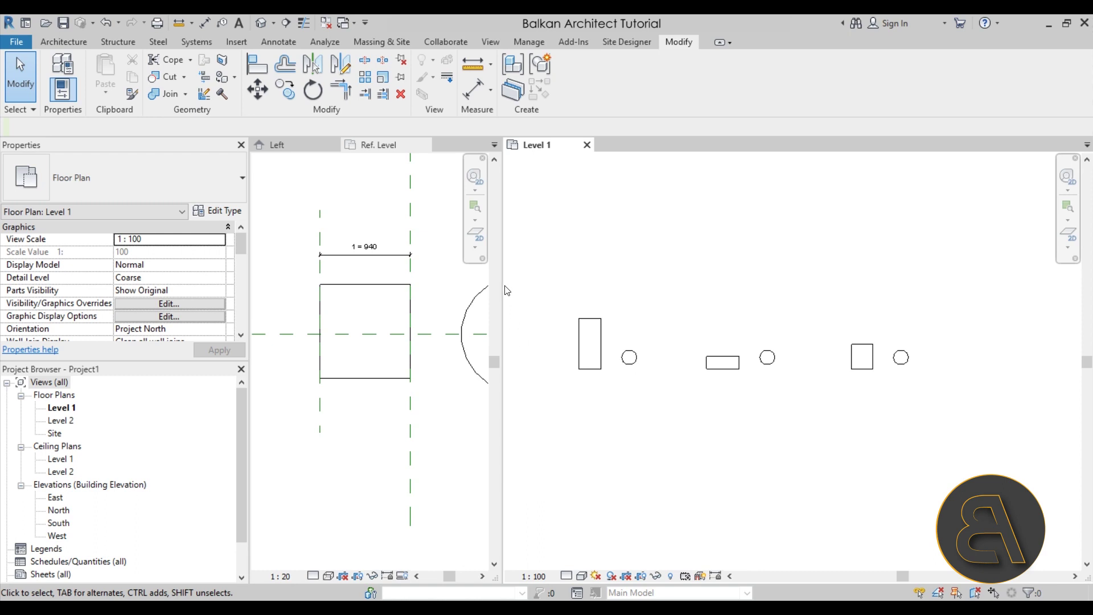
Return to the family's Ref. Level view and load M_Handle Lever from the Doors > Hardware library folder
{"action": "left_click_drag", "start_coordinate": [503, 285], "coordinate": [941, 282]}
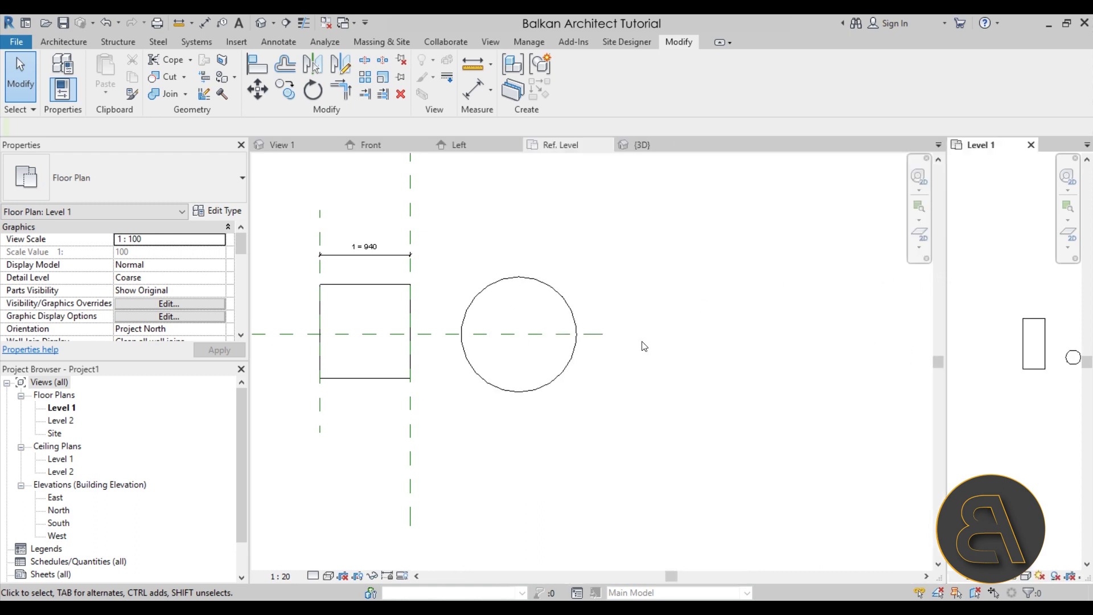
{"action": "left_click", "coordinate": [642, 342]}
{"action": "middle_click_drag", "start_coordinate": [617, 404], "coordinate": [691, 417]}
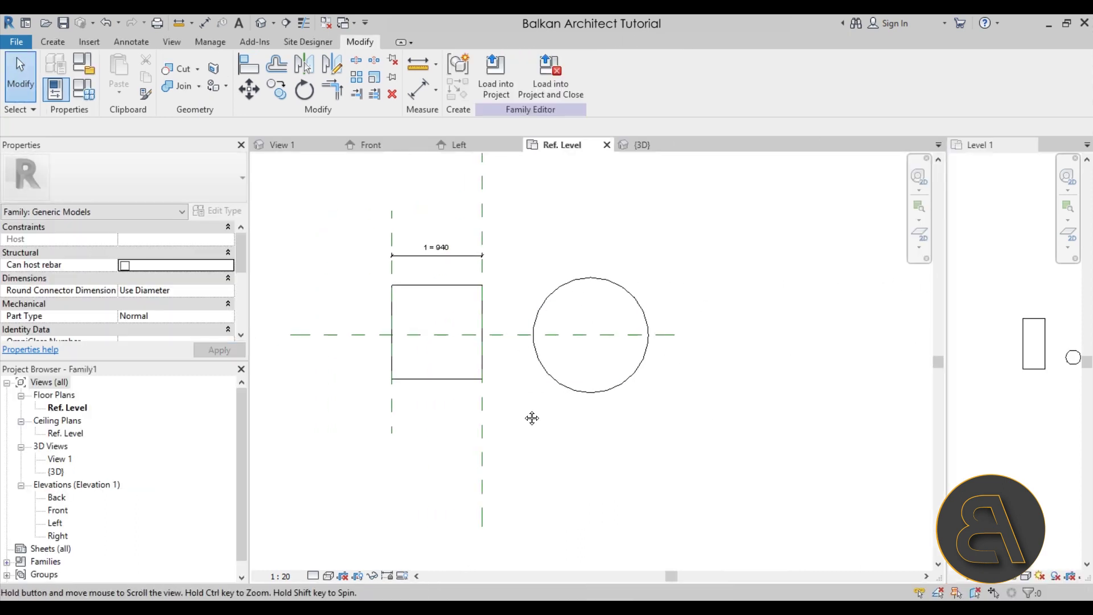
{"action": "middle_click_drag", "start_coordinate": [525, 413], "coordinate": [534, 417]}
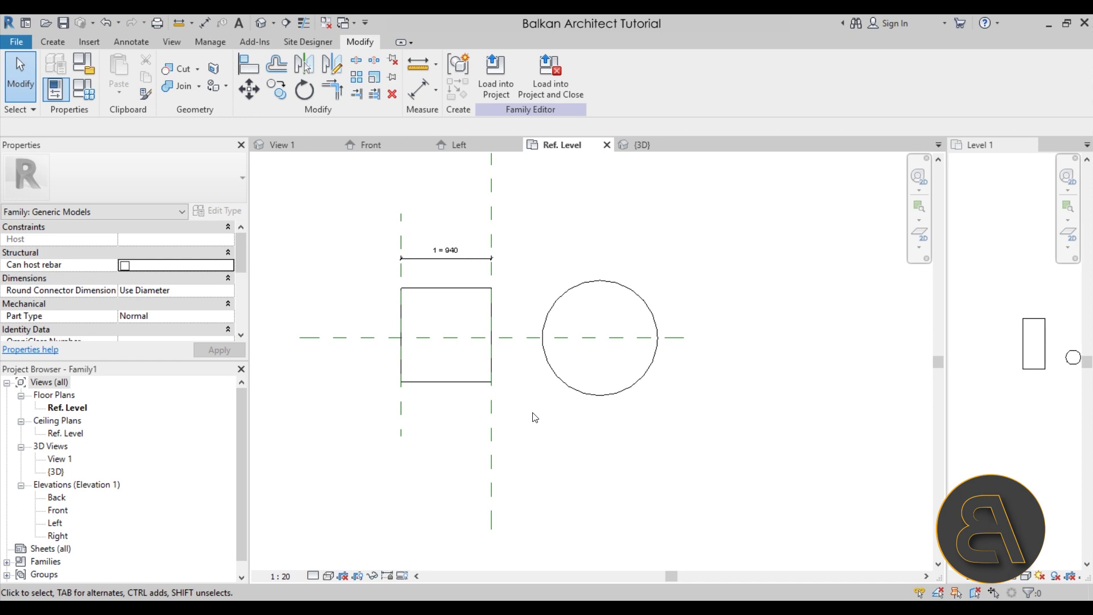
{"action": "left_click", "coordinate": [85, 42]}
{"action": "left_click", "coordinate": [603, 75]}
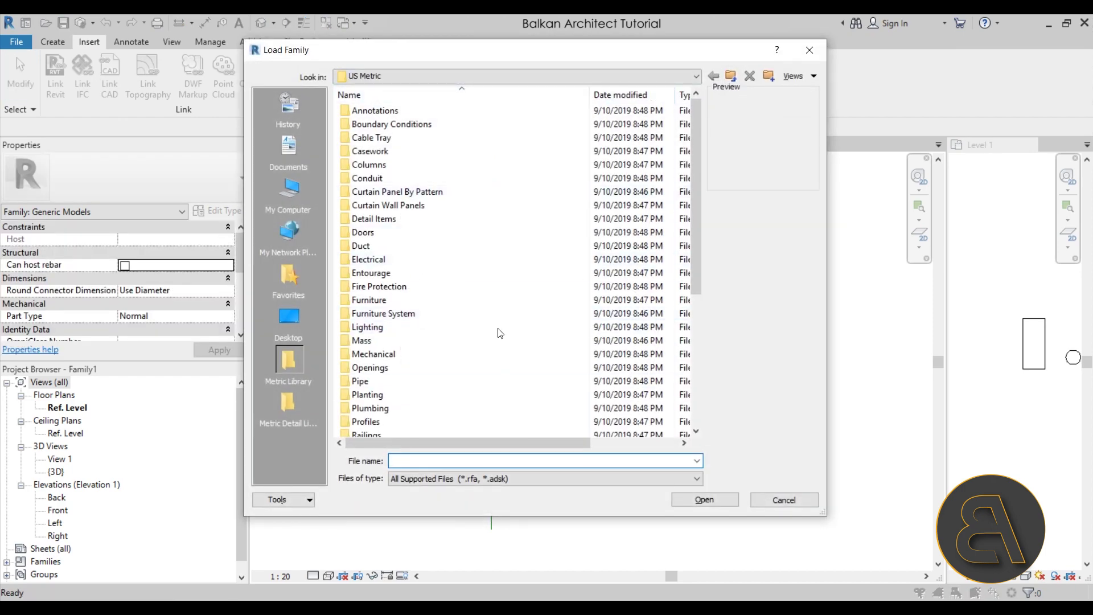
{"action": "double_click", "coordinate": [367, 232]}
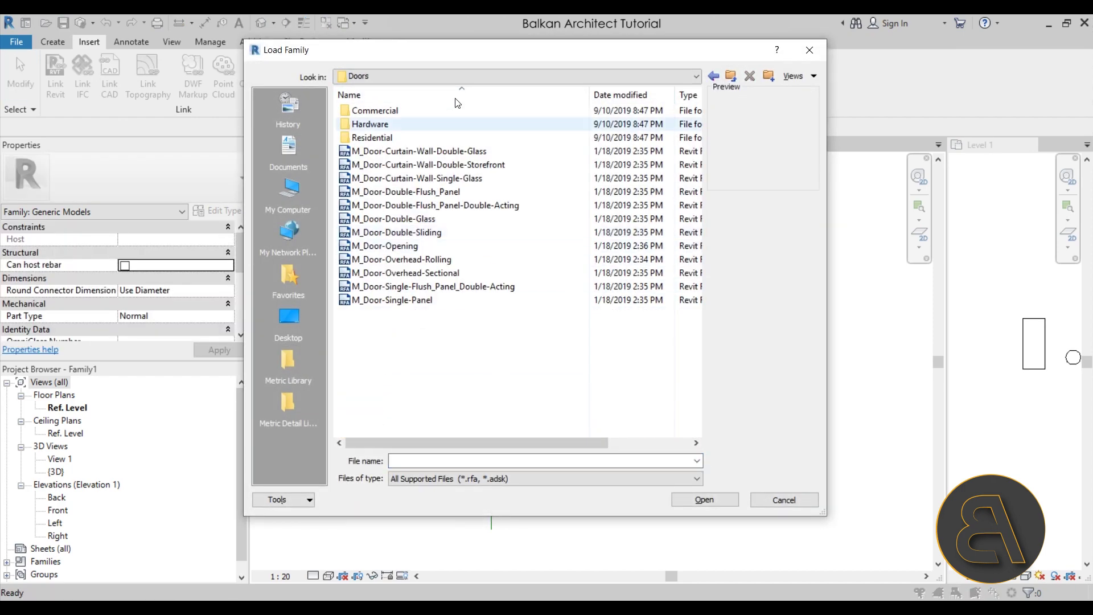
{"action": "double_click", "coordinate": [387, 124]}
{"action": "left_click", "coordinate": [378, 111]}
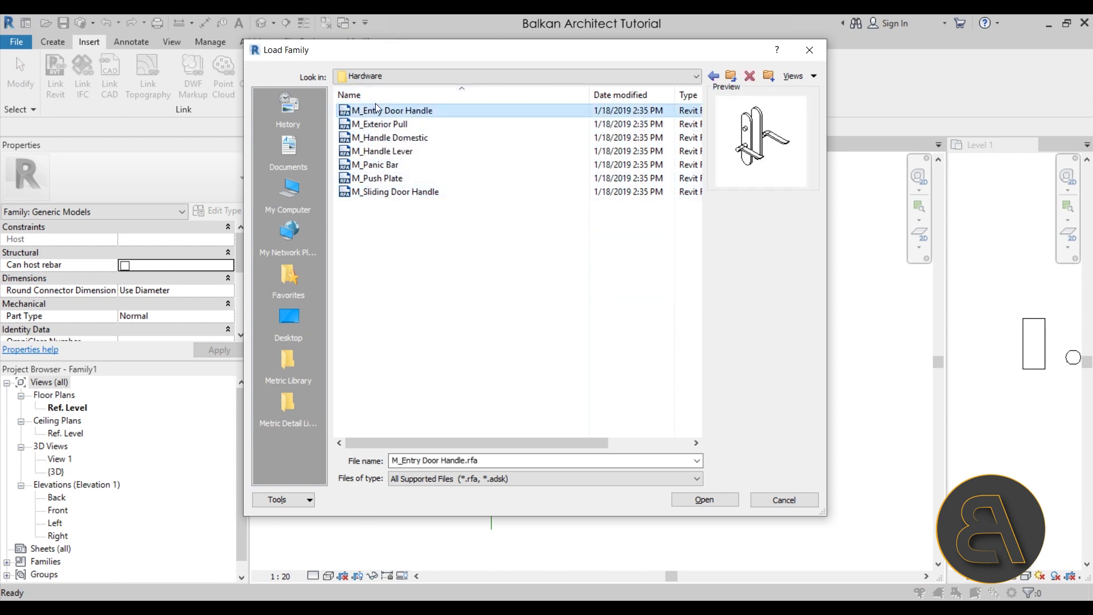
{"action": "left_click", "coordinate": [379, 124]}
{"action": "left_click", "coordinate": [378, 150]}
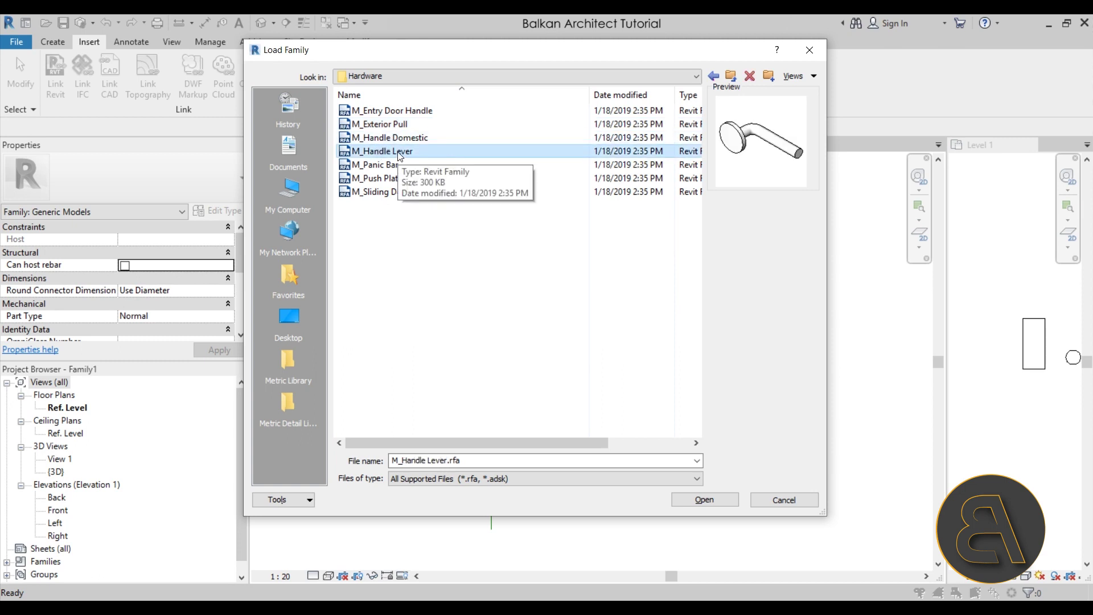
{"action": "double_click", "coordinate": [359, 154]}
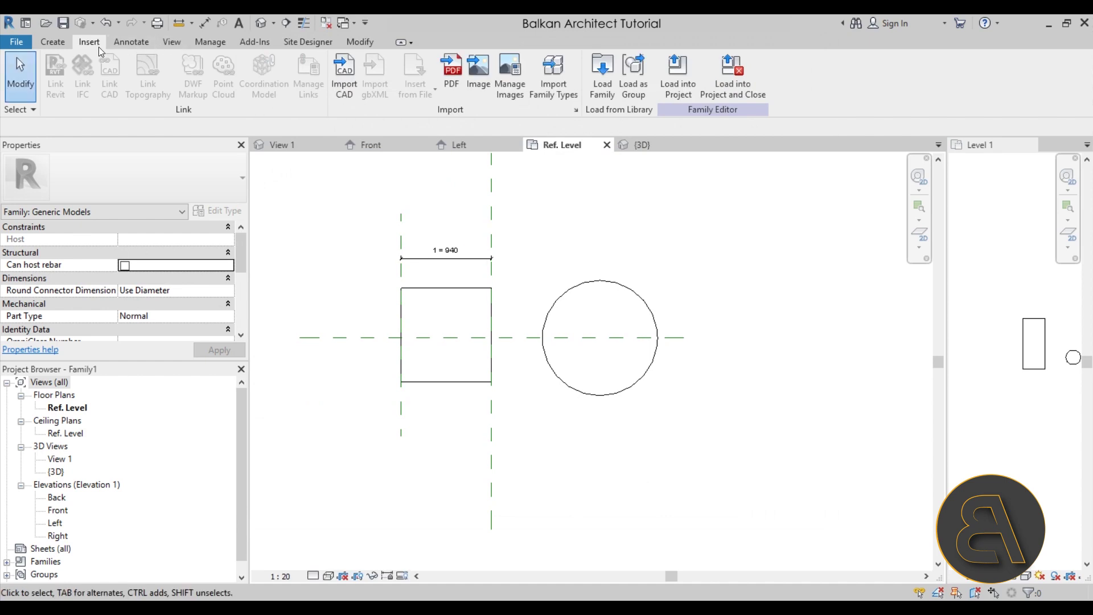
Place an M_Handle Lever component between the rectangle and circle, about 140 mm from each central reference plane
{"action": "left_click", "coordinate": [53, 42]}
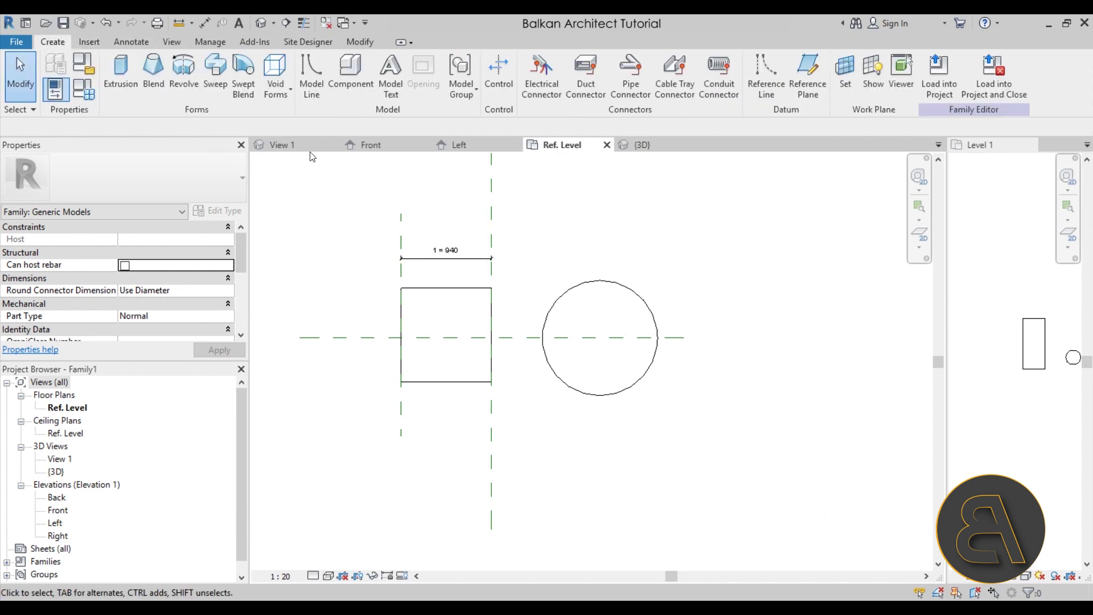
{"action": "left_click", "coordinate": [350, 71]}
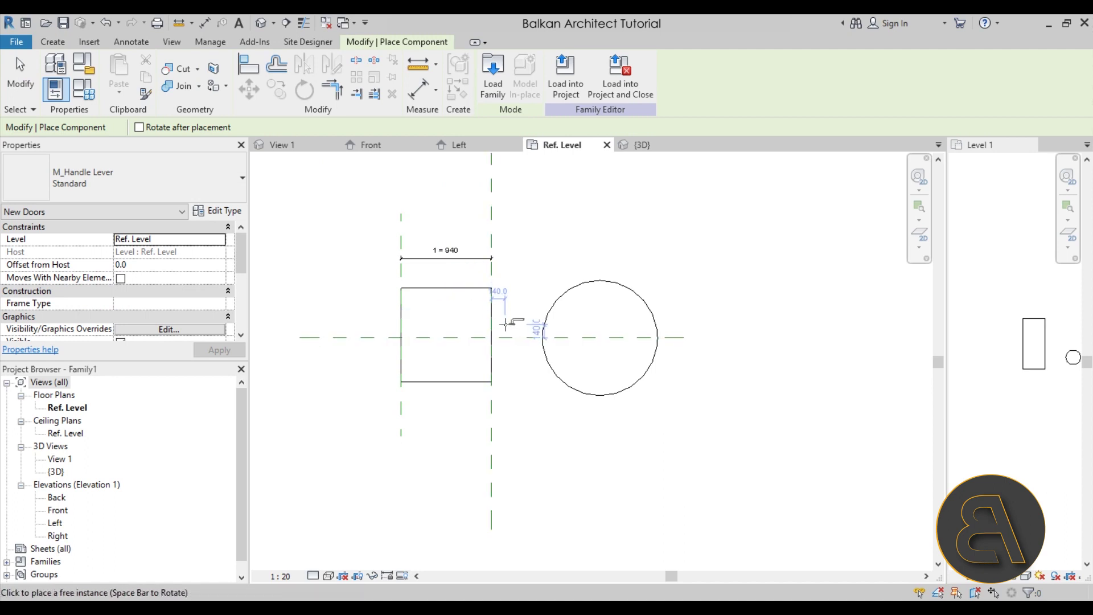
{"action": "scroll", "coordinate": [505, 323], "scroll_direction": "up", "scroll_amount": 5}
{"action": "left_click", "coordinate": [512, 301]}
{"action": "key", "text": "Escape"}
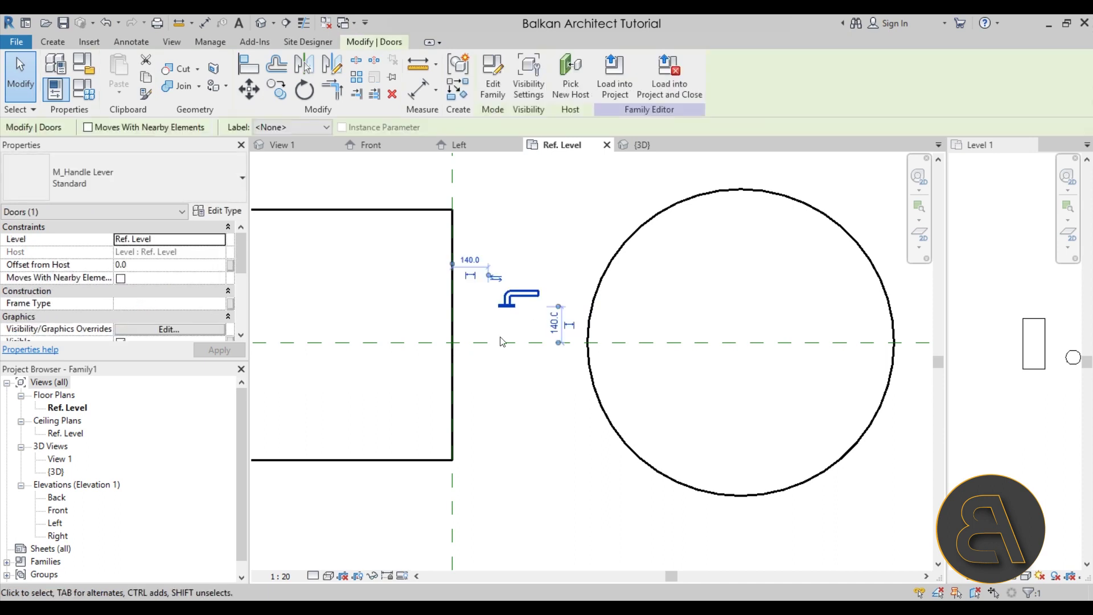
{"action": "left_click", "coordinate": [501, 341]}
Align the handle lever's centre with the central vertical and horizontal reference planes
{"action": "scroll", "coordinate": [500, 353], "scroll_direction": "down", "scroll_amount": 3}
{"action": "scroll", "coordinate": [484, 364], "scroll_direction": "up", "scroll_amount": 4}
{"action": "key", "text": "a"}
{"action": "key", "text": "l"}
{"action": "left_click", "coordinate": [248, 65]}
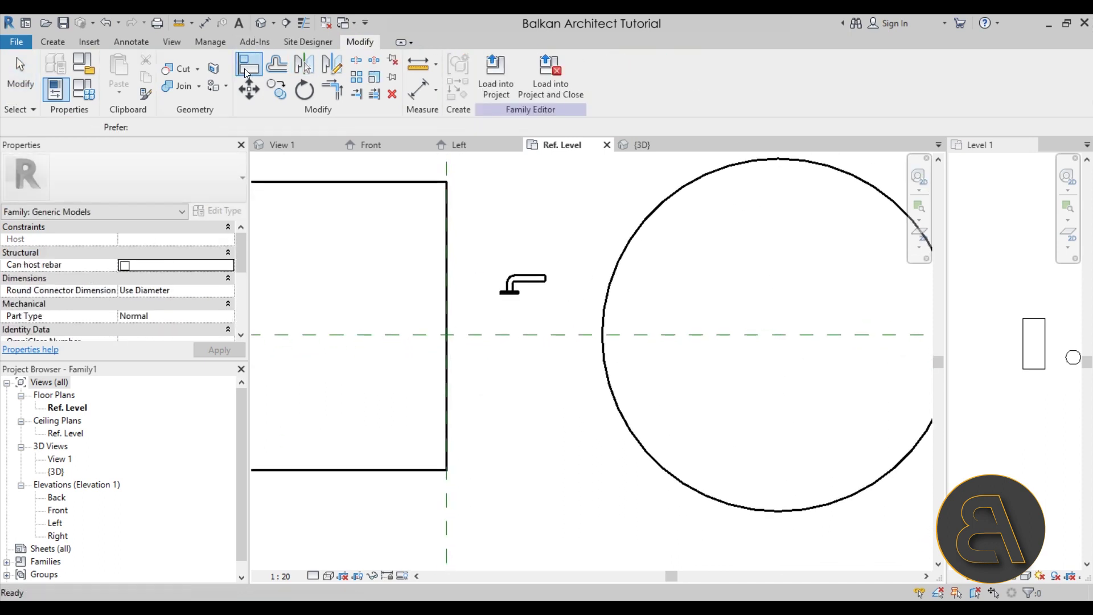
{"action": "left_click", "coordinate": [443, 503]}
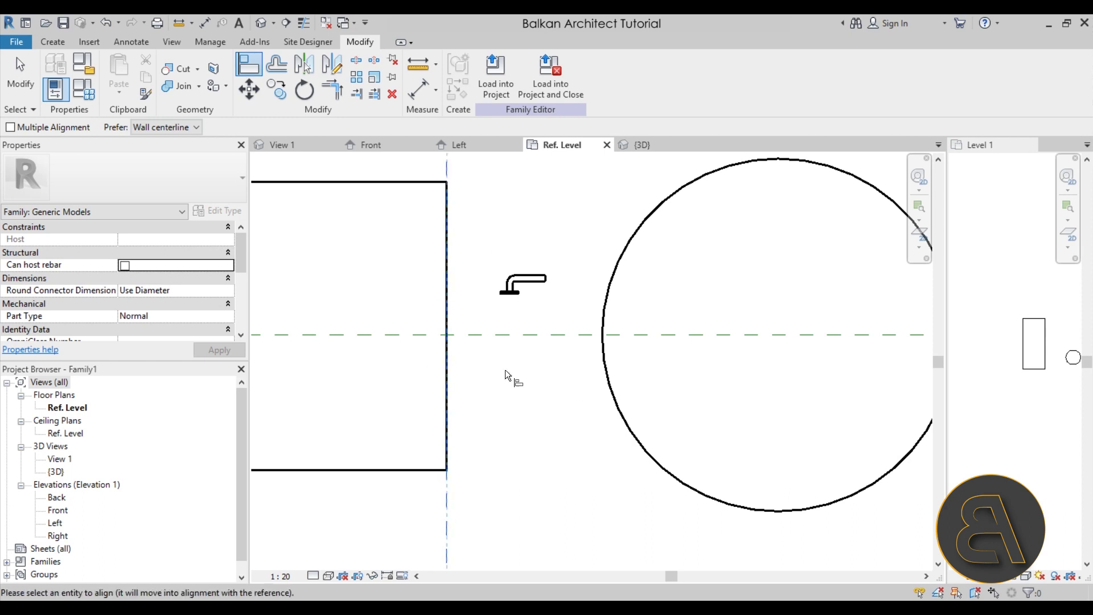
{"action": "left_click", "coordinate": [514, 295]}
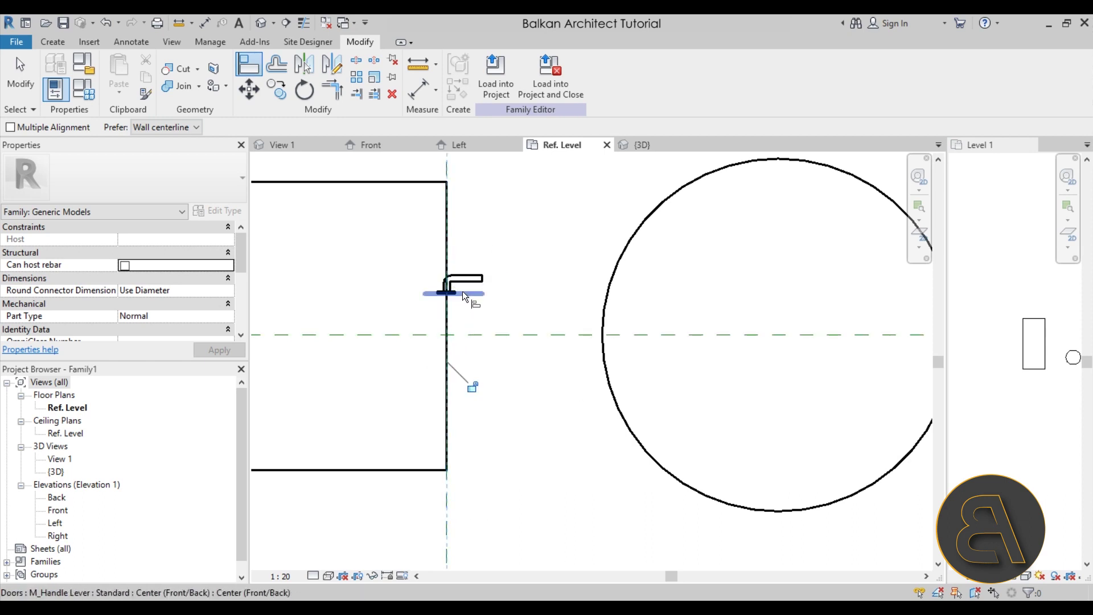
{"action": "left_click", "coordinate": [487, 335]}
{"action": "left_click", "coordinate": [464, 295]}
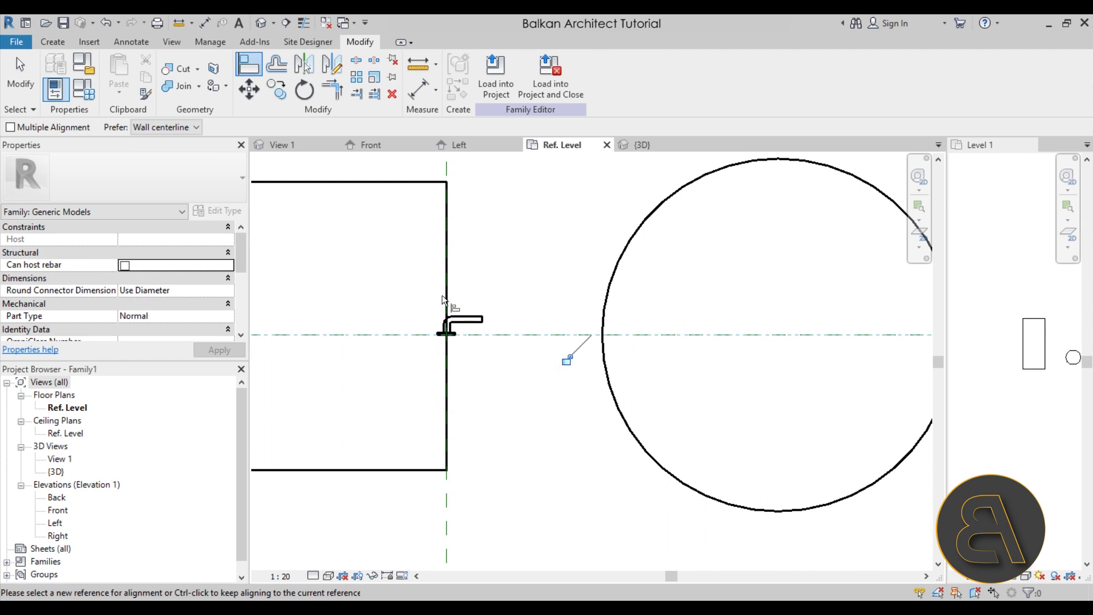
Open the family's default 3D view and display the model around the handle lever with thin lines
{"action": "key", "text": "Escape"}
{"action": "key", "text": "Escape"}
{"action": "left_click", "coordinate": [261, 23]}
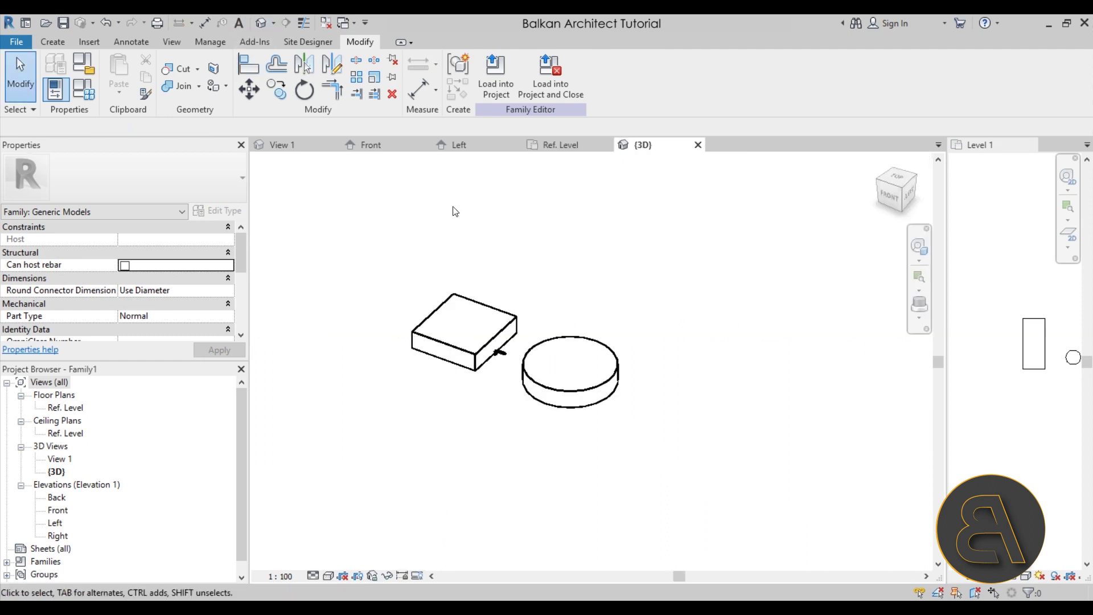
{"action": "scroll", "coordinate": [477, 382], "scroll_direction": "up", "scroll_amount": 6}
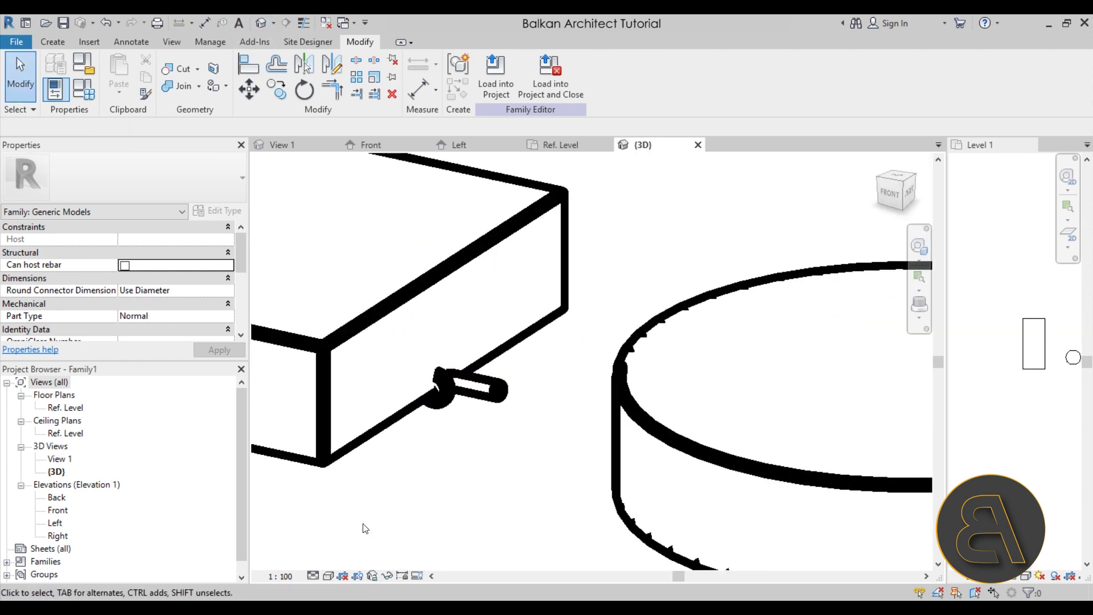
{"action": "left_click", "coordinate": [303, 23]}
Move the nested handle lever slightly away from the box's lower edge into the gap before the cylinder
{"action": "middle_click_drag", "start_coordinate": [563, 444], "coordinate": [526, 397], "text": "shift"}
{"action": "left_click", "coordinate": [490, 347]}
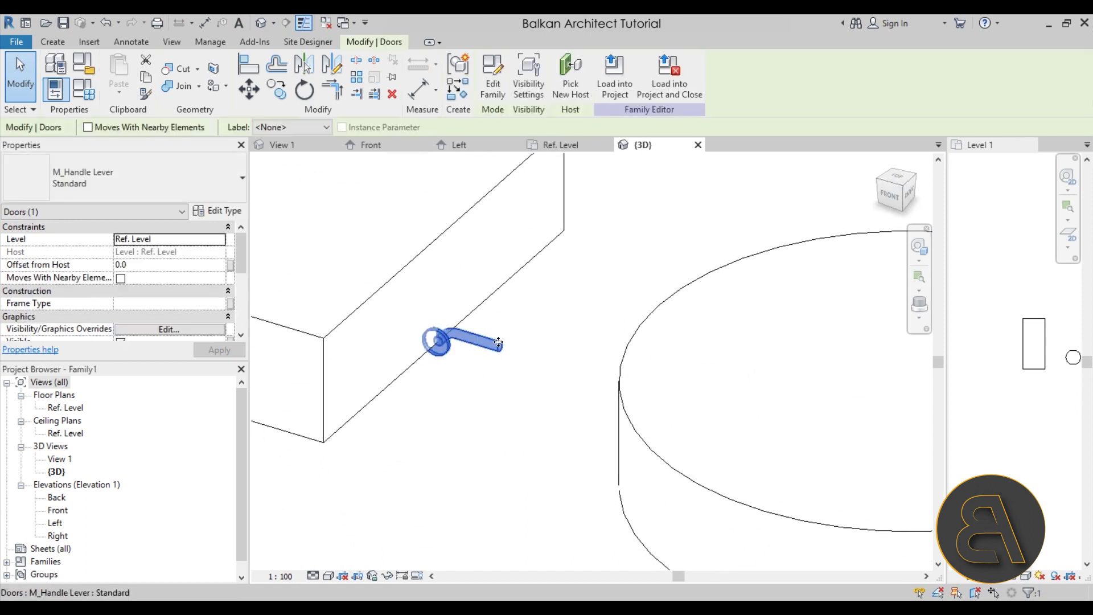
{"action": "left_click_drag", "start_coordinate": [505, 348], "coordinate": [523, 380]}
{"action": "left_click", "coordinate": [506, 398]}
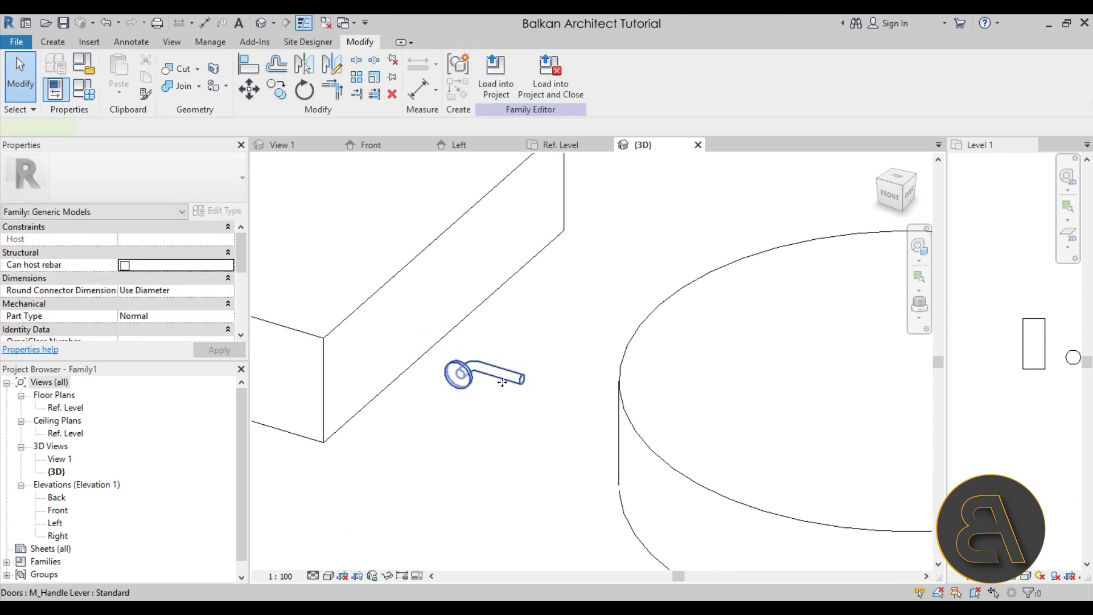
{"action": "scroll", "coordinate": [511, 403], "scroll_direction": "down", "scroll_amount": 5}
{"action": "middle_click_drag", "start_coordinate": [502, 408], "coordinate": [507, 366], "text": "shift"}
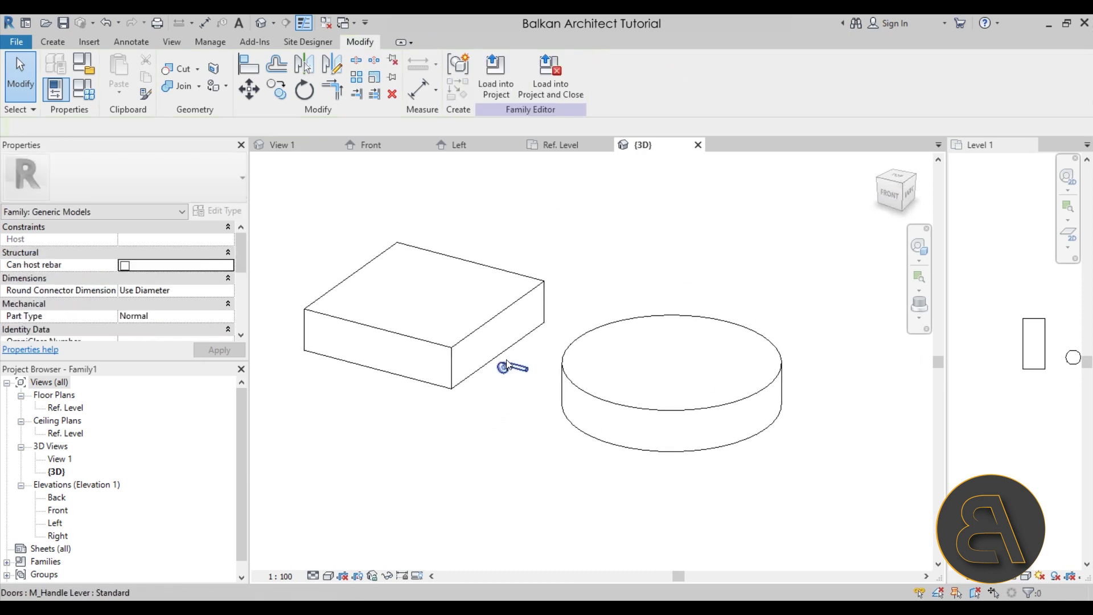
Examine the type properties of the nested M_Handle Lever, including its material and handle distances
{"action": "left_click", "coordinate": [508, 367]}
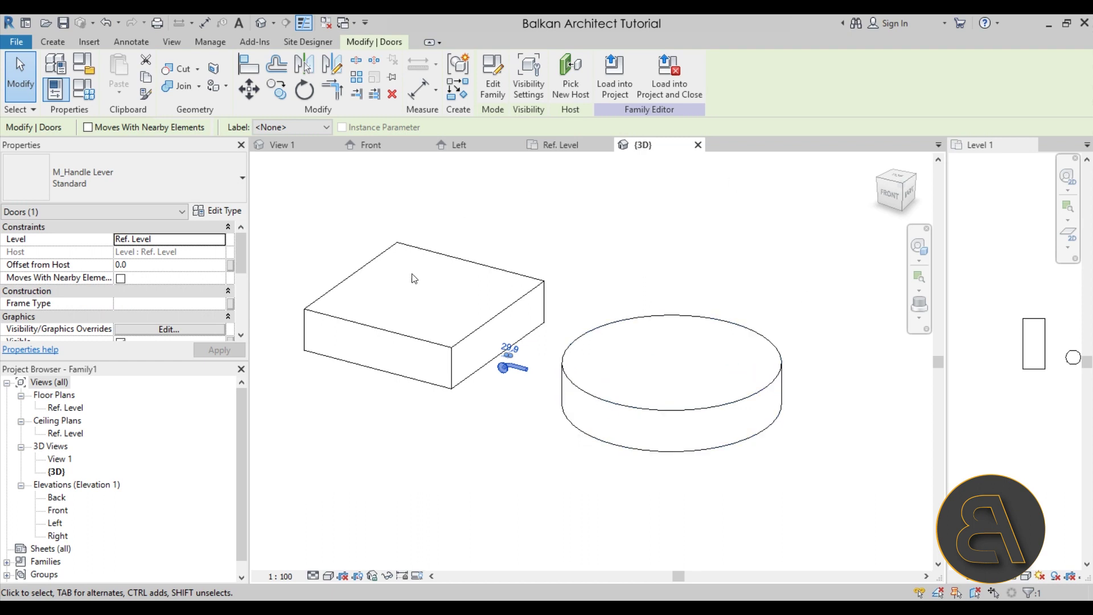
{"action": "middle_click_drag", "start_coordinate": [494, 434], "coordinate": [427, 377], "text": "shift"}
{"action": "left_click", "coordinate": [368, 498]}
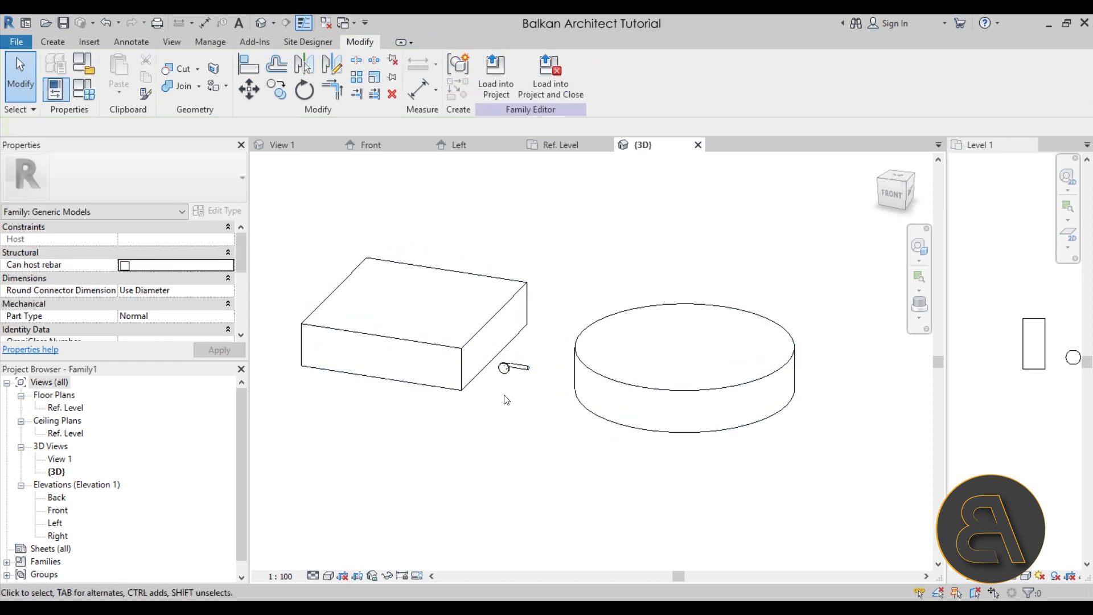
{"action": "left_click", "coordinate": [508, 367]}
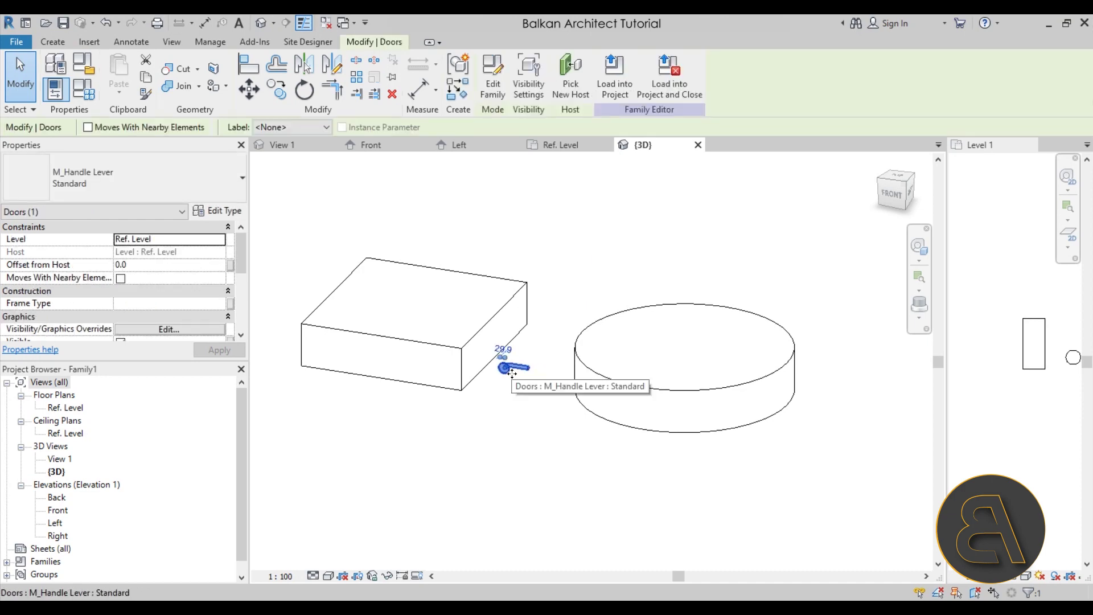
{"action": "left_click", "coordinate": [227, 214]}
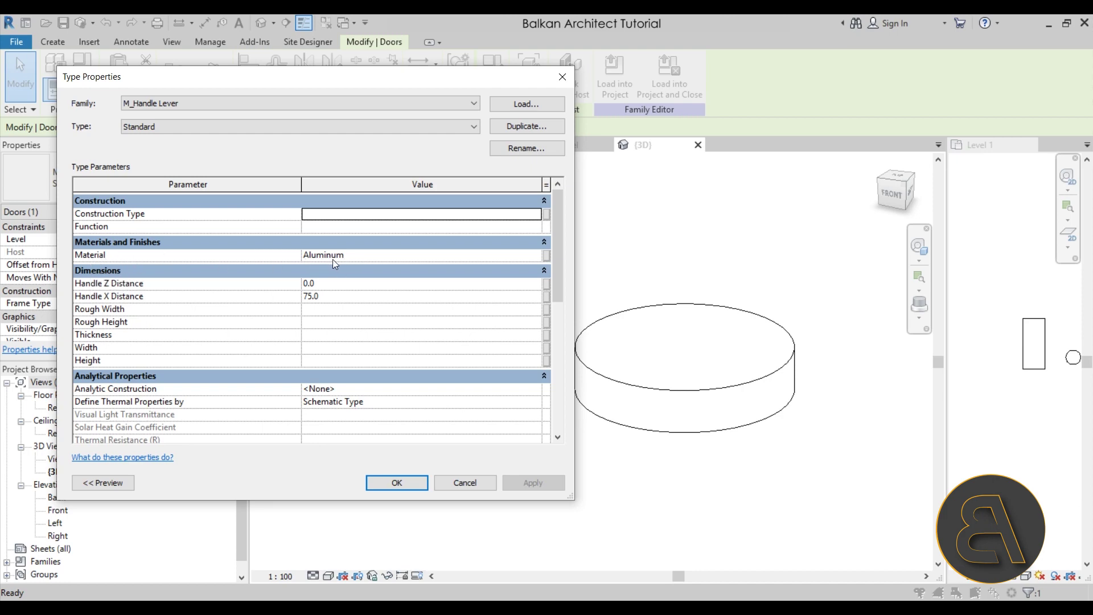
{"action": "left_click", "coordinate": [463, 483]}
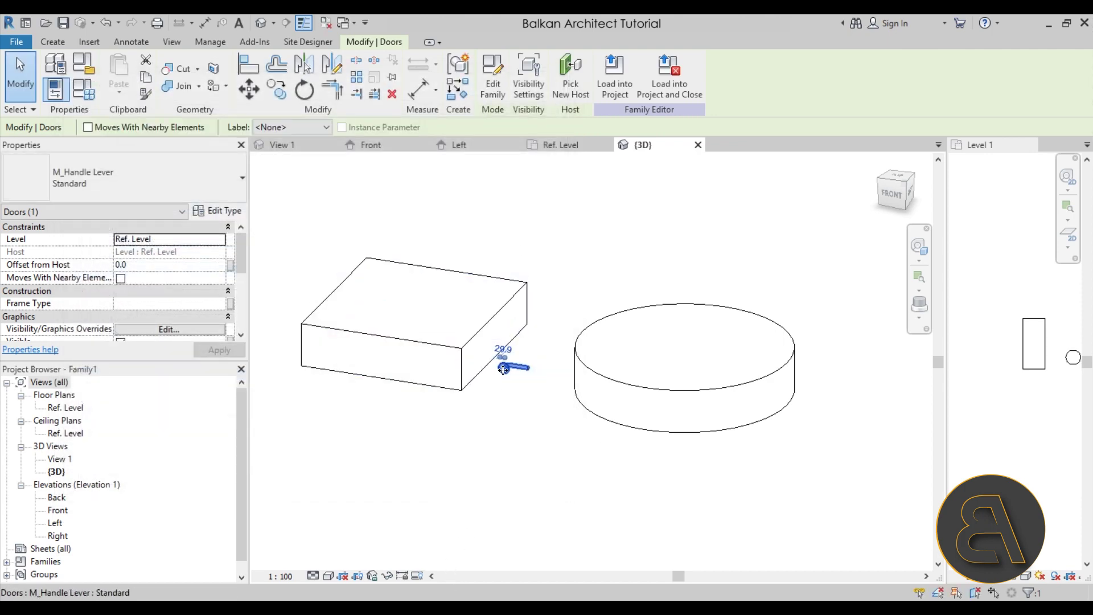
{"action": "left_click", "coordinate": [512, 410]}
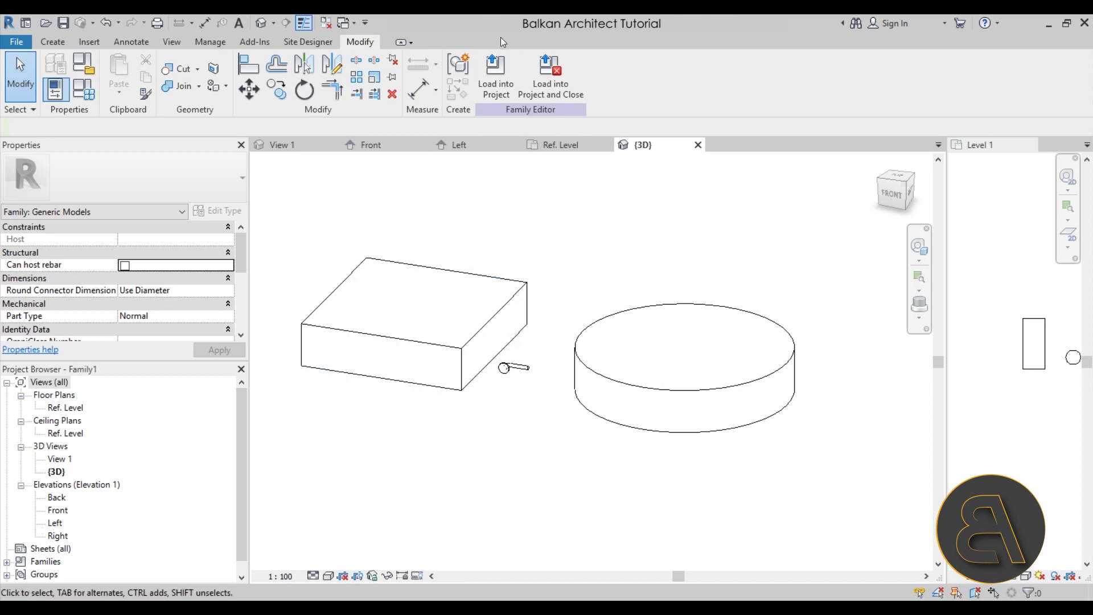
Load the family into the project, overwriting the existing version, and enlarge the Level 1 view beside the 3D view
{"action": "left_click", "coordinate": [504, 80]}
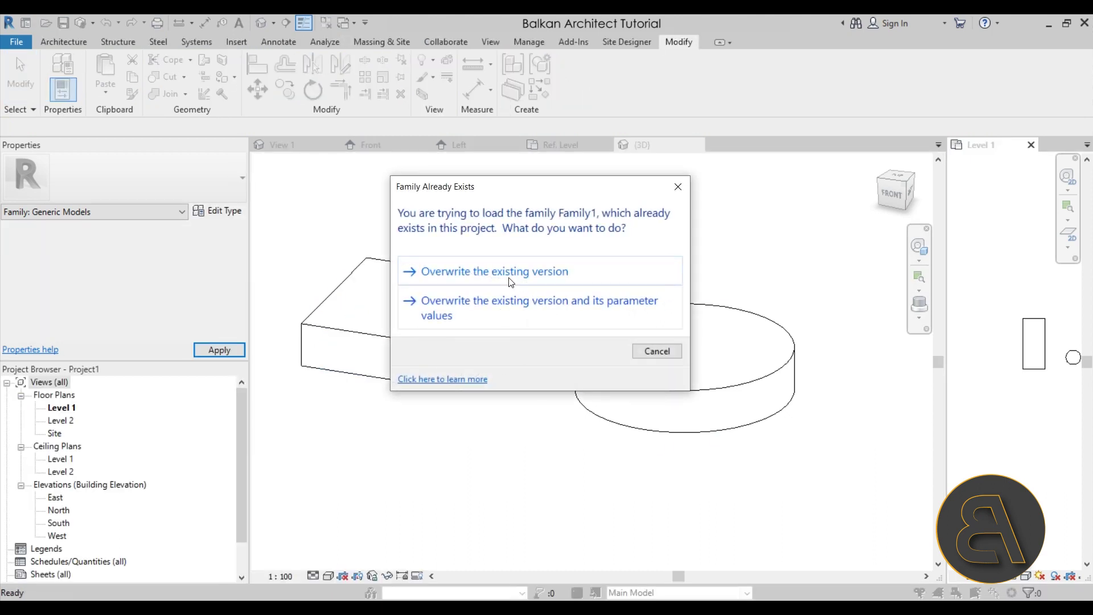
{"action": "left_click", "coordinate": [514, 272]}
{"action": "left_click_drag", "start_coordinate": [945, 383], "coordinate": [532, 383]}
{"action": "scroll", "coordinate": [714, 393], "scroll_direction": "up", "scroll_amount": 5}
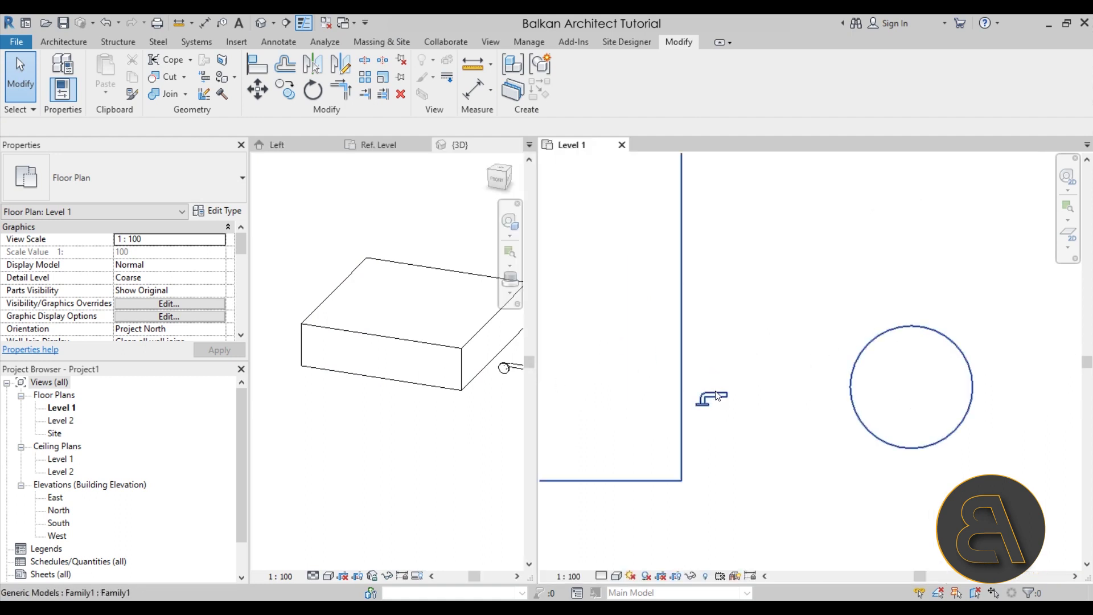
Select the family instance in Level 1 and check its instance and type properties for handle settings
{"action": "left_click", "coordinate": [716, 397]}
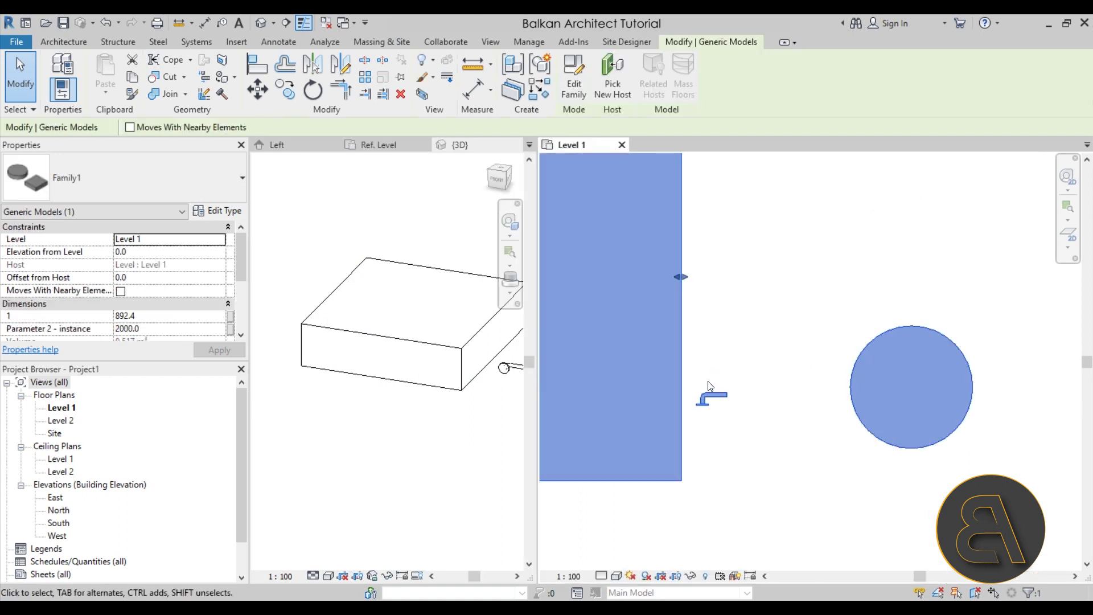
{"action": "scroll", "coordinate": [705, 392], "scroll_direction": "down", "scroll_amount": 2}
{"action": "left_click_drag", "start_coordinate": [702, 395], "coordinate": [710, 397]}
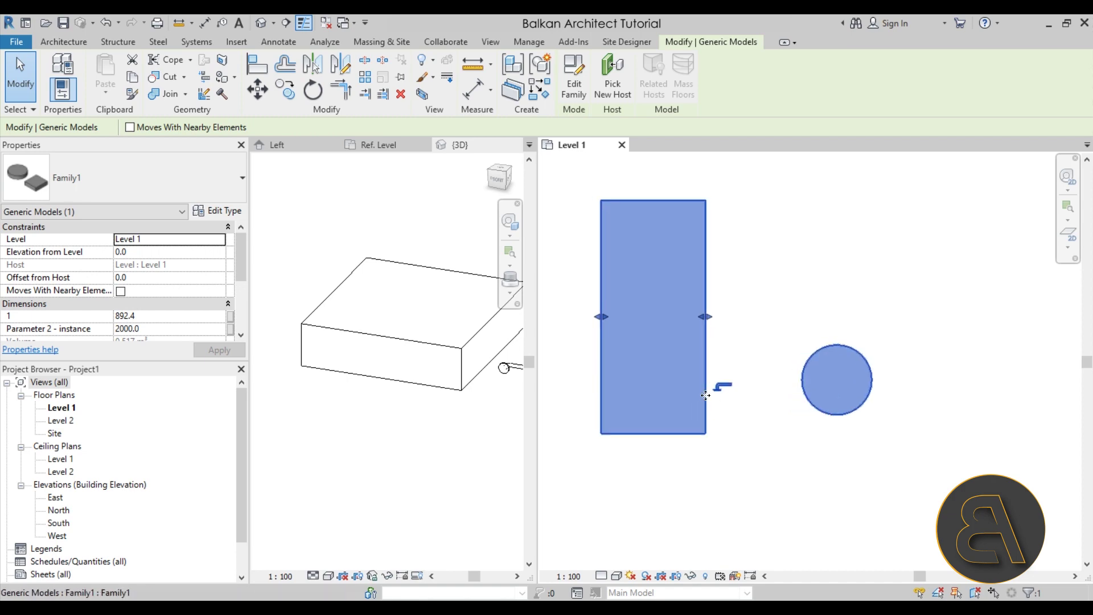
{"action": "scroll", "coordinate": [168, 282], "scroll_direction": "down", "scroll_amount": 3}
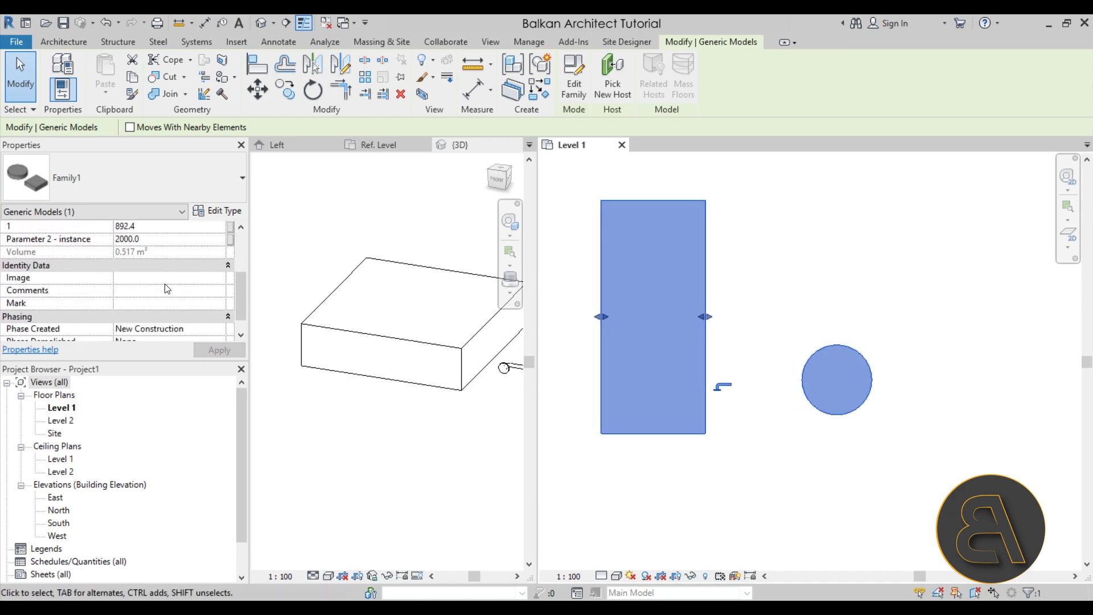
{"action": "scroll", "coordinate": [171, 279], "scroll_direction": "up", "scroll_amount": 3}
{"action": "left_click", "coordinate": [220, 210]}
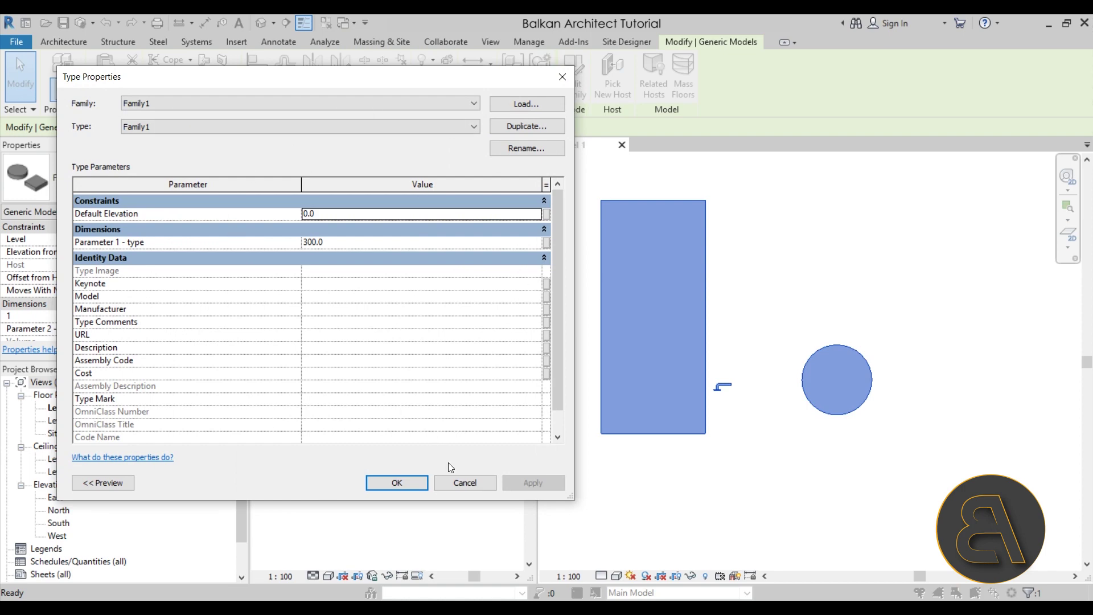
{"action": "left_click", "coordinate": [477, 481]}
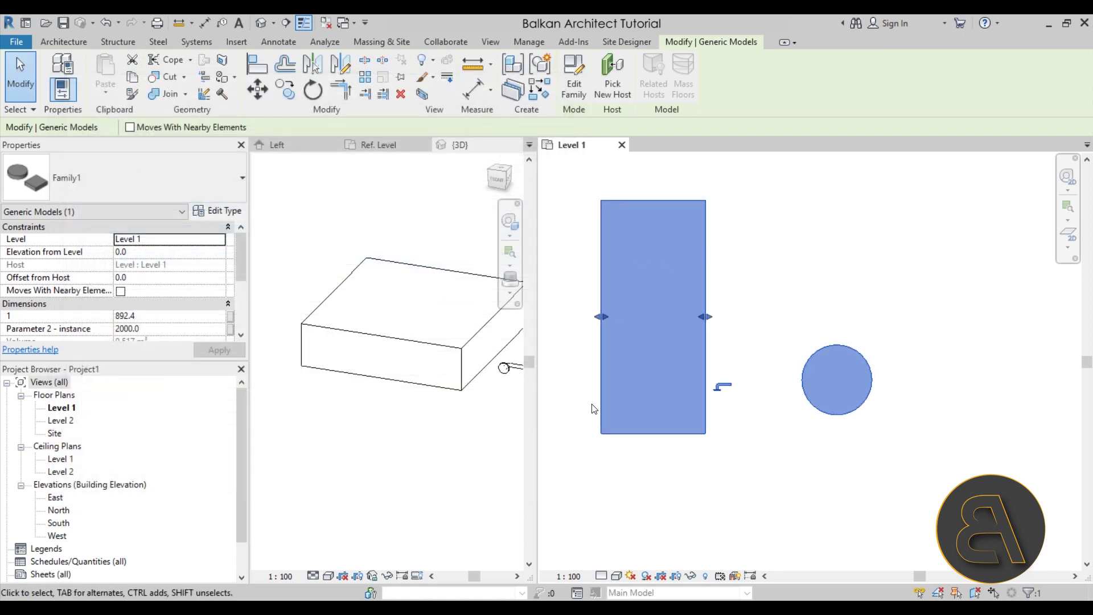
Return to the family's 3D view and check the nested handle lever by selecting it alone
{"action": "double_click", "coordinate": [724, 398]}
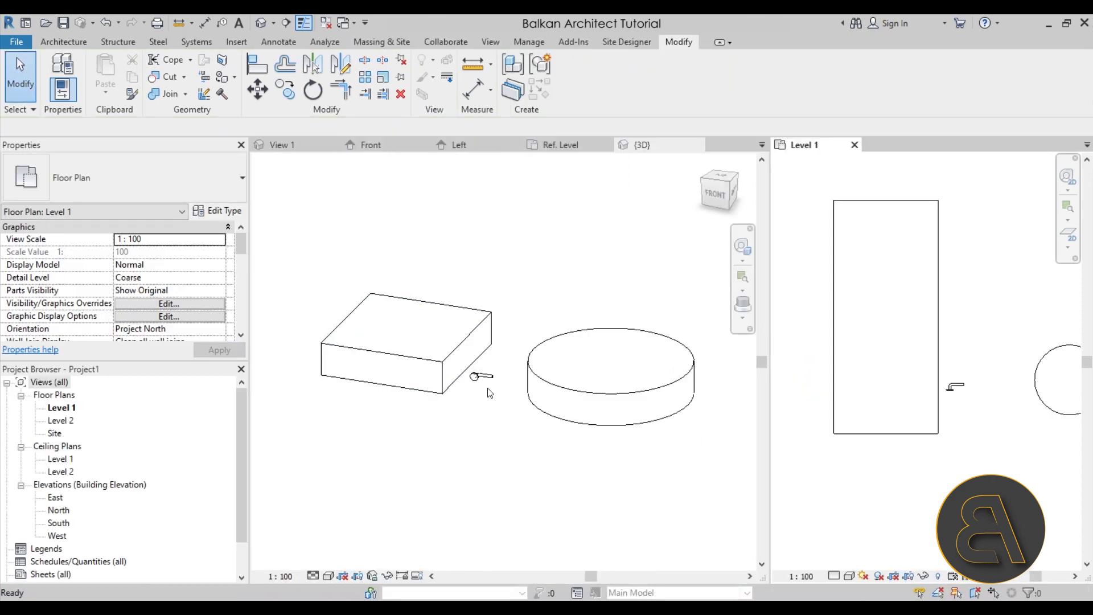
{"action": "scroll", "coordinate": [484, 379], "scroll_direction": "up", "scroll_amount": 2}
{"action": "left_click", "coordinate": [478, 371]}
{"action": "left_click", "coordinate": [480, 373]}
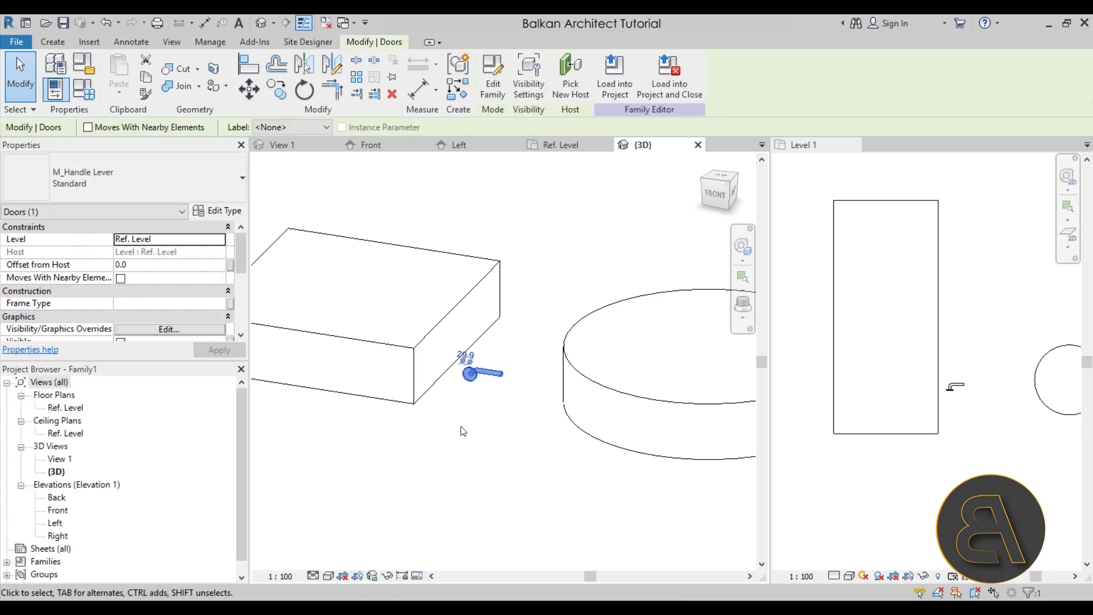
{"action": "left_click", "coordinate": [511, 429]}
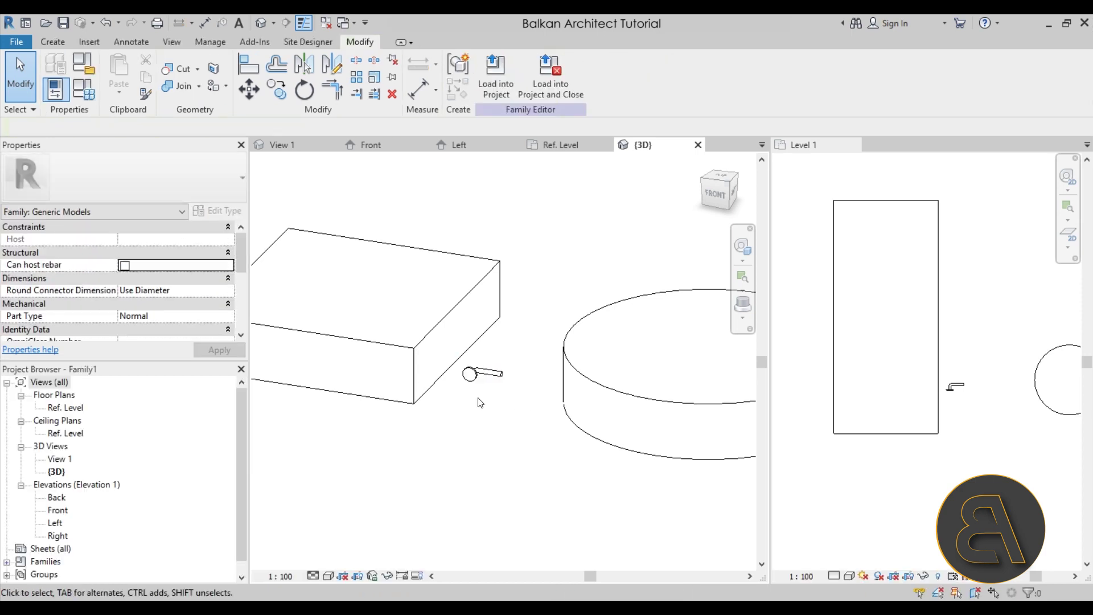
Add an instance family parameter named "handle material" of type Material, grouped under Materials and Finishes
{"action": "left_click", "coordinate": [90, 91]}
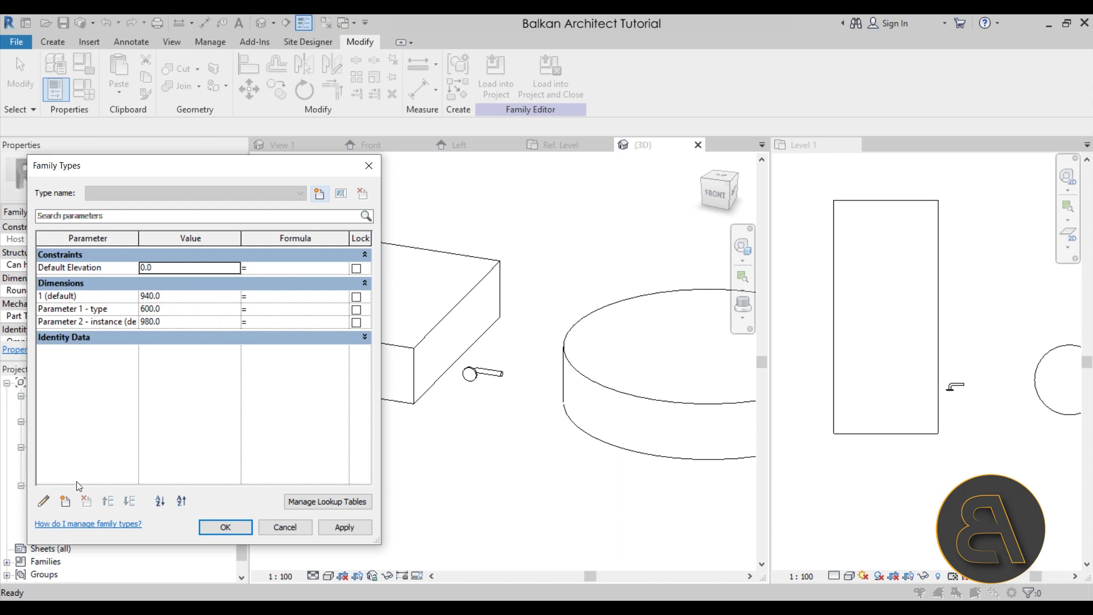
{"action": "left_click", "coordinate": [65, 501]}
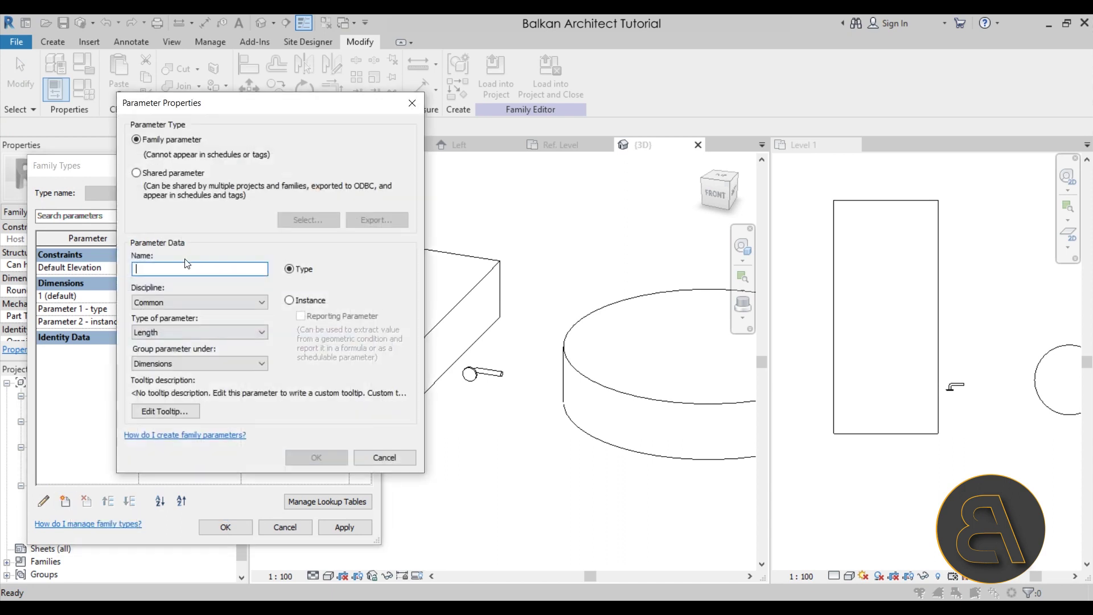
{"action": "type", "text": "handle material"}
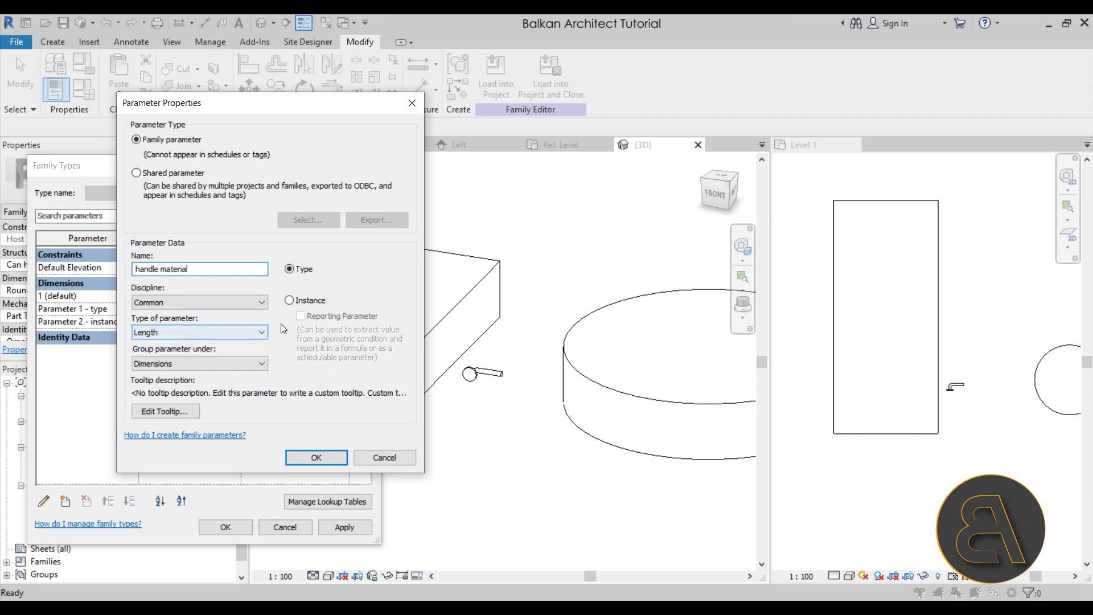
{"action": "left_click", "coordinate": [289, 300]}
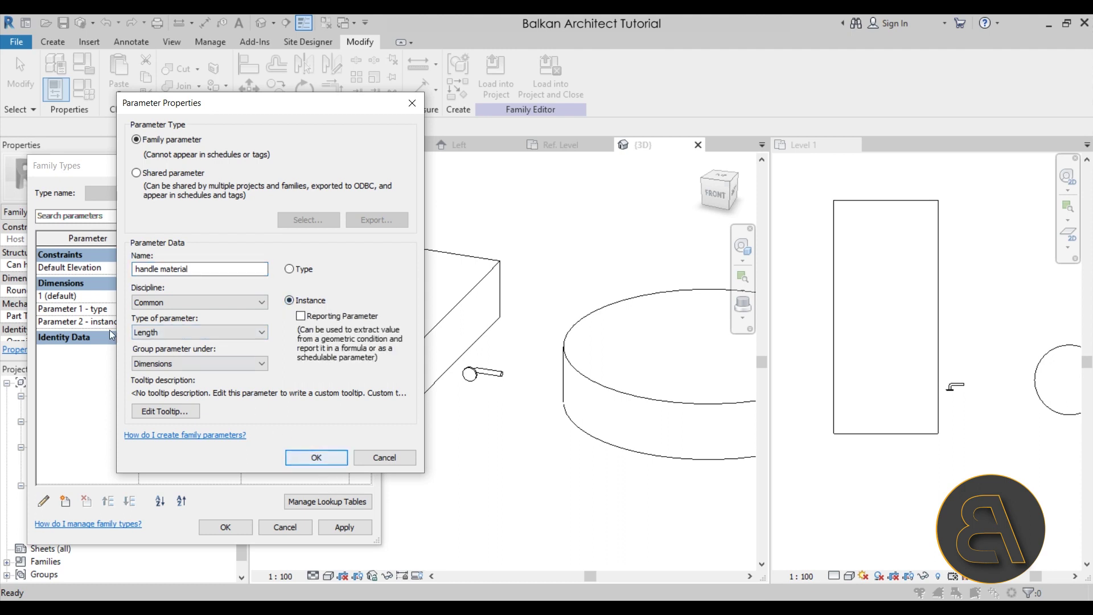
{"action": "left_click", "coordinate": [163, 336]}
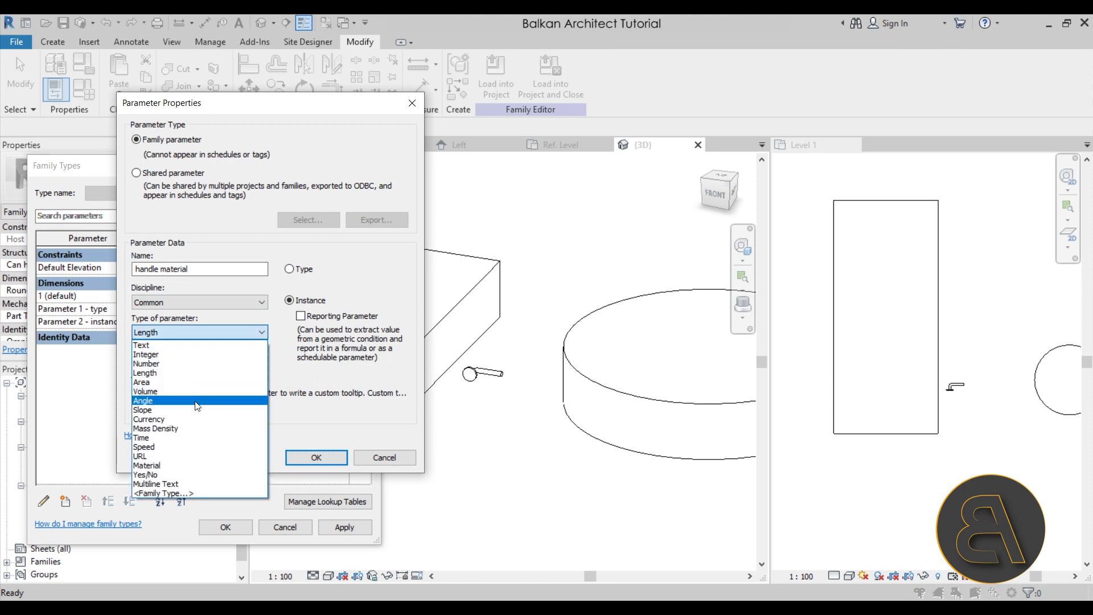
{"action": "left_click", "coordinate": [161, 466]}
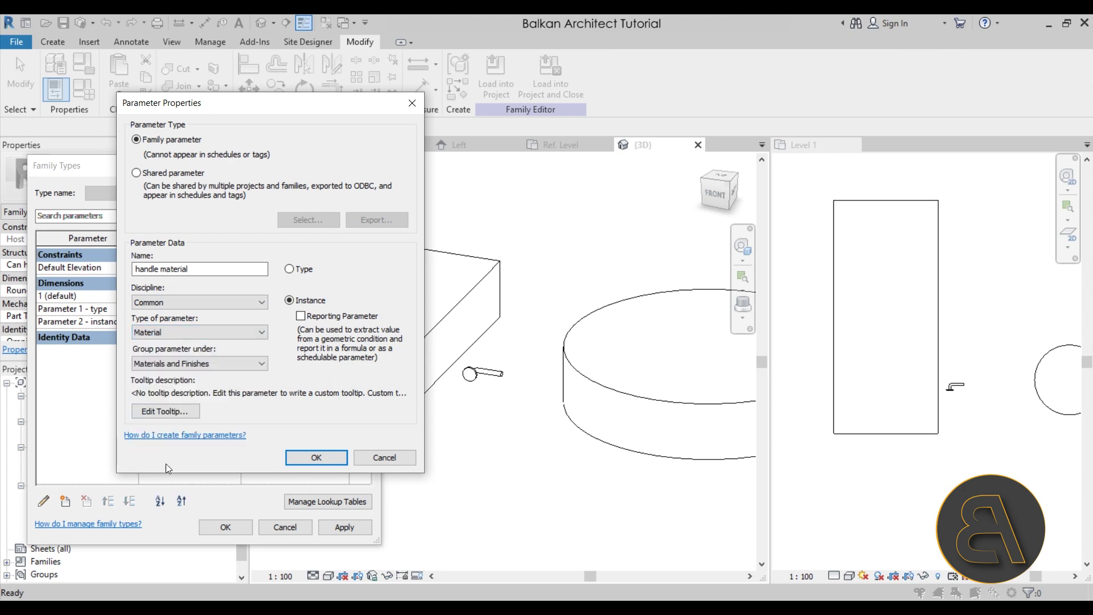
{"action": "left_click", "coordinate": [298, 459]}
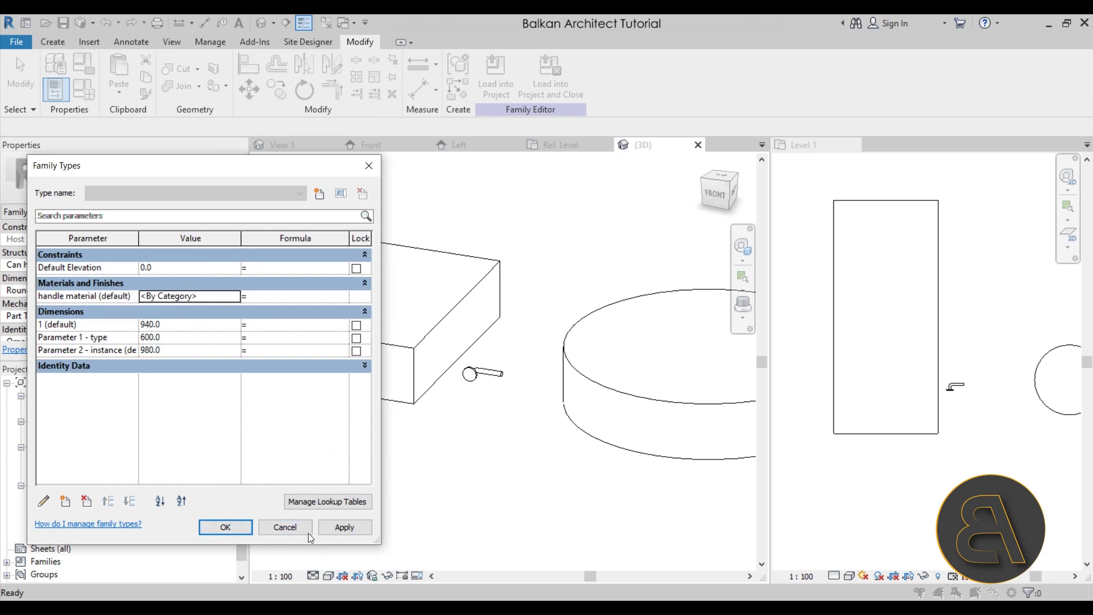
{"action": "left_click", "coordinate": [244, 531]}
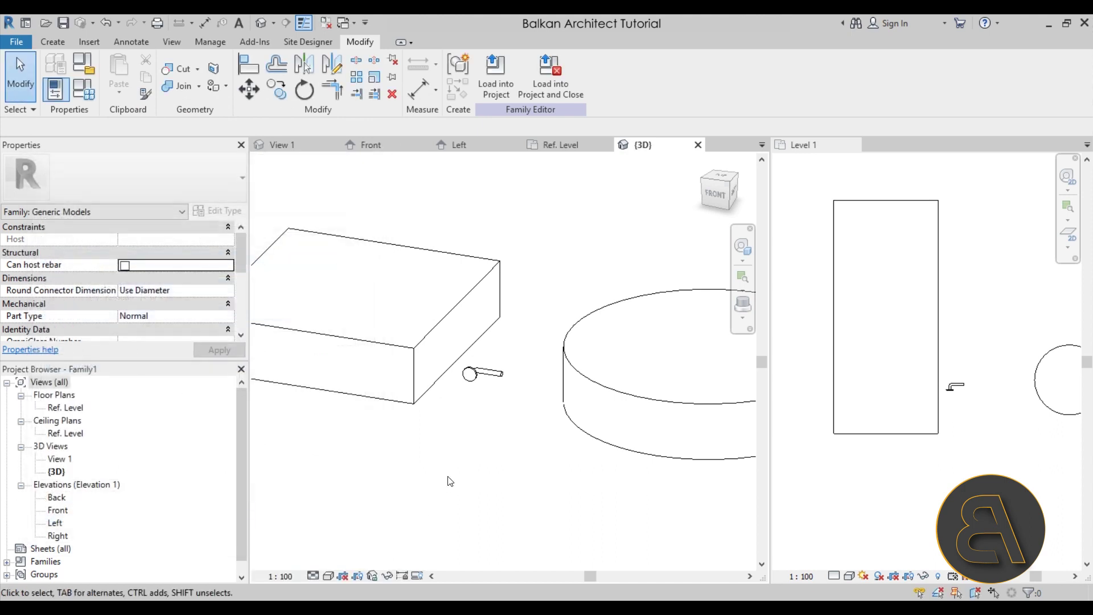
Associate the nested handle lever's Material type parameter with the "handle material" family parameter
{"action": "left_click", "coordinate": [477, 373]}
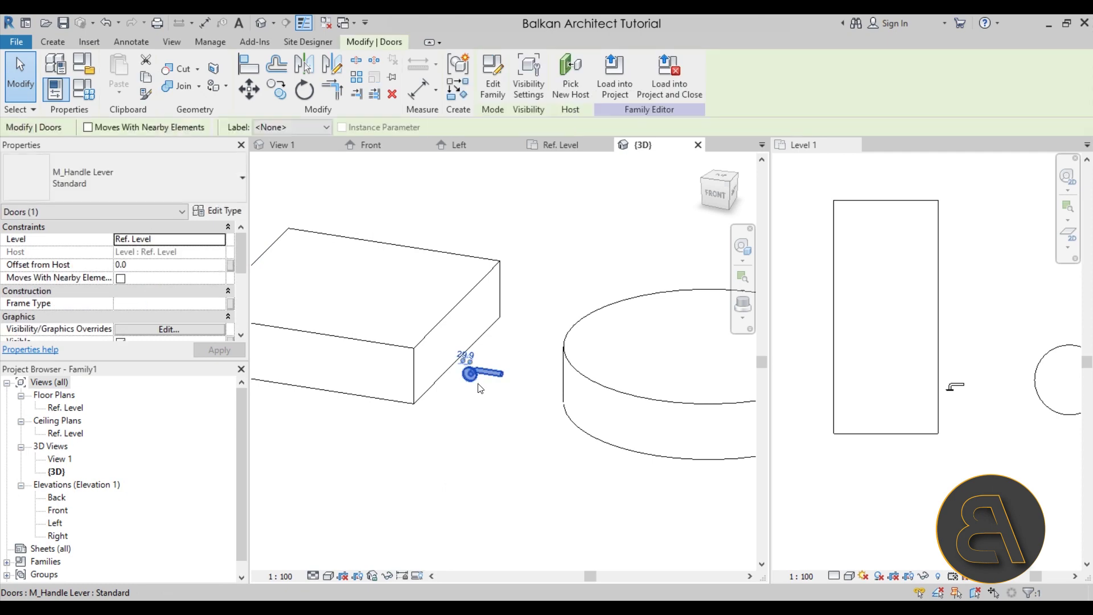
{"action": "left_click", "coordinate": [217, 212]}
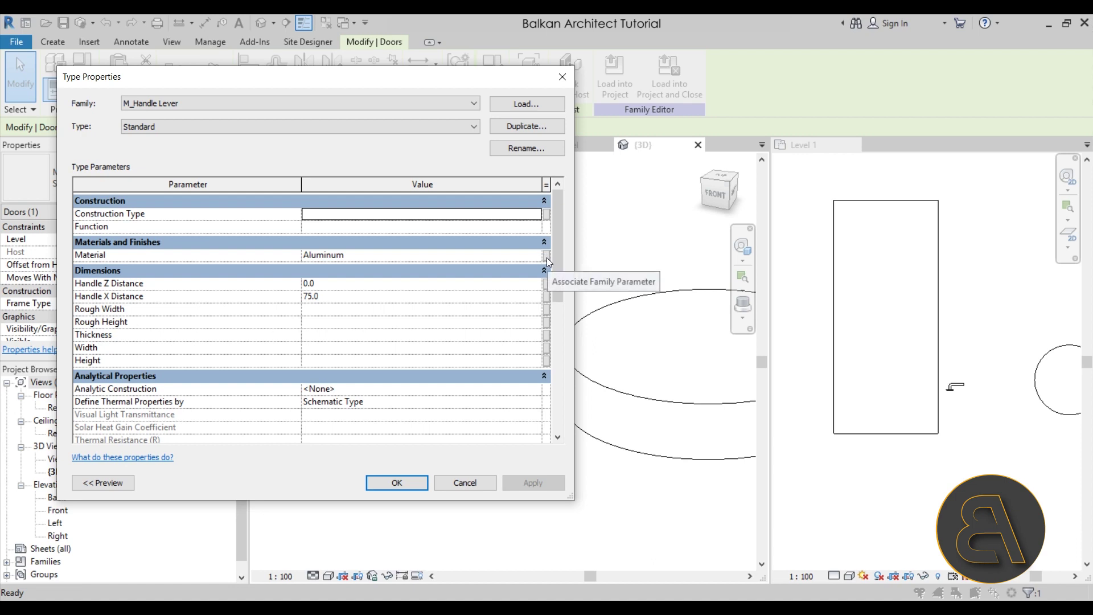
{"action": "left_click", "coordinate": [391, 258]}
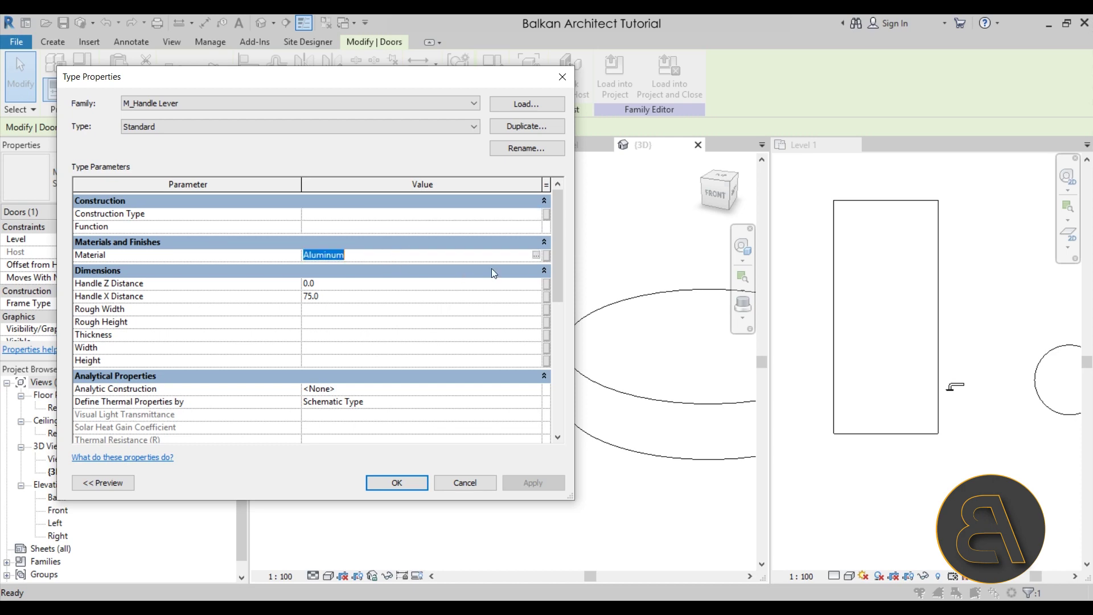
{"action": "left_click", "coordinate": [543, 271]}
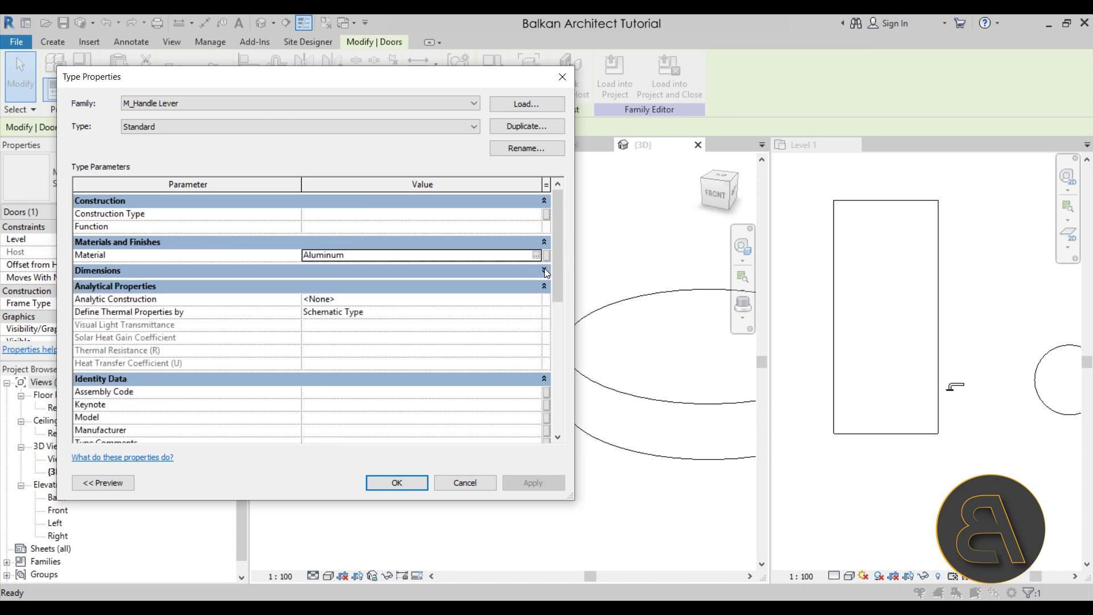
{"action": "left_click", "coordinate": [545, 271]}
{"action": "left_click", "coordinate": [546, 257]}
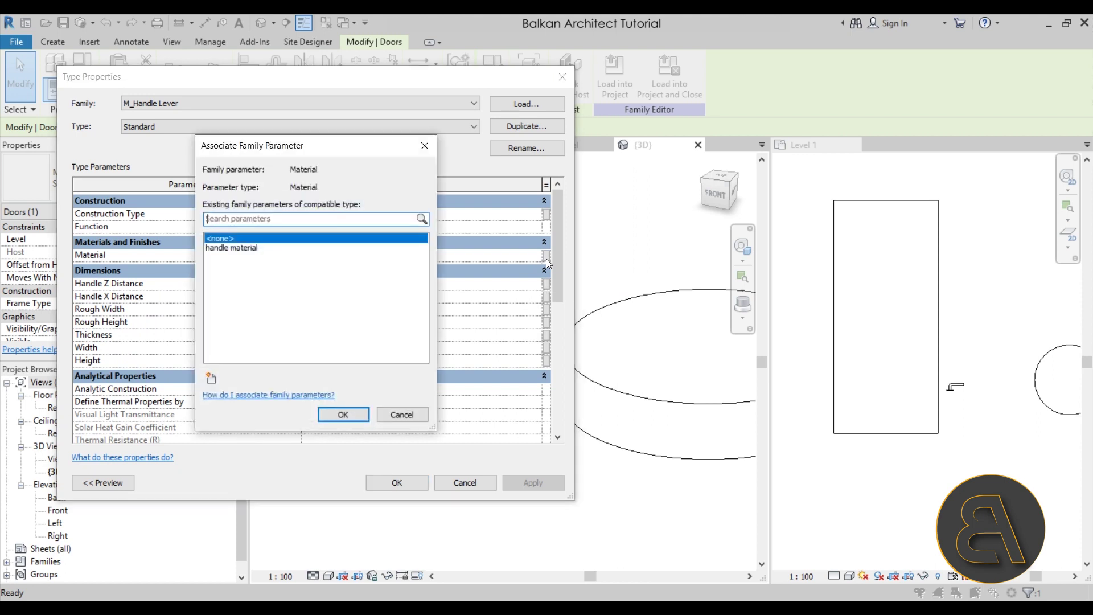
{"action": "left_click", "coordinate": [232, 249]}
{"action": "left_click", "coordinate": [344, 417]}
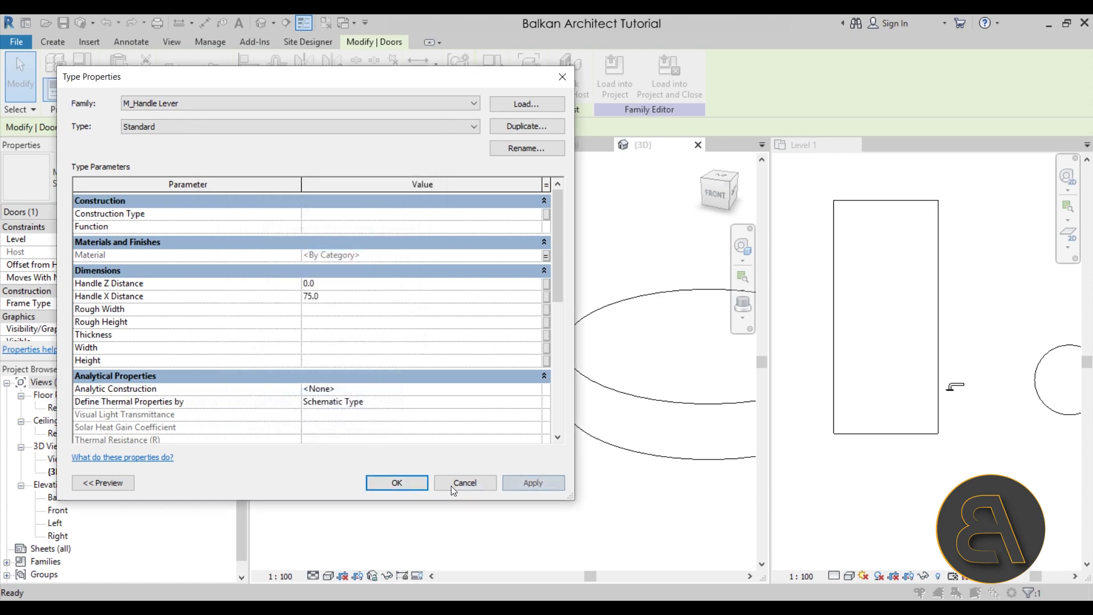
{"action": "left_click", "coordinate": [405, 483]}
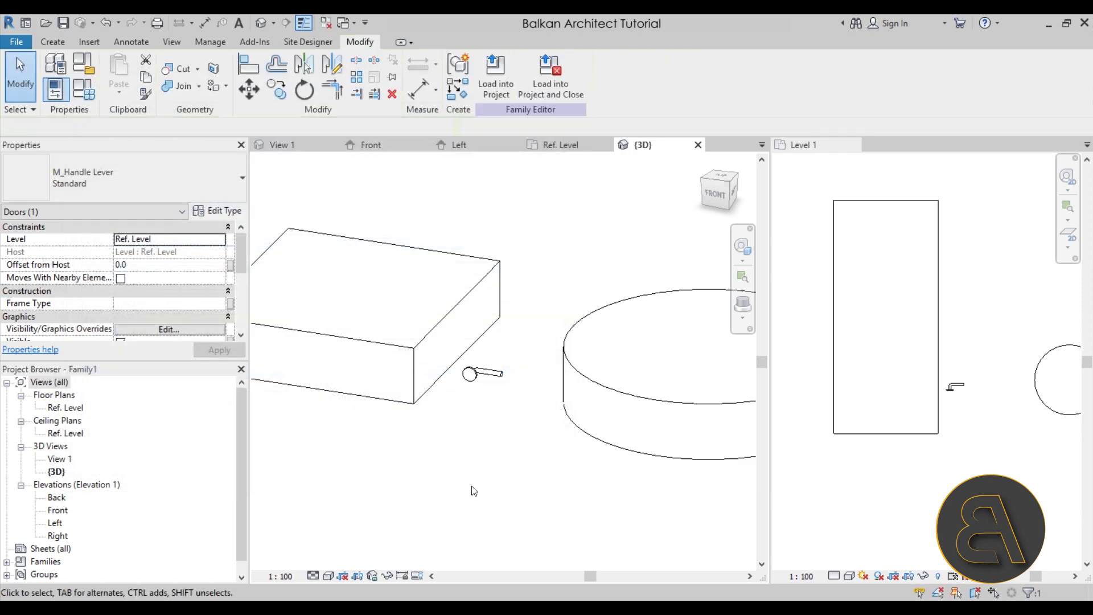
Check the family's parameter list for the "handle material" entry, leaving its values as they are
{"action": "left_click", "coordinate": [475, 376]}
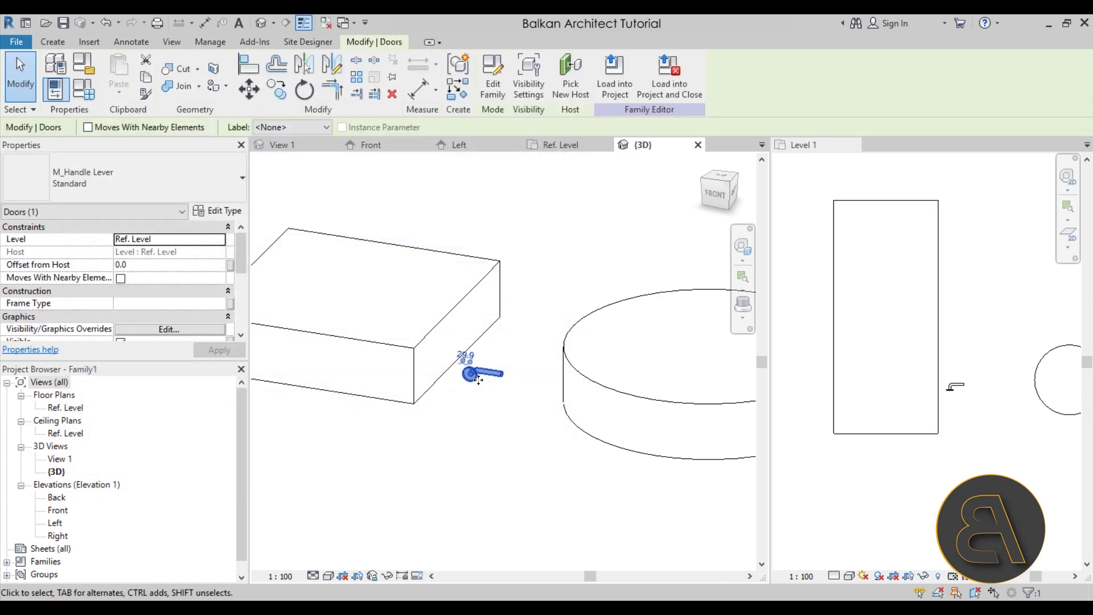
{"action": "left_click", "coordinate": [93, 97]}
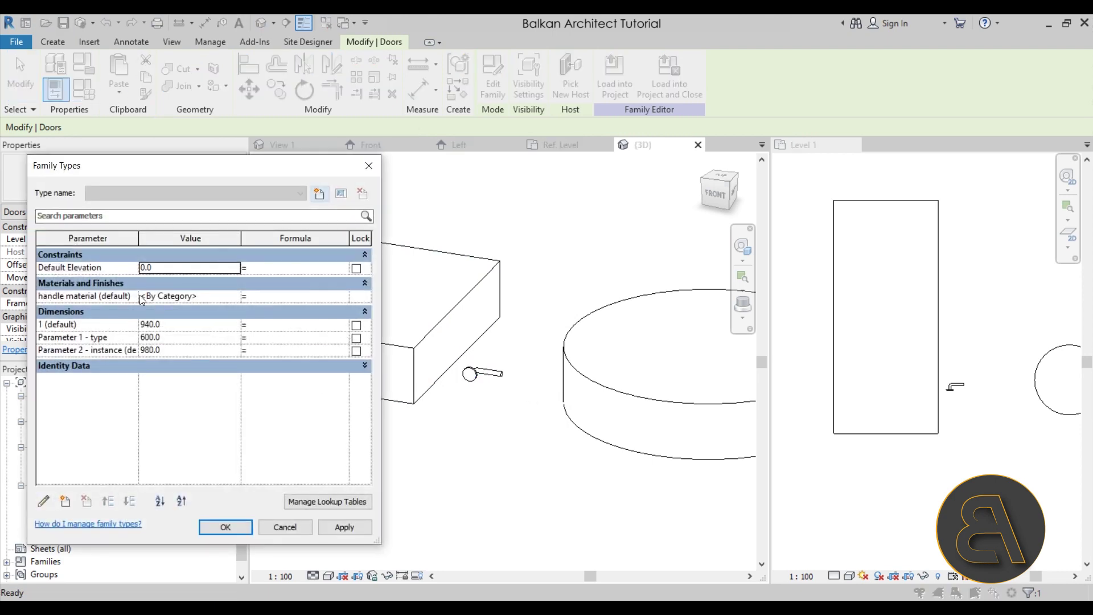
{"action": "left_click", "coordinate": [284, 528]}
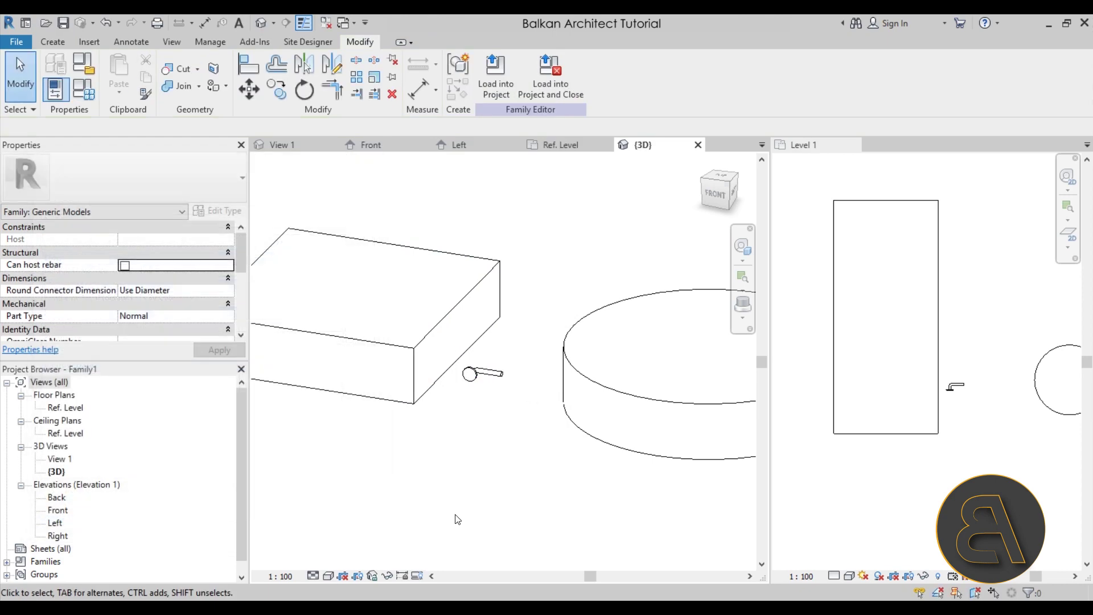
Load the family with the linked handle material into the project, overwriting the existing version, and enlarge the Level 1 view
{"action": "left_click", "coordinate": [952, 392]}
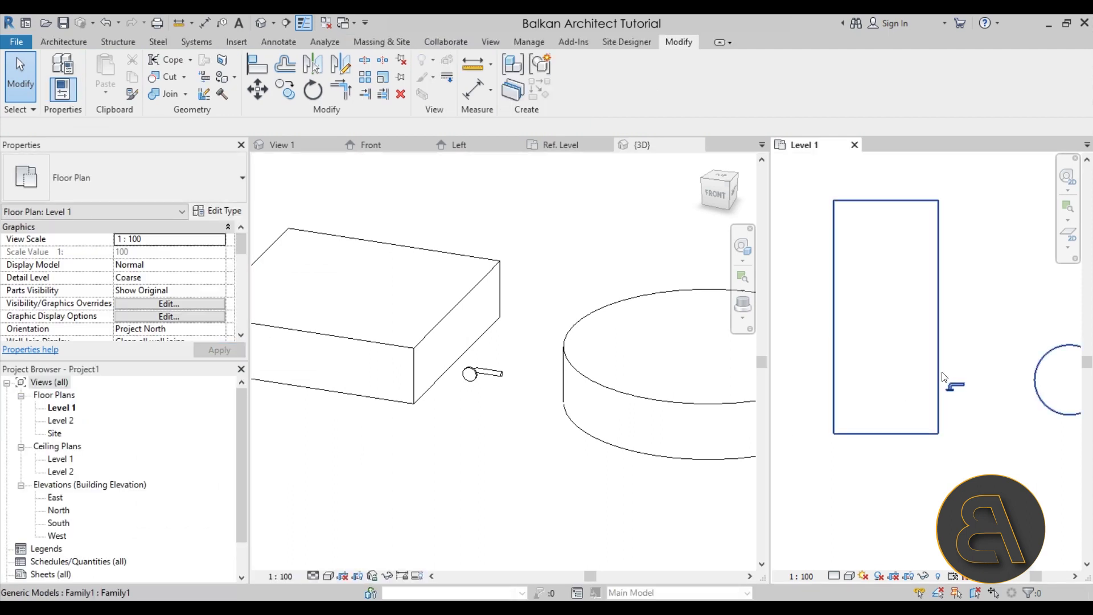
{"action": "left_click", "coordinate": [450, 382]}
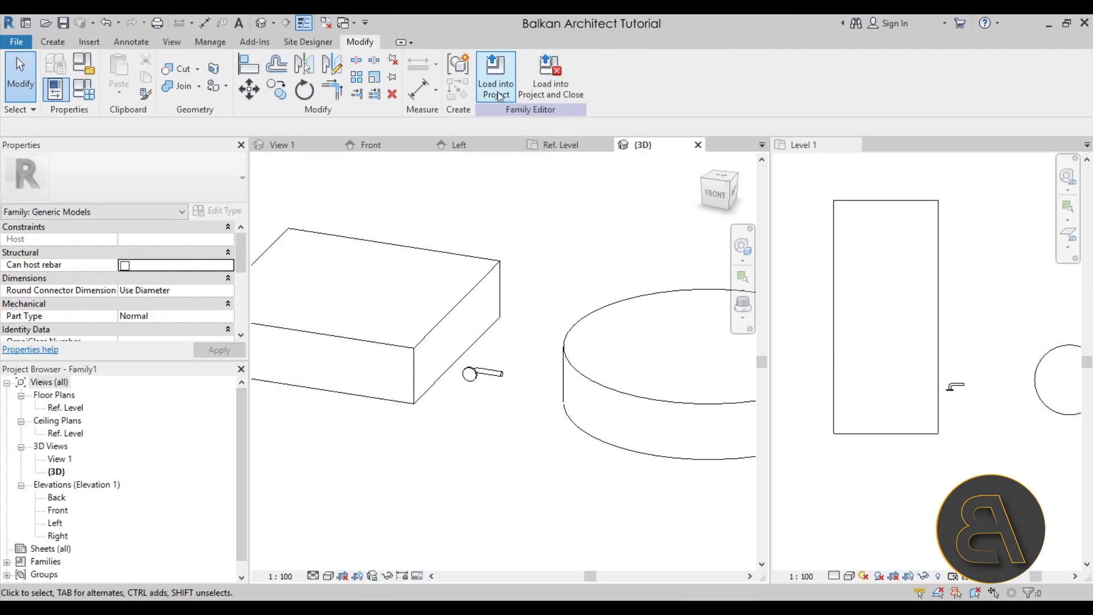
{"action": "left_click", "coordinate": [495, 71]}
{"action": "key", "text": "Return"}
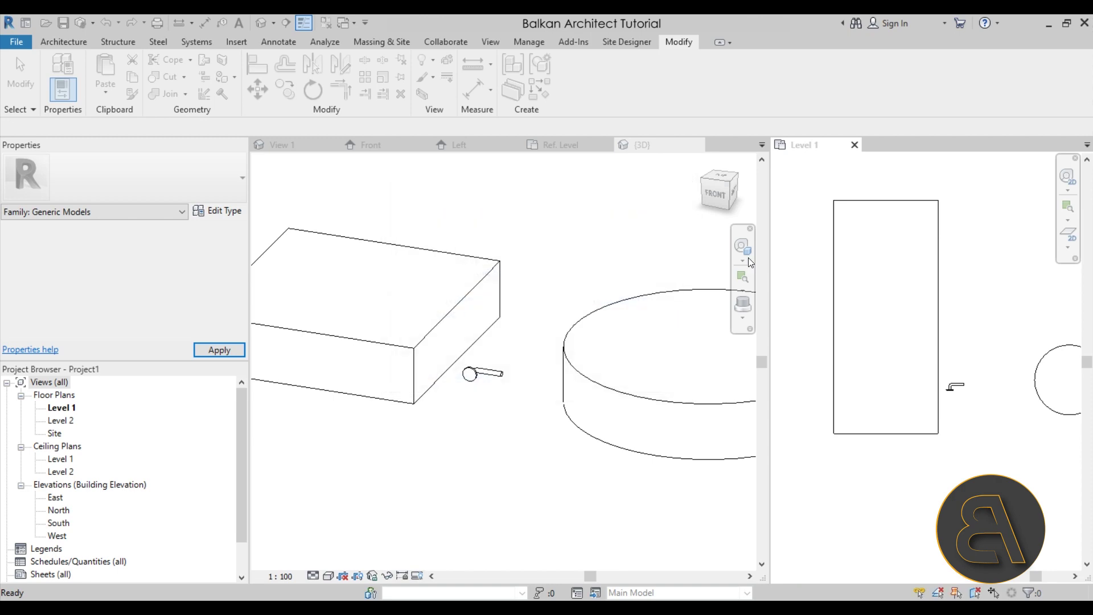
{"action": "left_click_drag", "start_coordinate": [770, 262], "coordinate": [379, 261]}
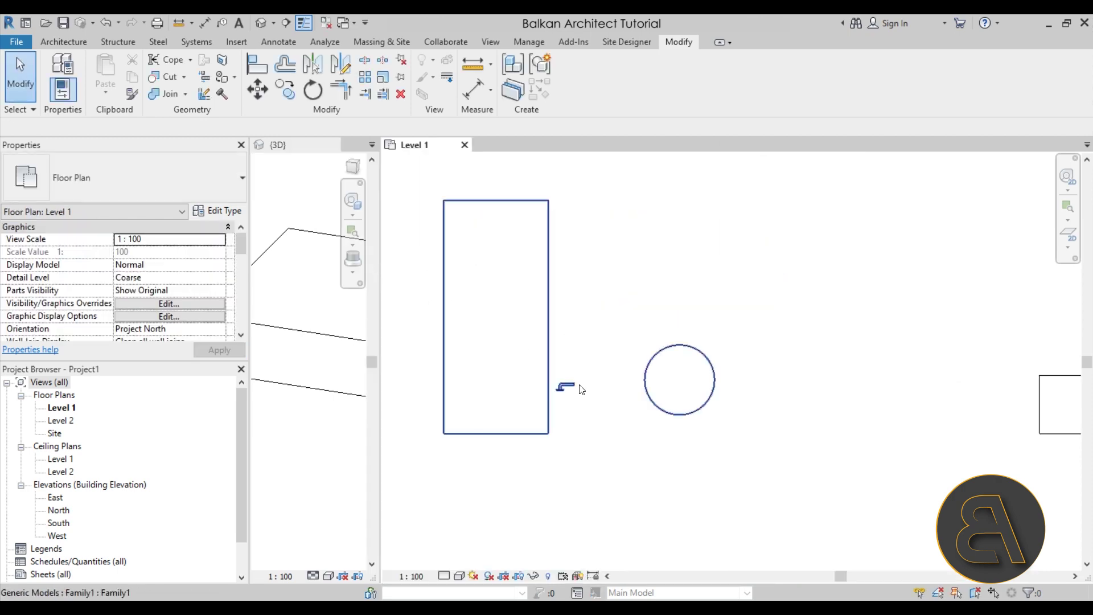
Select the family instance in Level 1 and check its type and instance properties for the handle material parameter
{"action": "left_click", "coordinate": [478, 347]}
{"action": "left_click", "coordinate": [228, 211]}
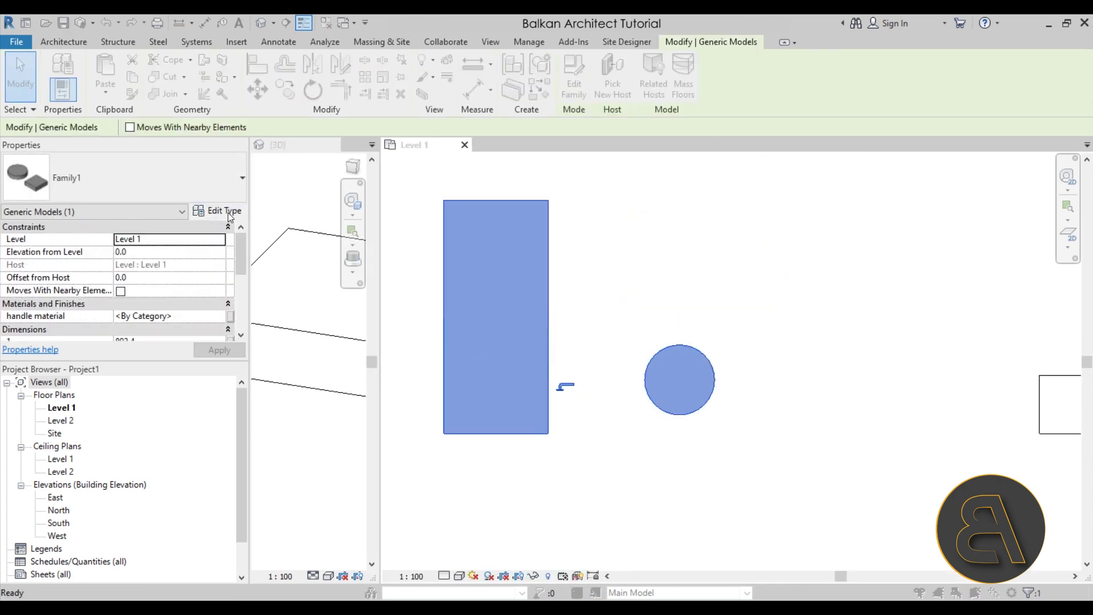
{"action": "left_click", "coordinate": [456, 477]}
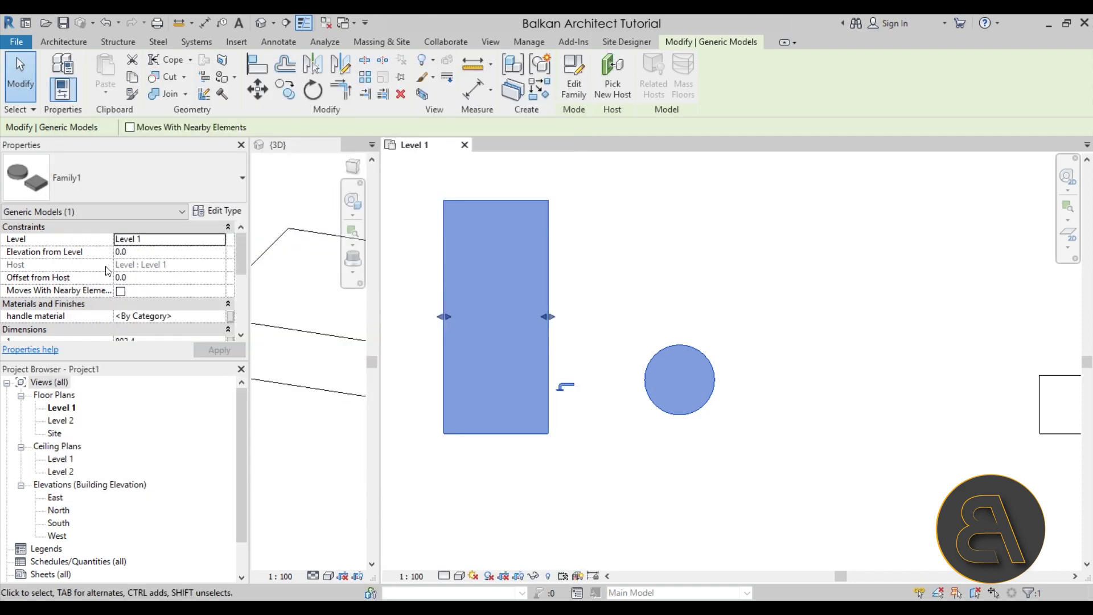
{"action": "scroll", "coordinate": [107, 269], "scroll_direction": "down", "scroll_amount": 2}
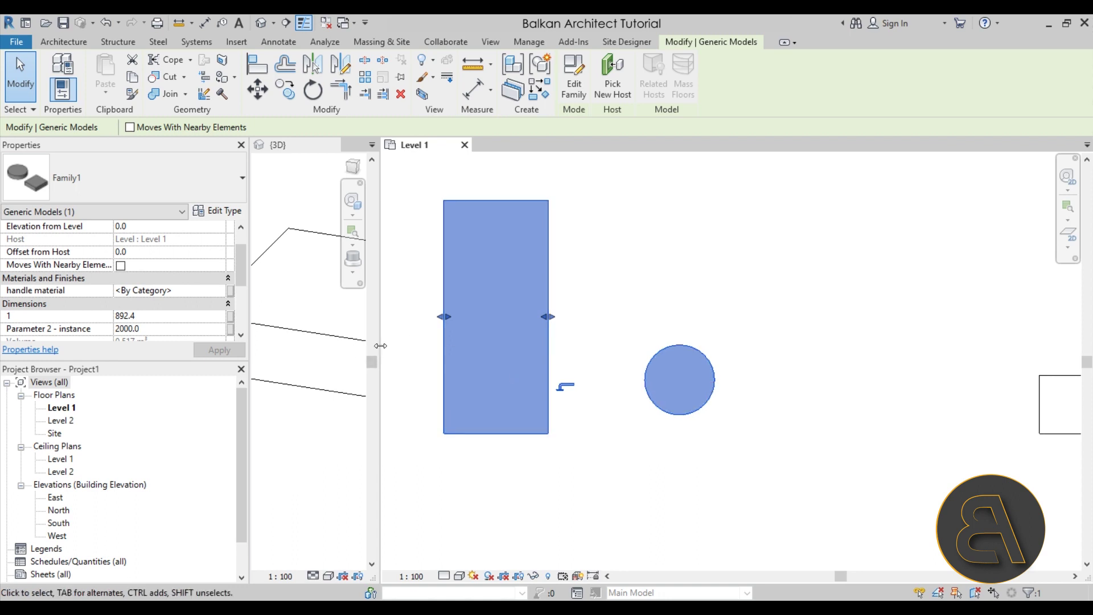
Return to the family's 3D view and create a family type named "Type 1", keeping its Parameter 1 - type value
{"action": "left_click_drag", "start_coordinate": [380, 345], "coordinate": [669, 332]}
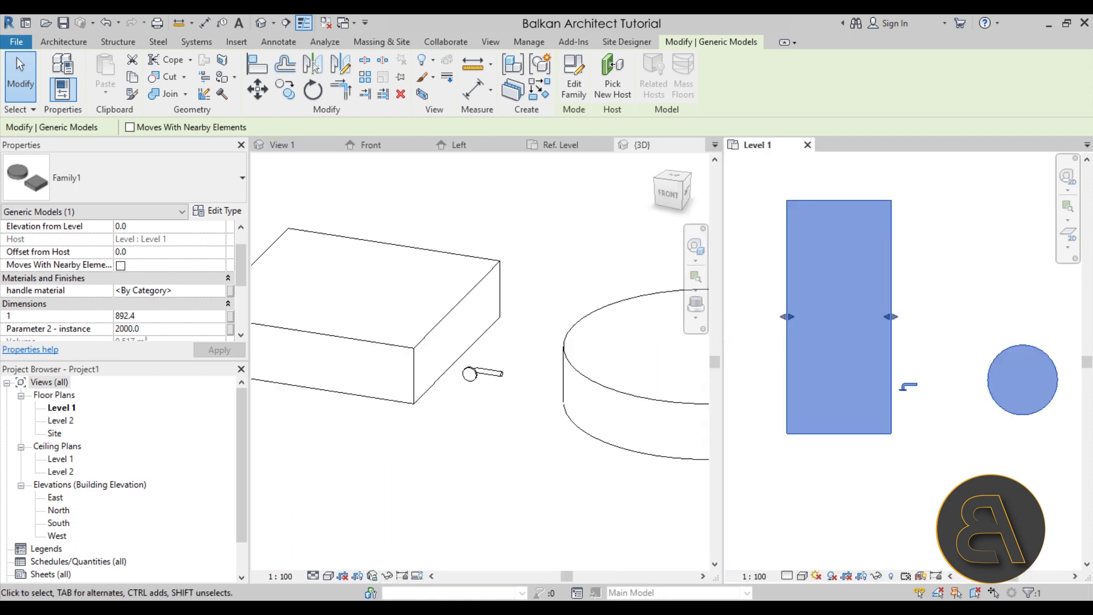
{"action": "key", "text": "ctrl+Tab"}
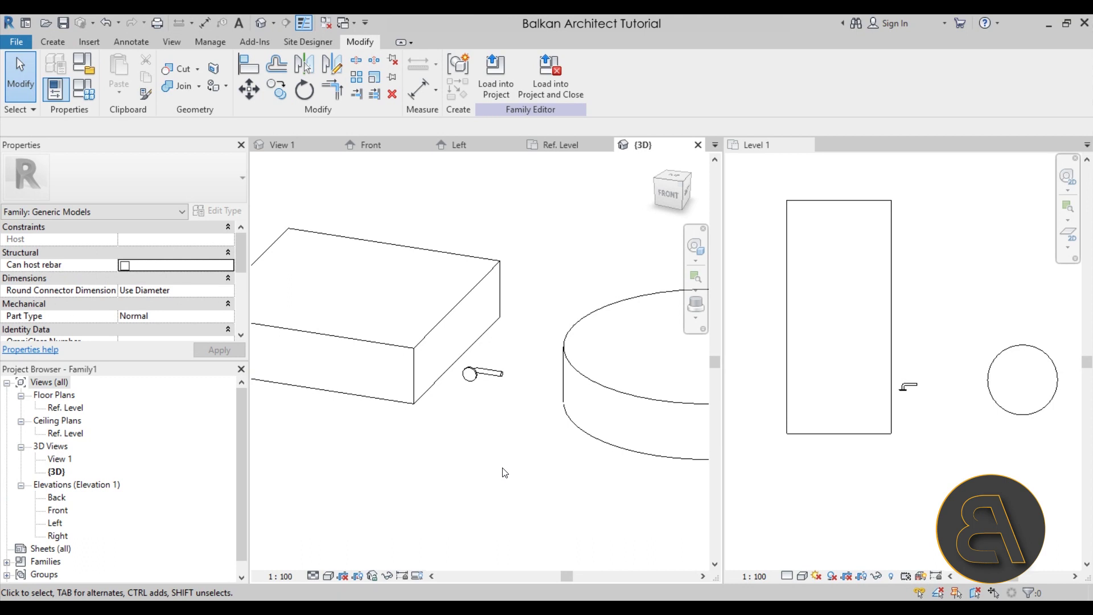
{"action": "scroll", "coordinate": [387, 444], "scroll_direction": "down", "scroll_amount": 3}
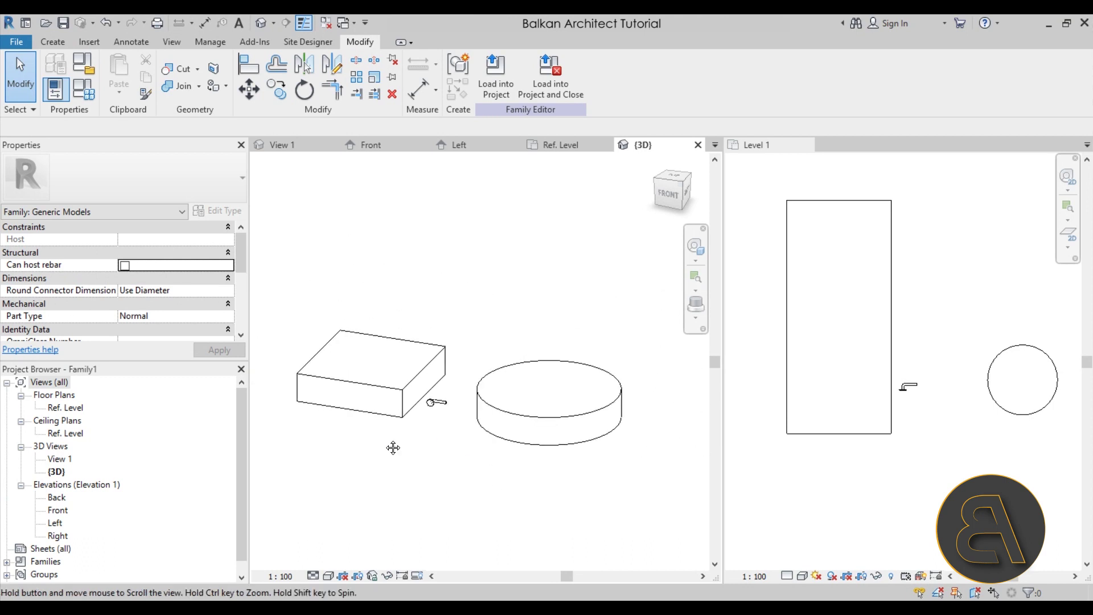
{"action": "left_click", "coordinate": [79, 93]}
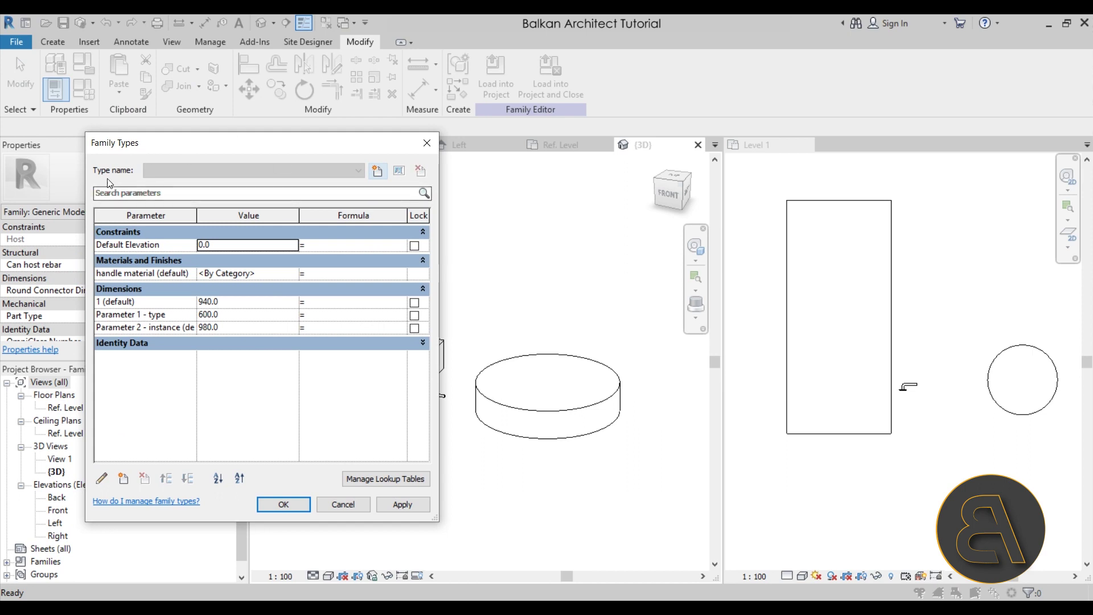
{"action": "left_click", "coordinate": [377, 171]}
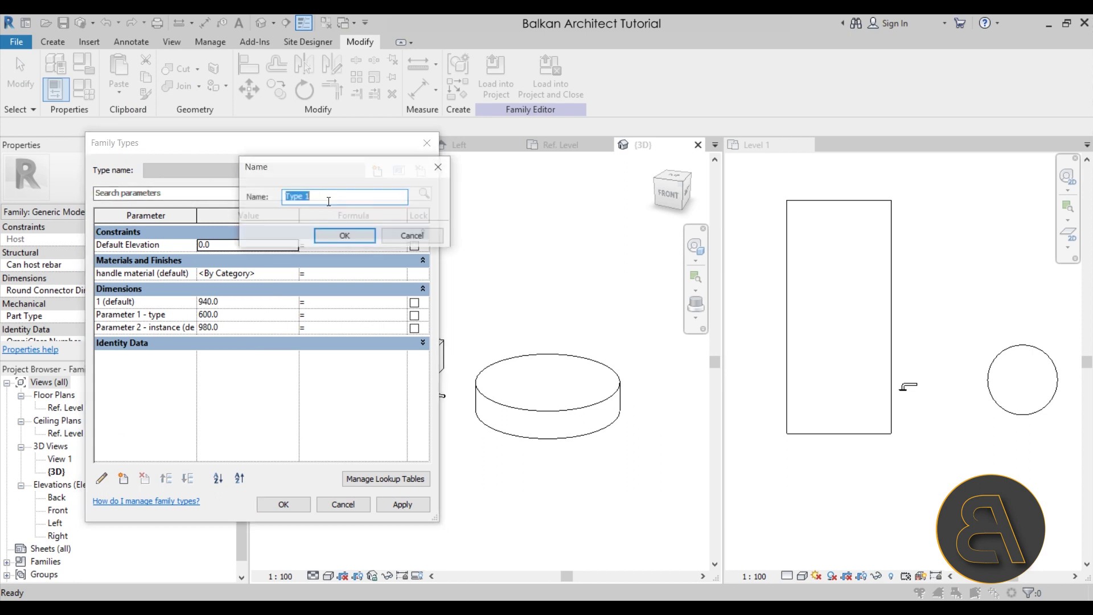
{"action": "left_click", "coordinate": [342, 235]}
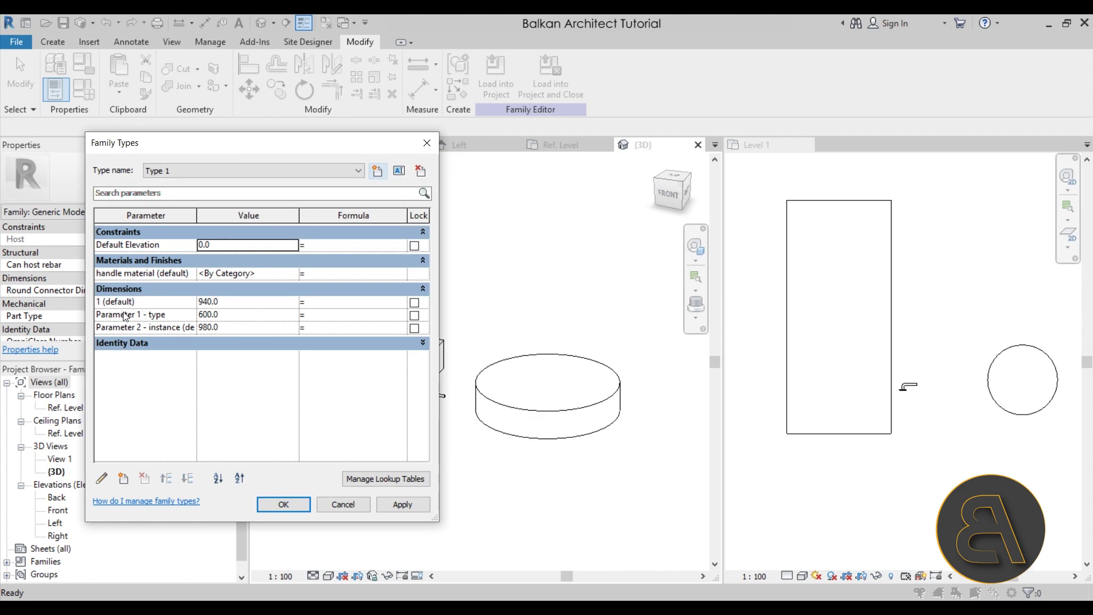
{"action": "left_click", "coordinate": [232, 312]}
{"action": "left_click", "coordinate": [251, 363]}
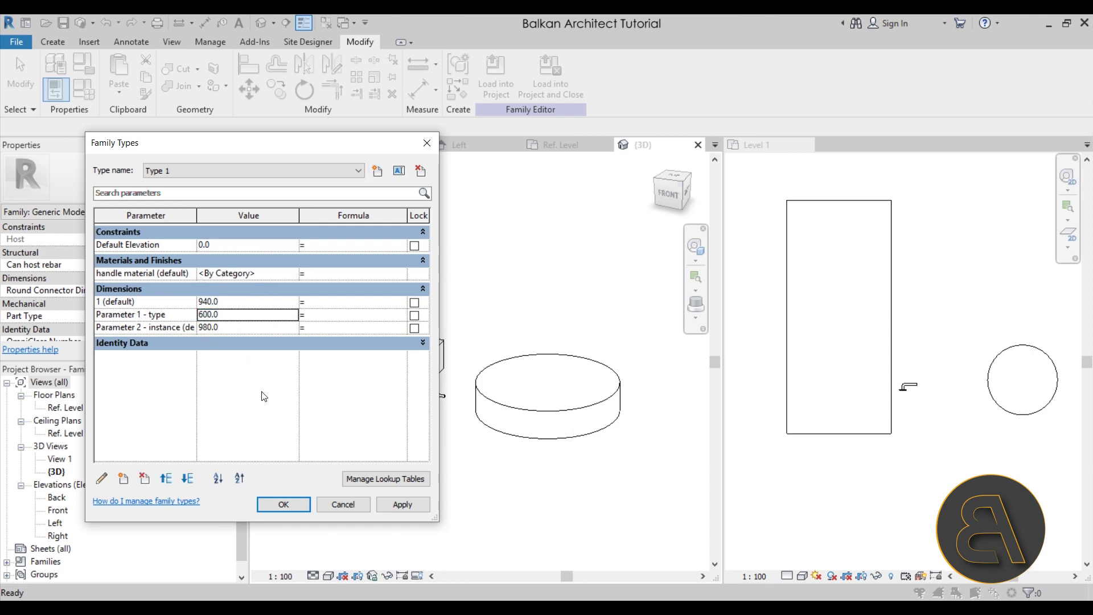
Set the handle material of Type 1 to Aluminum
{"action": "left_click", "coordinate": [292, 274]}
{"action": "left_click", "coordinate": [293, 275]}
{"action": "double_click", "coordinate": [300, 265]}
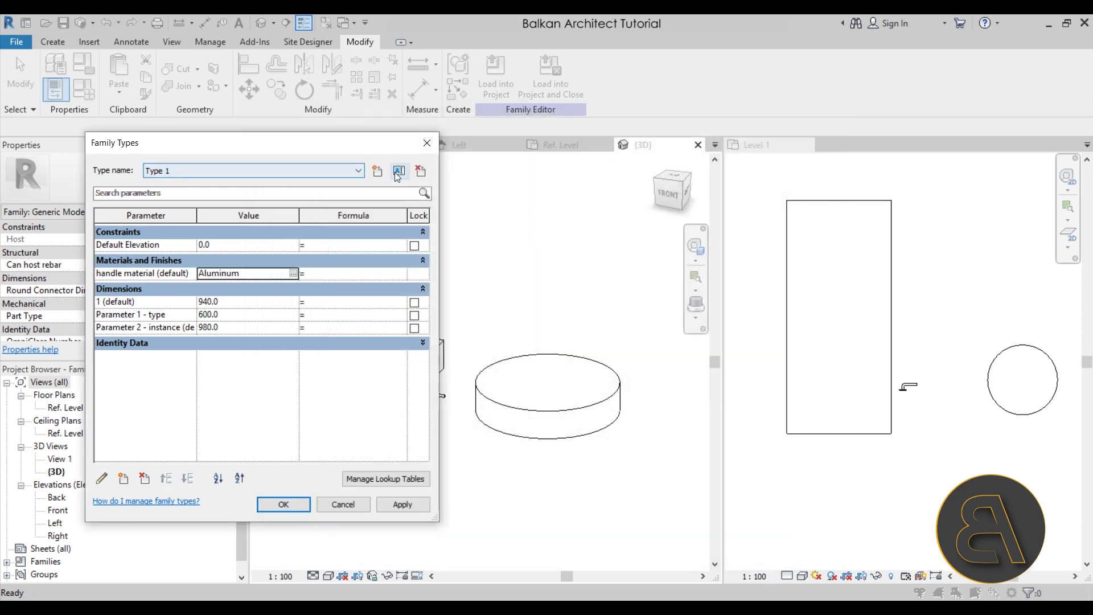
Create a second family type named "Type 2"
{"action": "left_click", "coordinate": [378, 172]}
{"action": "left_click", "coordinate": [318, 201]}
{"action": "left_click", "coordinate": [345, 235]}
Try to enter "wood" directly as the handle material of Type 2
{"action": "left_click", "coordinate": [284, 273]}
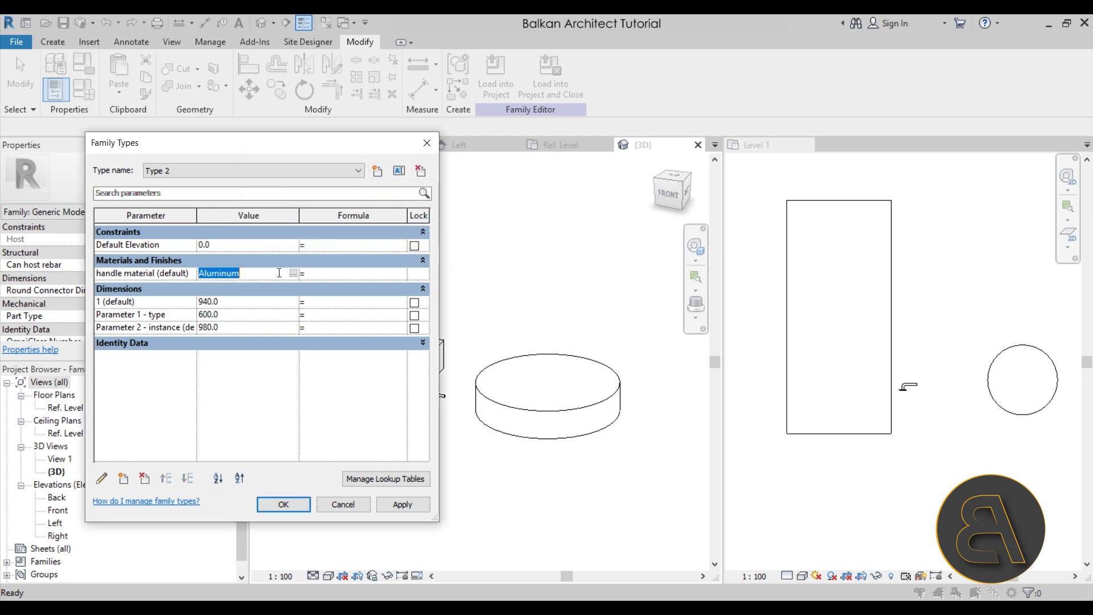
{"action": "type", "text": "wood"}
{"action": "left_click", "coordinate": [289, 397]}
{"action": "left_click", "coordinate": [630, 315]}
Search the material library for "wood" and assign Ash as the handle material of Type 2
{"action": "left_click", "coordinate": [295, 272]}
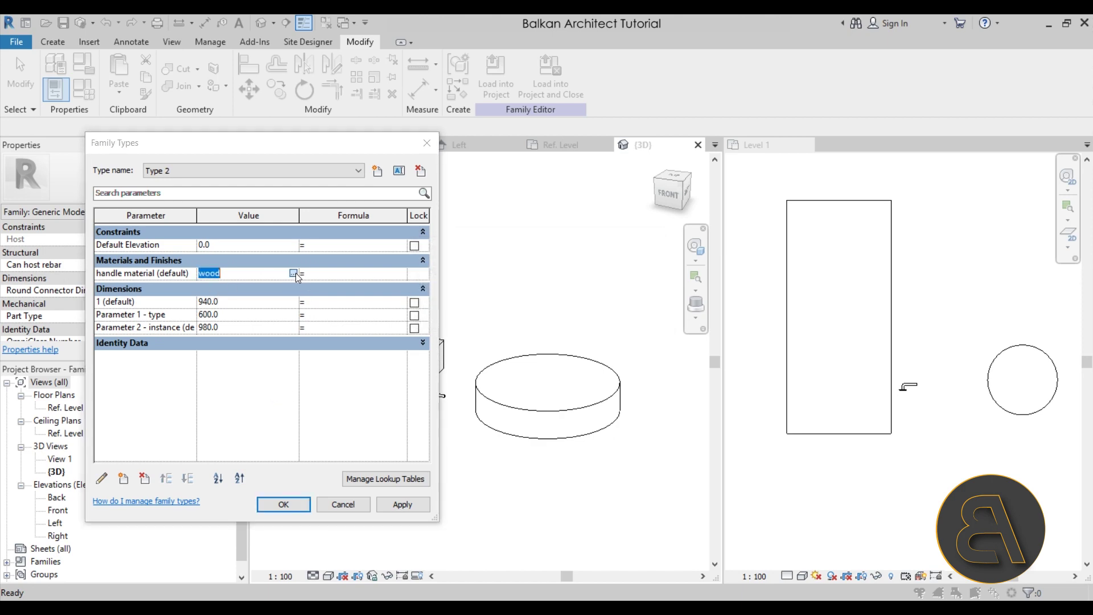
{"action": "type", "text": "wood"}
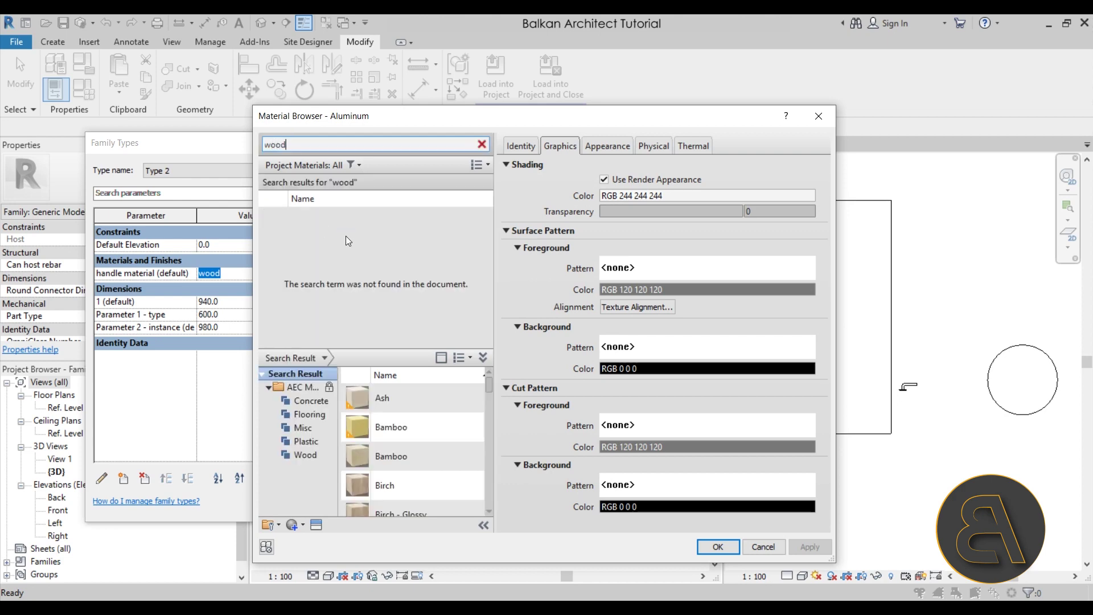
{"action": "left_click", "coordinate": [461, 398]}
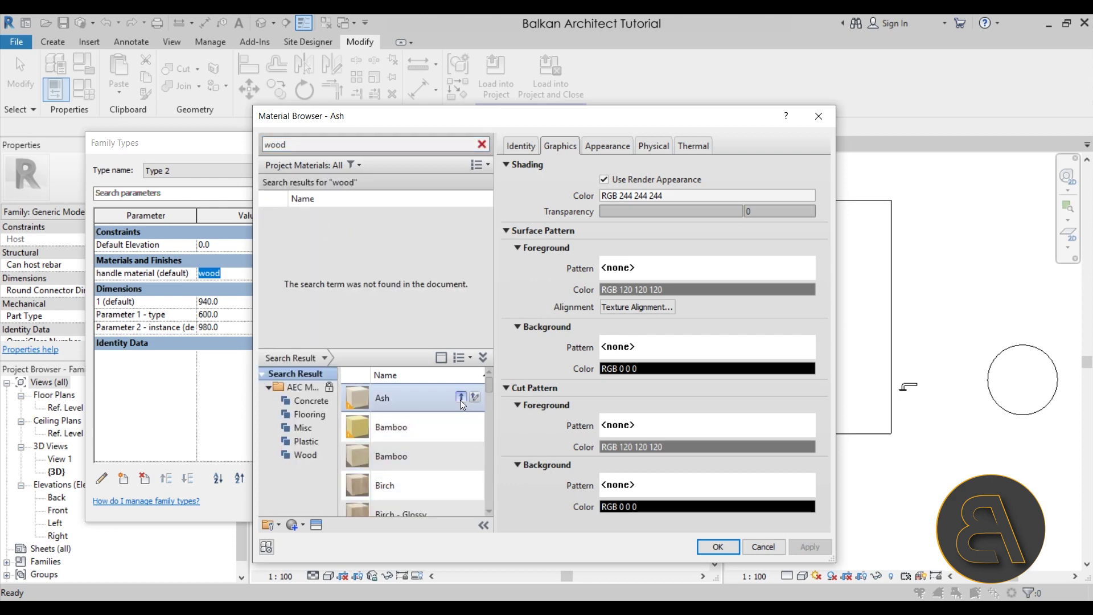
{"action": "left_click", "coordinate": [716, 547]}
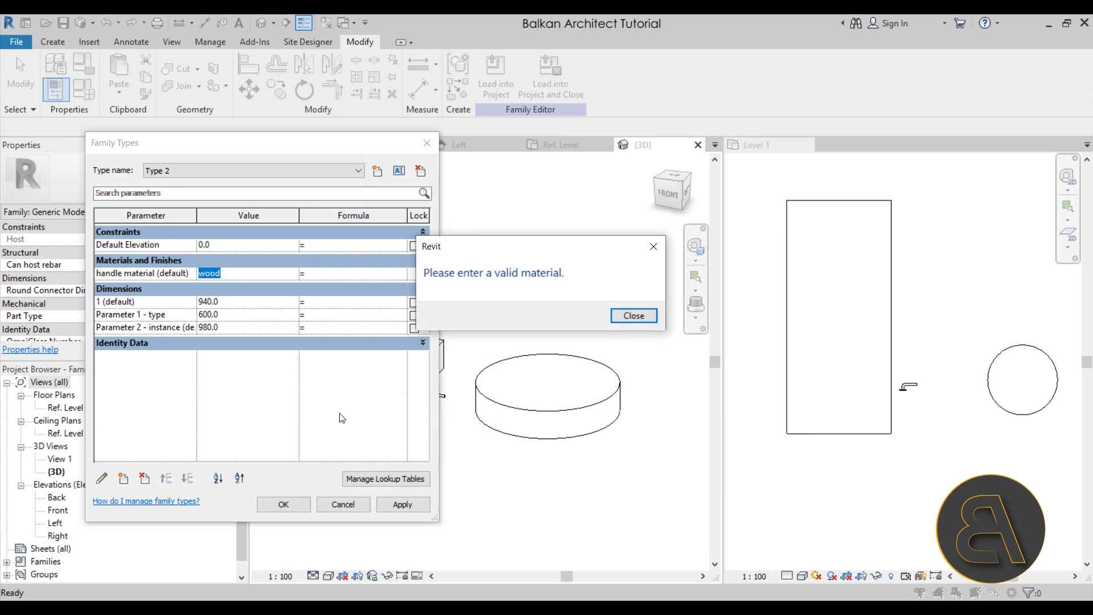
{"action": "left_click", "coordinate": [632, 318]}
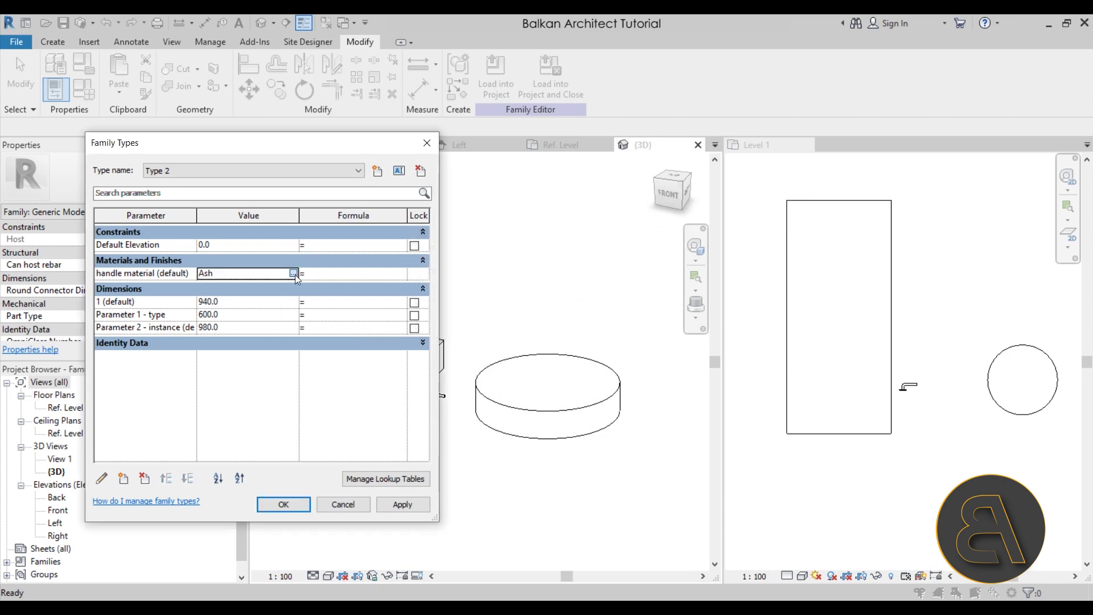
{"action": "left_click", "coordinate": [294, 274]}
{"action": "double_click", "coordinate": [337, 275]}
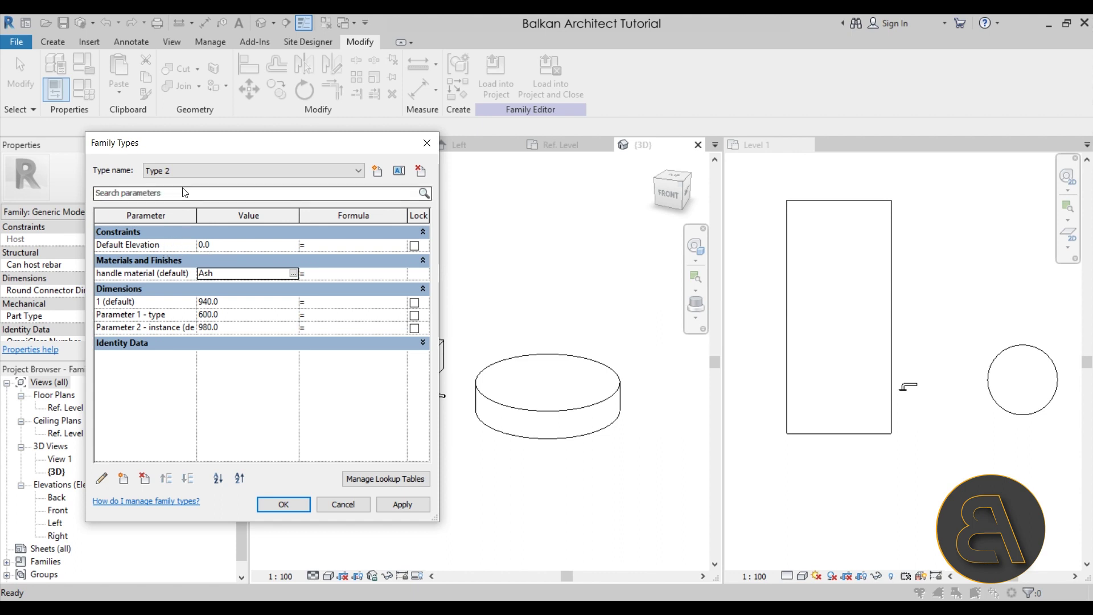
Set Type 2's Parameter 1 - type to 800 and apply the family type changes
{"action": "left_click", "coordinate": [208, 315]}
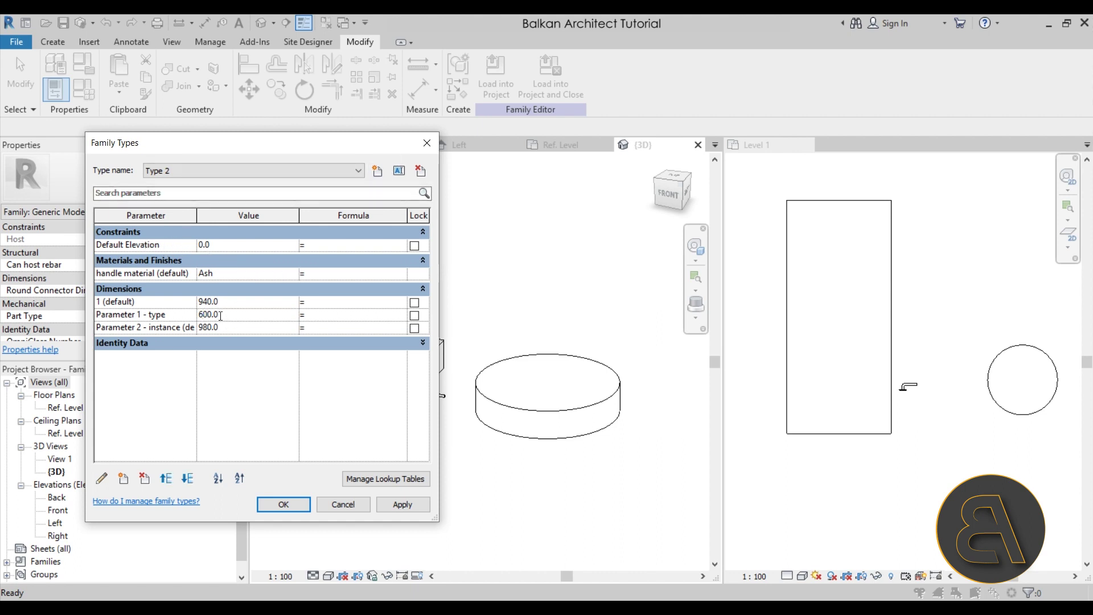
{"action": "key", "text": "BackSpace"}
{"action": "type", "text": "8"}
{"action": "left_click", "coordinate": [404, 506]}
{"action": "left_click", "coordinate": [284, 504]}
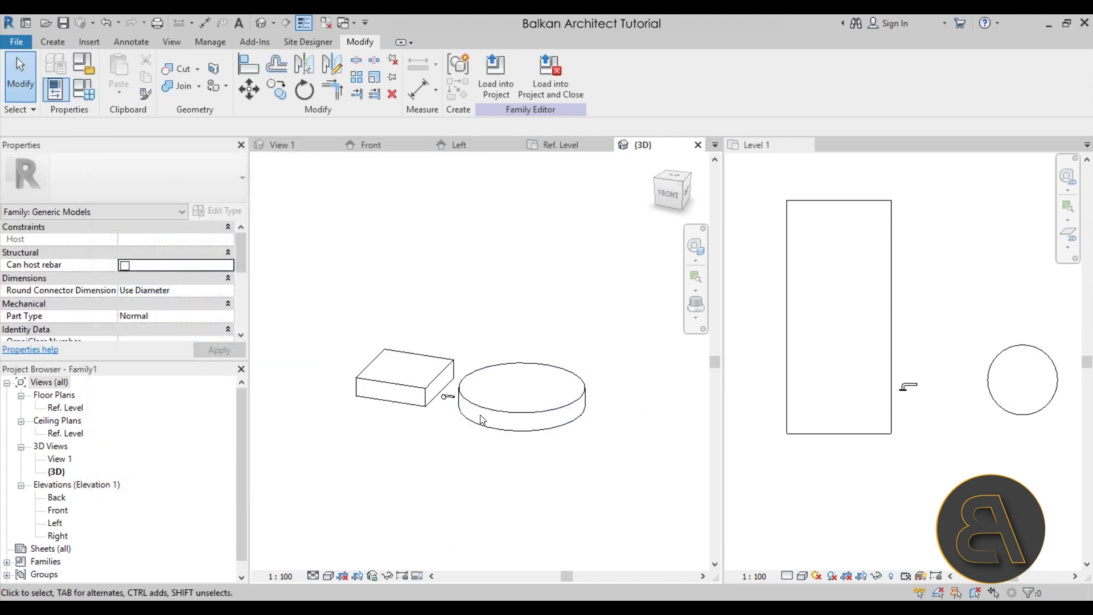
Load the updated family into the project, overwriting the existing version, and enlarge the Level 1 plan view
{"action": "left_click", "coordinate": [499, 93]}
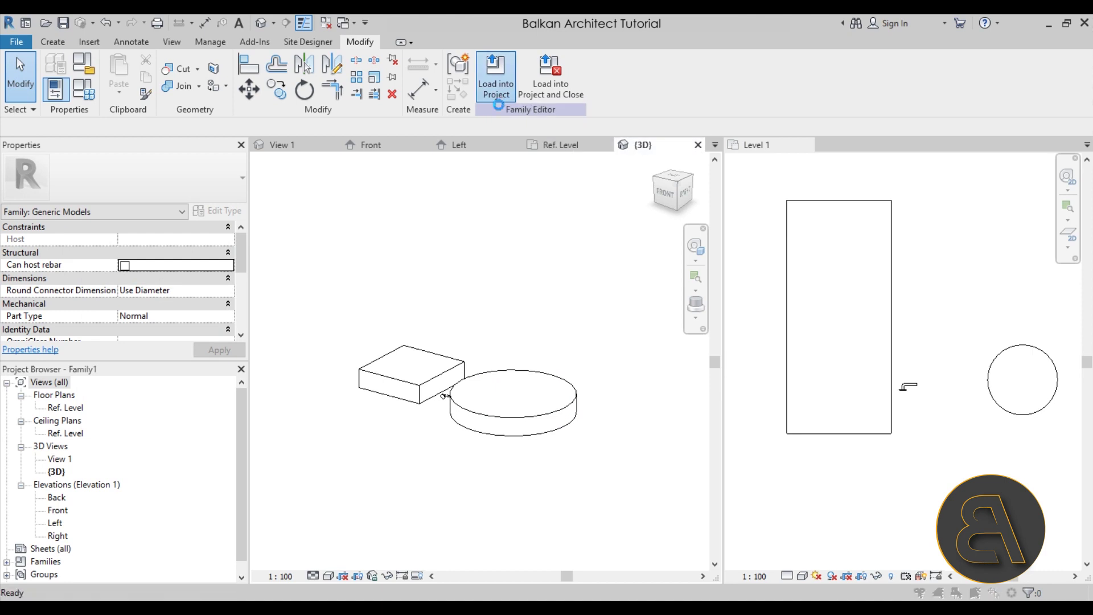
{"action": "left_click", "coordinate": [474, 273]}
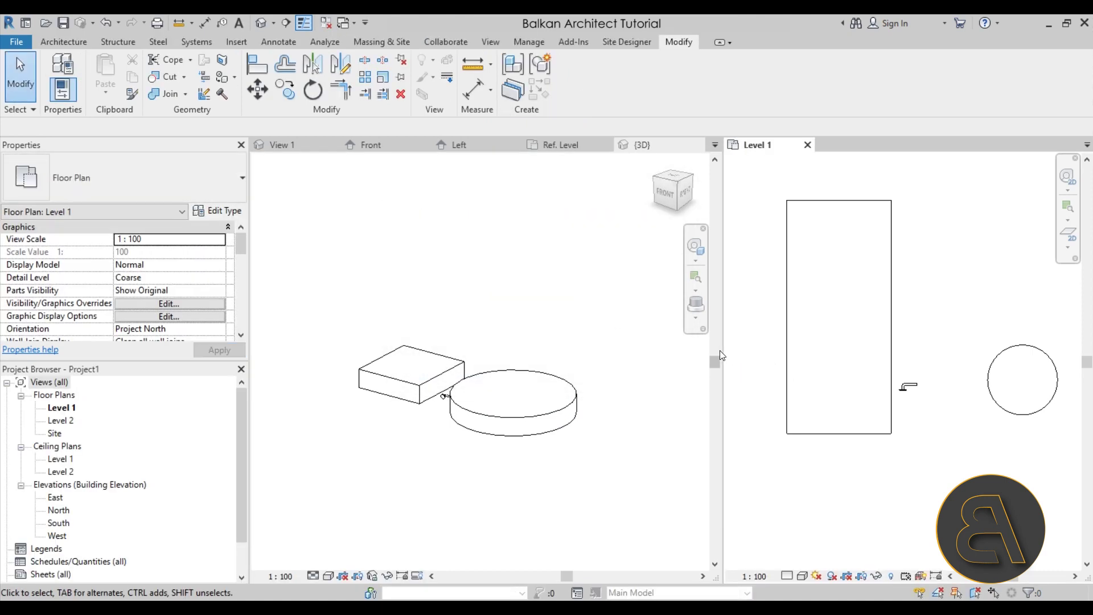
{"action": "left_click_drag", "start_coordinate": [723, 350], "coordinate": [333, 350]}
{"action": "scroll", "coordinate": [491, 364], "scroll_direction": "down", "scroll_amount": 5}
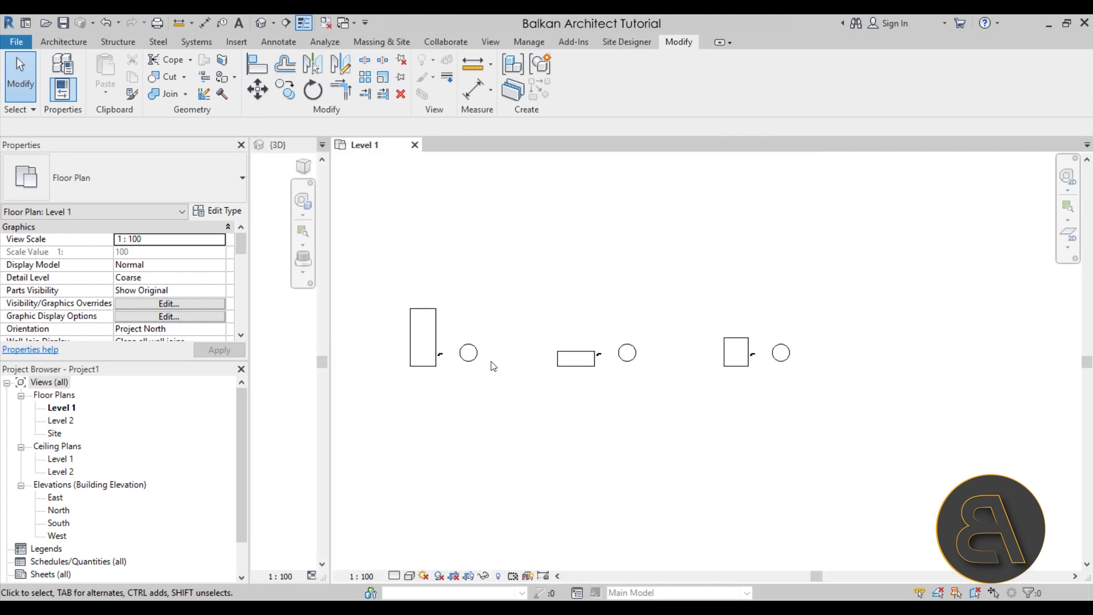
Switch the middle family instance in the Level 1 plan to Type 2
{"action": "left_click", "coordinate": [557, 351]}
{"action": "scroll", "coordinate": [592, 354], "scroll_direction": "up", "scroll_amount": 2}
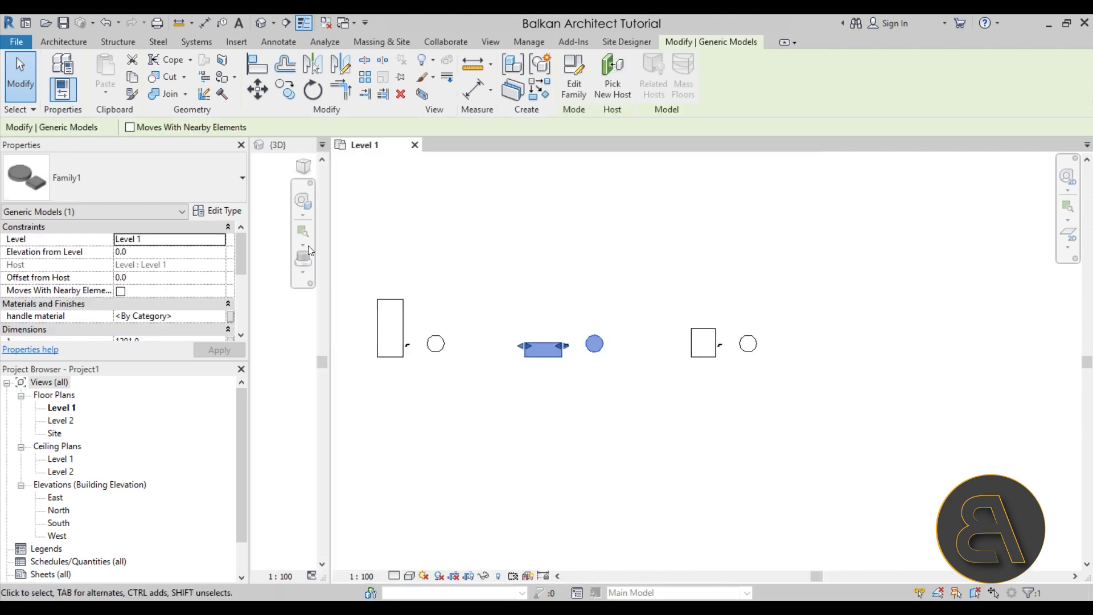
{"action": "left_click", "coordinate": [166, 186]}
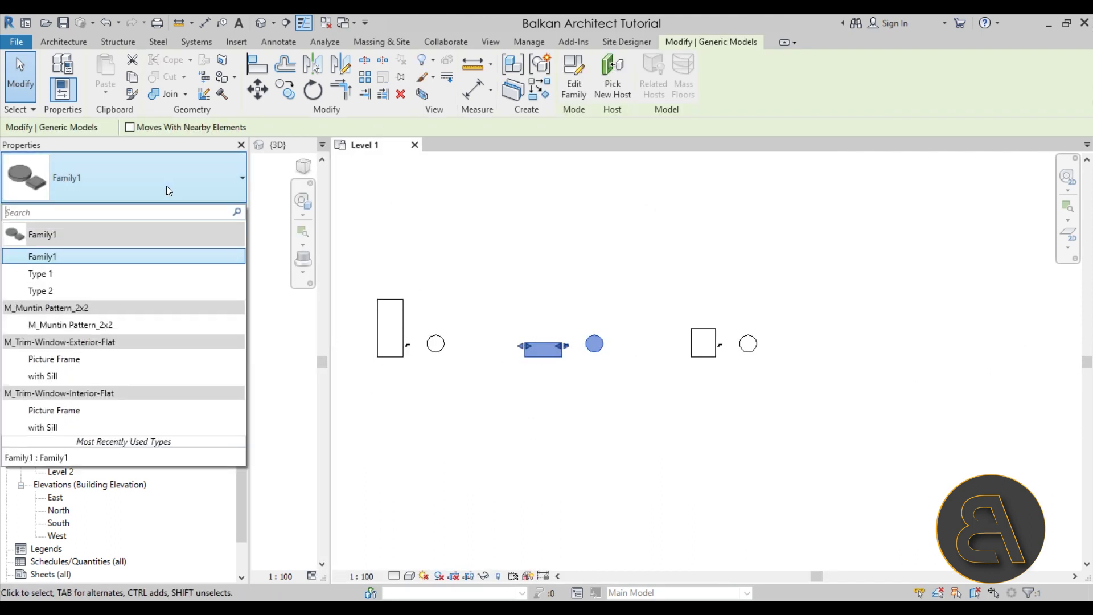
{"action": "left_click", "coordinate": [60, 290]}
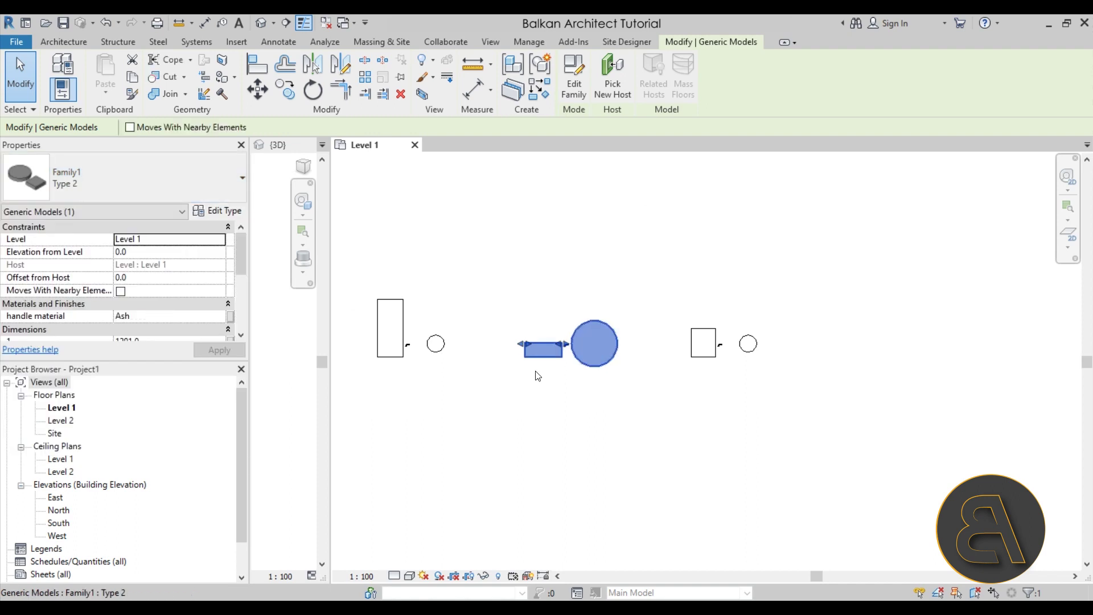
Change the middle family instance in the Level 1 plan to Type 1
{"action": "left_click", "coordinate": [77, 187]}
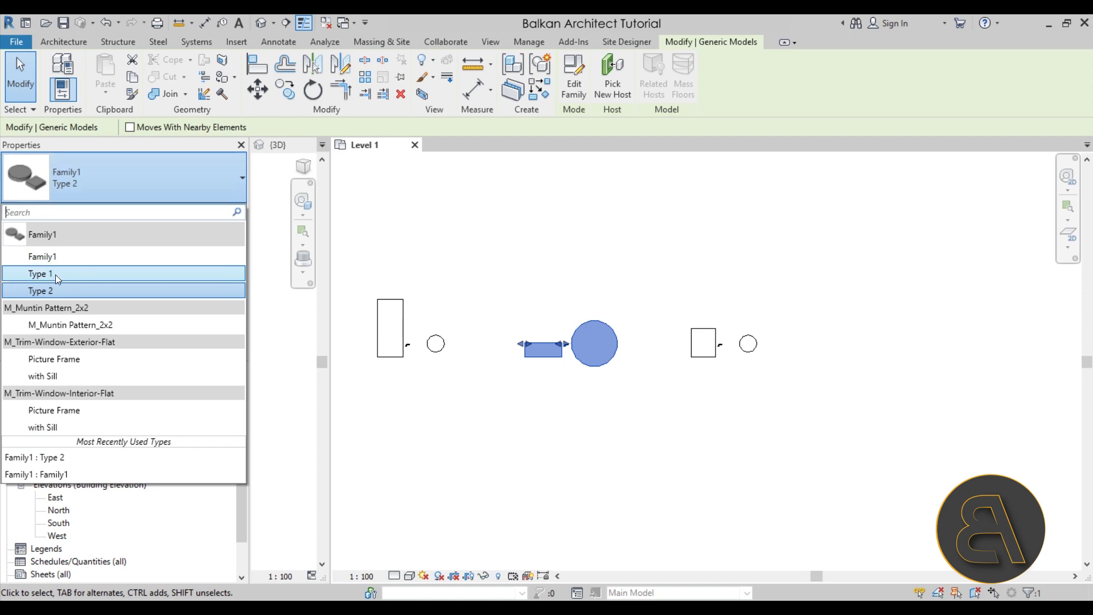
{"action": "left_click", "coordinate": [632, 394]}
{"action": "key", "text": "Escape"}
{"action": "left_click", "coordinate": [605, 367]}
{"action": "left_click", "coordinate": [131, 178]}
{"action": "left_click", "coordinate": [80, 287]}
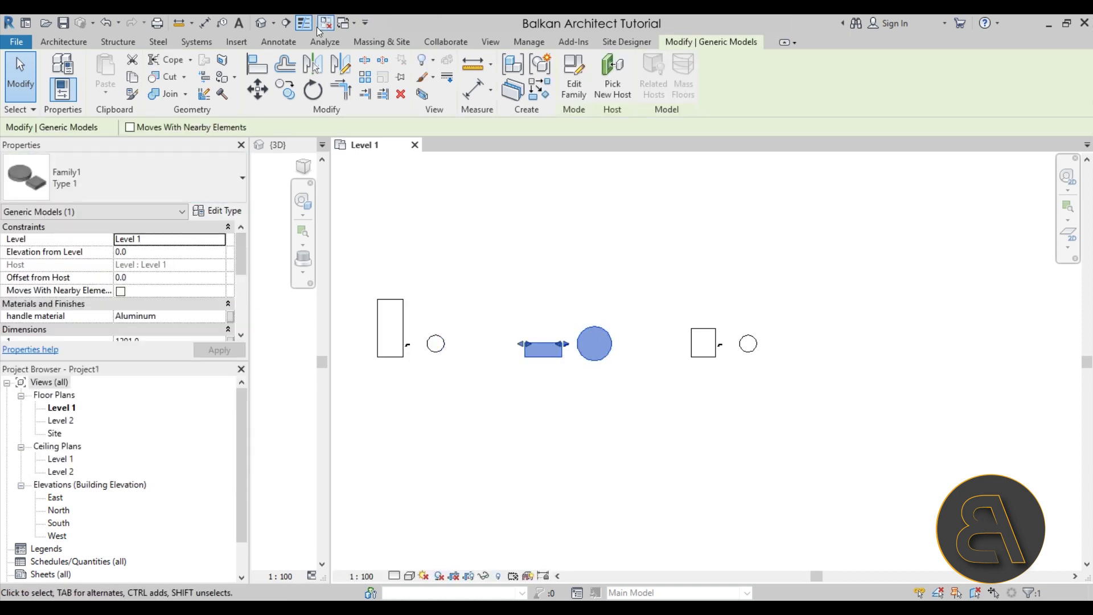
Open the project's default 3D view and set its visual style to Realistic to show the handle material
{"action": "left_click", "coordinate": [261, 22]}
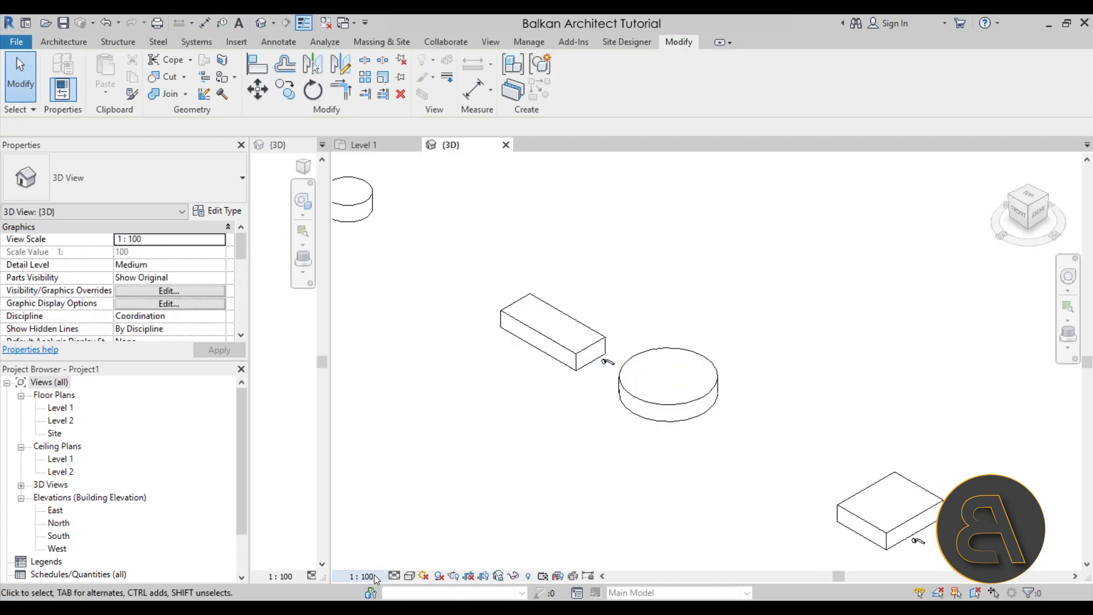
{"action": "left_click", "coordinate": [411, 576]}
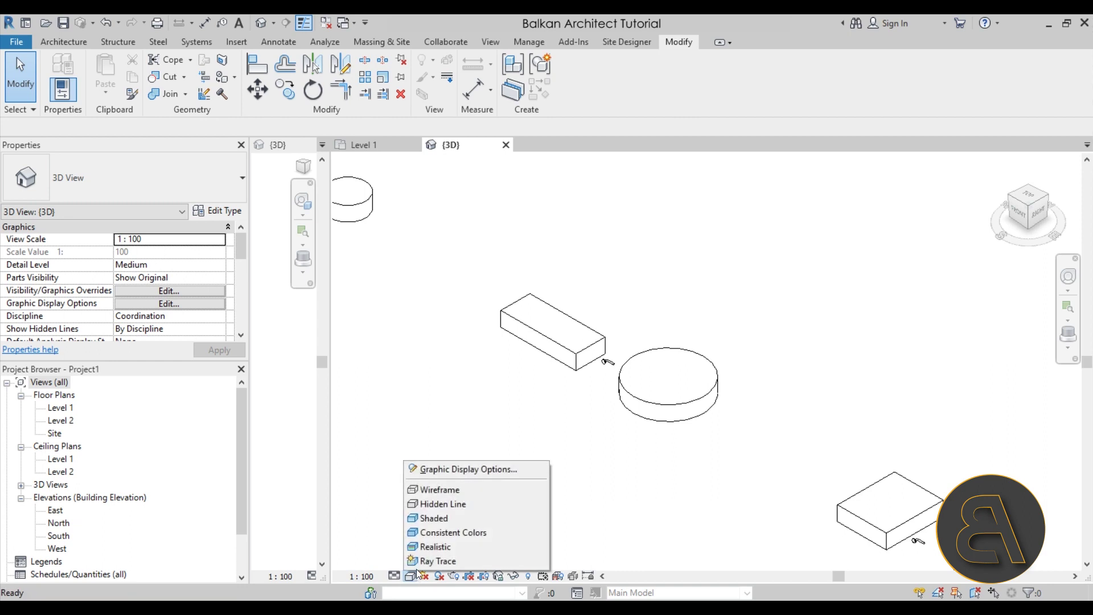
{"action": "left_click", "coordinate": [425, 548]}
{"action": "scroll", "coordinate": [574, 358], "scroll_direction": "up", "scroll_amount": 5}
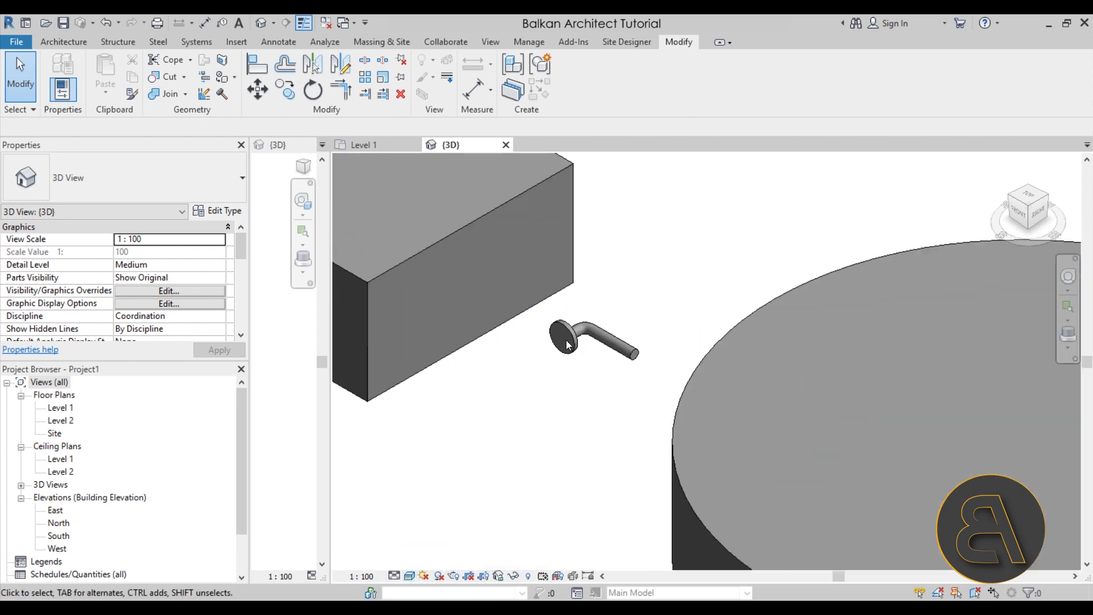
Change the family instance with the near-square box and small cylinder to Type 2 in the 3D view
{"action": "scroll", "coordinate": [572, 353], "scroll_direction": "down", "scroll_amount": 6}
{"action": "scroll", "coordinate": [799, 438], "scroll_direction": "up", "scroll_amount": 2}
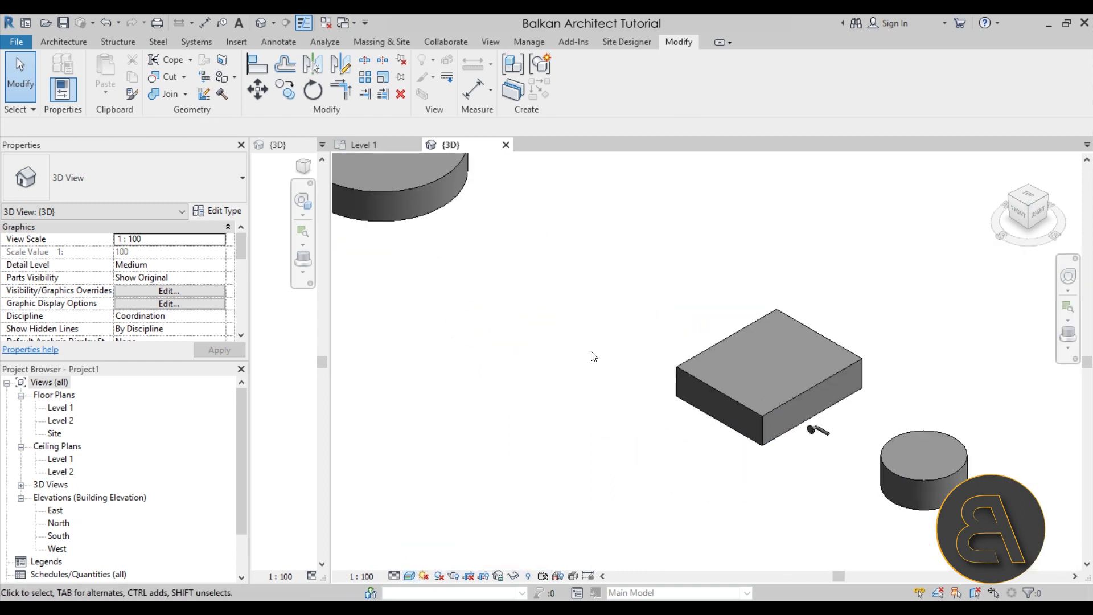
{"action": "left_click", "coordinate": [677, 367]}
{"action": "left_click", "coordinate": [125, 188]}
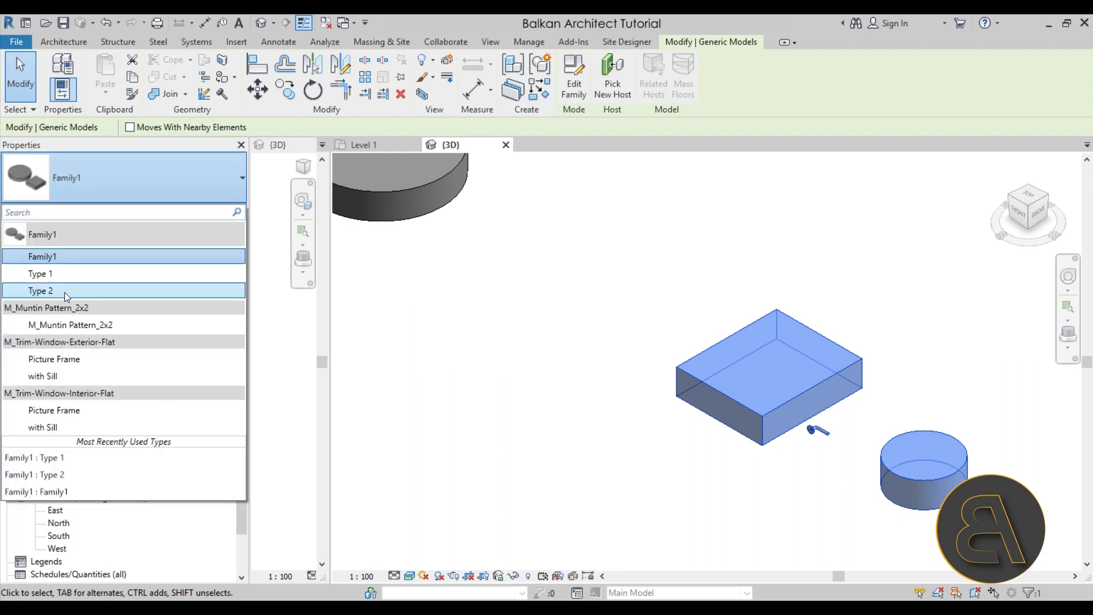
{"action": "left_click", "coordinate": [41, 294]}
{"action": "left_click", "coordinate": [763, 477]}
Examine the door handles of the placed instances up close to compare the materials of the family types
{"action": "middle_click_drag", "start_coordinate": [762, 477], "coordinate": [446, 534], "text": "shift"}
{"action": "scroll", "coordinate": [545, 274], "scroll_direction": "up", "scroll_amount": 8}
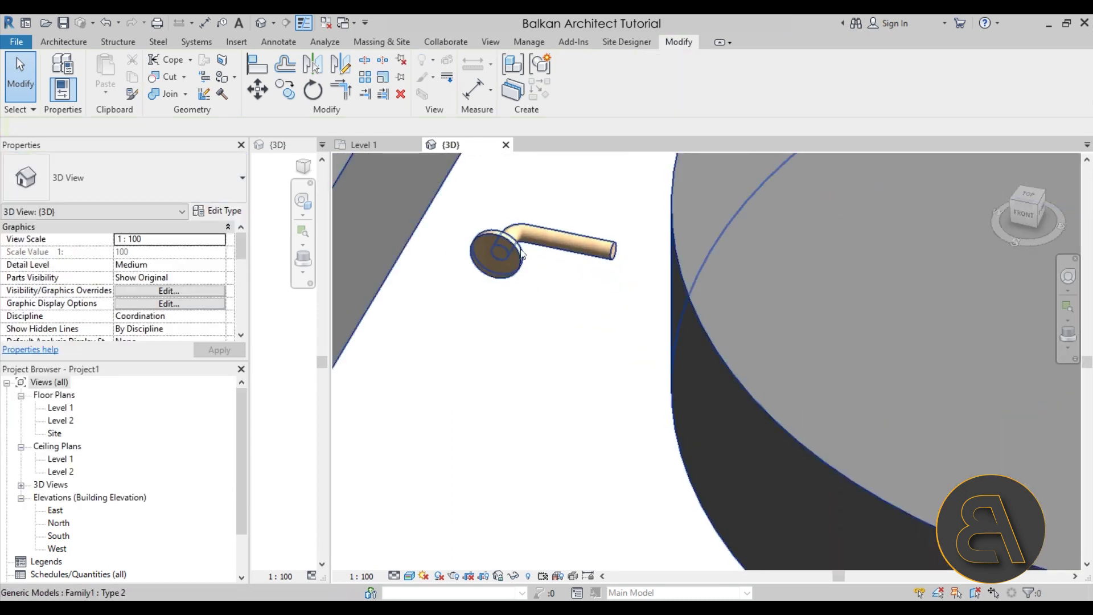
{"action": "scroll", "coordinate": [545, 233], "scroll_direction": "down", "scroll_amount": 8}
{"action": "scroll", "coordinate": [569, 356], "scroll_direction": "up", "scroll_amount": 4}
{"action": "scroll", "coordinate": [577, 364], "scroll_direction": "up", "scroll_amount": 3}
{"action": "scroll", "coordinate": [577, 365], "scroll_direction": "down", "scroll_amount": 8}
{"action": "scroll", "coordinate": [711, 358], "scroll_direction": "up", "scroll_amount": 2}
{"action": "scroll", "coordinate": [524, 341], "scroll_direction": "up", "scroll_amount": 5}
{"action": "scroll", "coordinate": [523, 342], "scroll_direction": "down", "scroll_amount": 8}
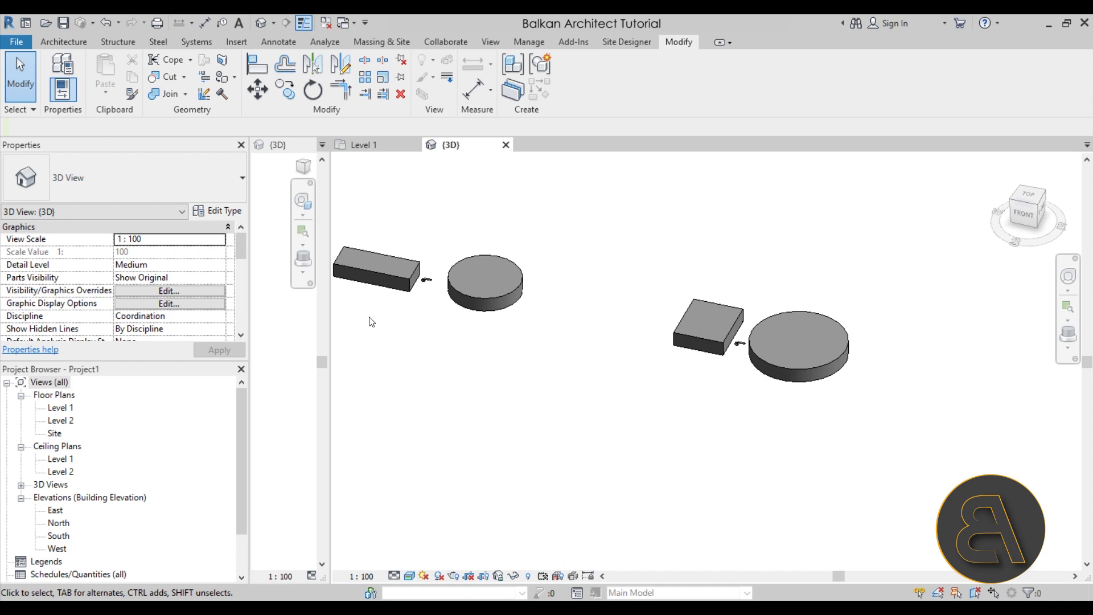
Widen the family's view beside the project view and return to the family's 3D view around the door handle
{"action": "left_click_drag", "start_coordinate": [330, 328], "coordinate": [706, 331]}
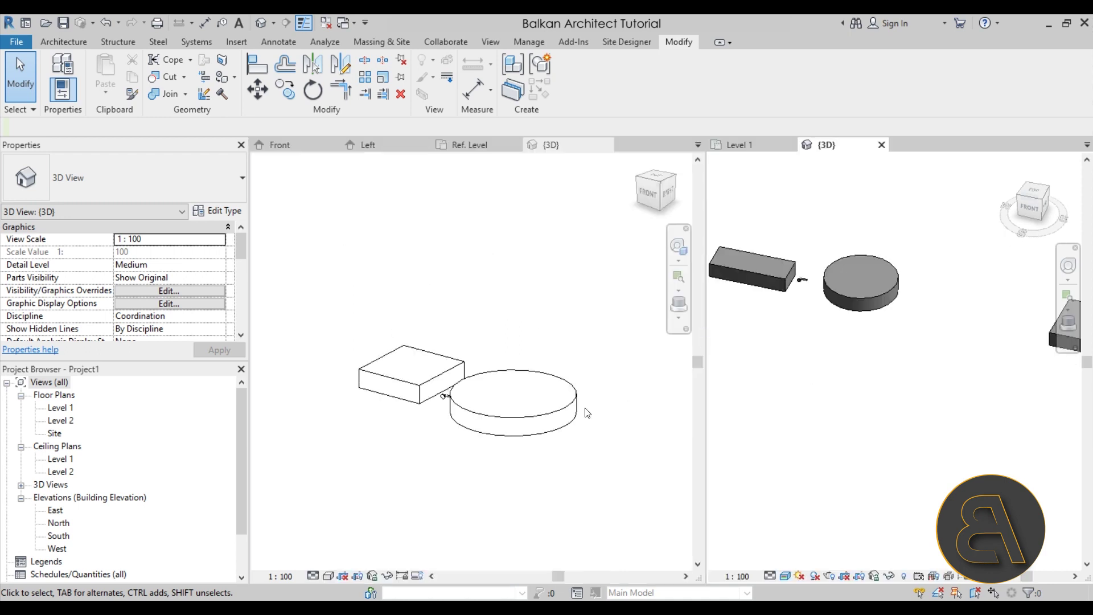
{"action": "left_click", "coordinate": [578, 441]}
{"action": "scroll", "coordinate": [479, 421], "scroll_direction": "up", "scroll_amount": 4}
{"action": "middle_click_drag", "start_coordinate": [479, 429], "coordinate": [449, 419]}
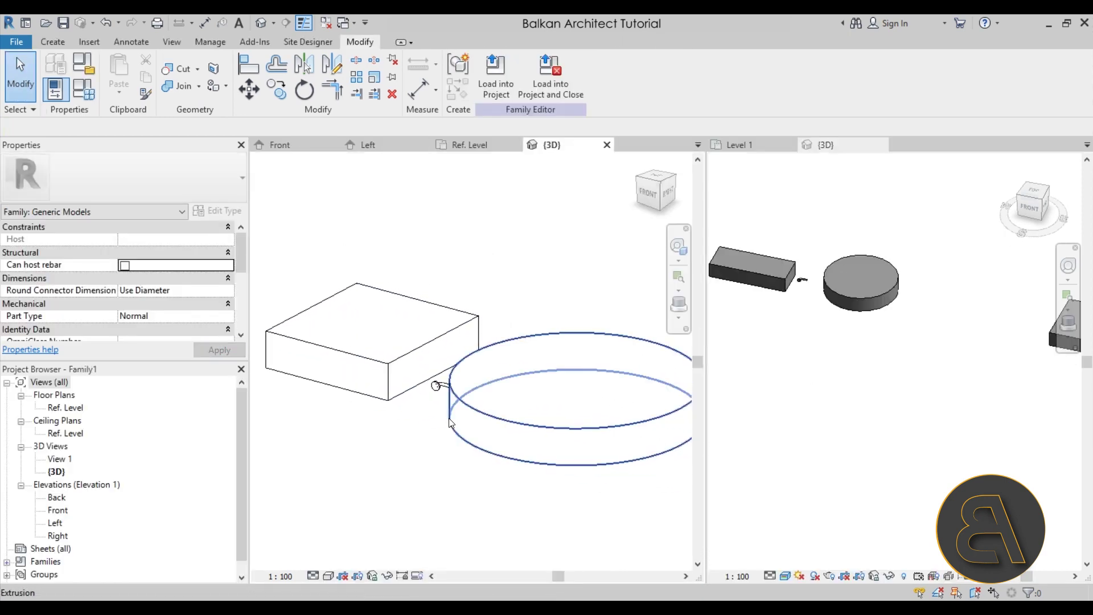